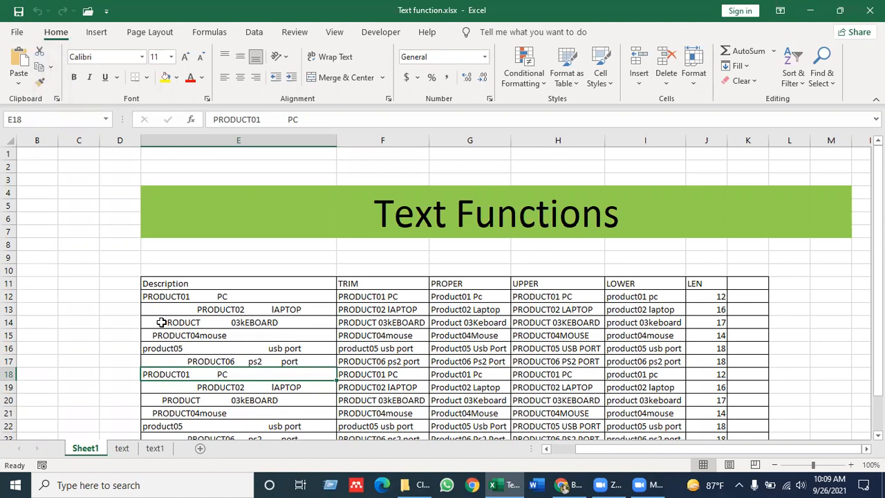
Step: Lower the computer's audio volume
{"action": "key", "text": "XF86AudioLowerVolume"}
{"action": "key", "text": "XF86AudioLowerVolume"}
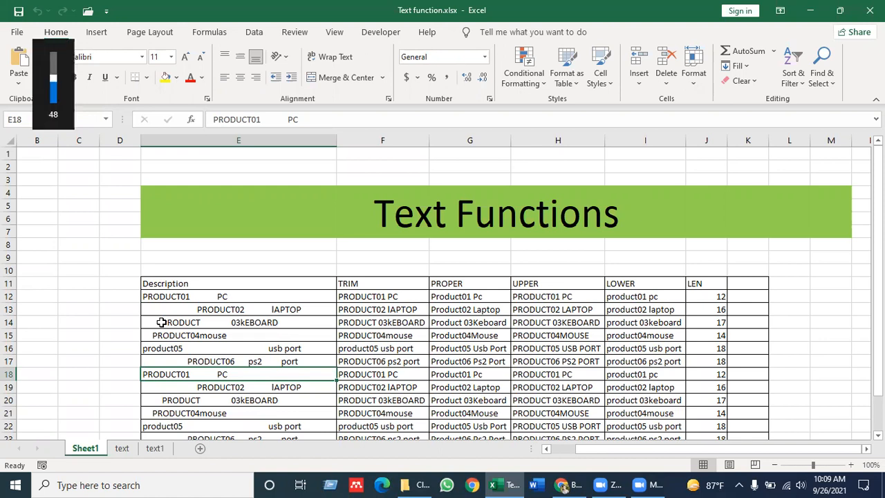
{"action": "key", "text": "XF86AudioLowerVolume"}
{"action": "key", "text": "XF86AudioLowerVolume"}
{"action": "key", "text": "XF86AudioLowerVolume"}
{"action": "key", "text": "XF86AudioLowerVolume"}
{"action": "key", "text": "XF86AudioLowerVolume"}
{"action": "key", "text": "XF86AudioLowerVolume"}
{"action": "key", "text": "XF86AudioLowerVolume"}
{"action": "key", "text": "XF86AudioLowerVolume"}
{"action": "key", "text": "XF86AudioLowerVolume"}
{"action": "key", "text": "XF86AudioLowerVolume"}
{"action": "key", "text": "XF86AudioLowerVolume"}
{"action": "key", "text": "XF86AudioLowerVolume"}
{"action": "key", "text": "XF86AudioLowerVolume"}
{"action": "key", "text": "XF86AudioLowerVolume"}
{"action": "key", "text": "XF86AudioLowerVolume"}
{"action": "key", "text": "XF86AudioLowerVolume"}
{"action": "key", "text": "XF86AudioLowerVolume"}
{"action": "key", "text": "XF86AudioLowerVolume"}
{"action": "key", "text": "XF86AudioLowerVolume"}
{"action": "key", "text": "XF86AudioLowerVolume"}
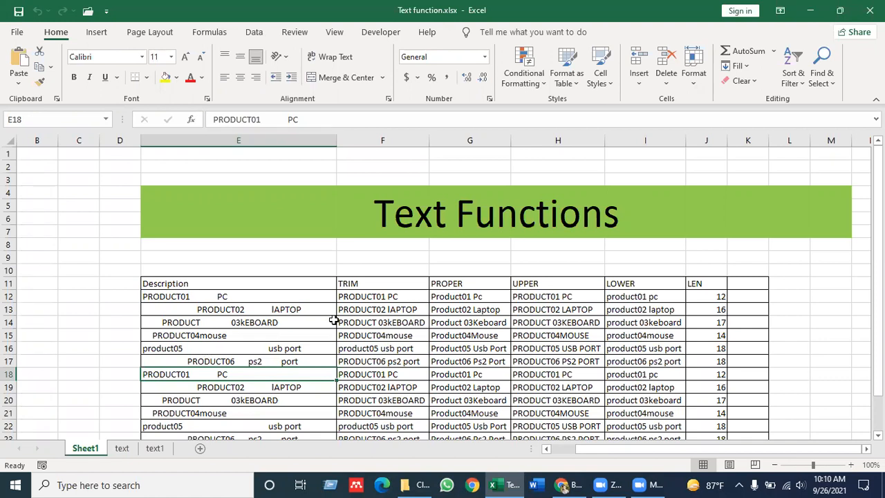
Step: Examine the text function headings on Sheet1, then the function tables on the text and text1 sheets
{"action": "left_click", "coordinate": [376, 284]}
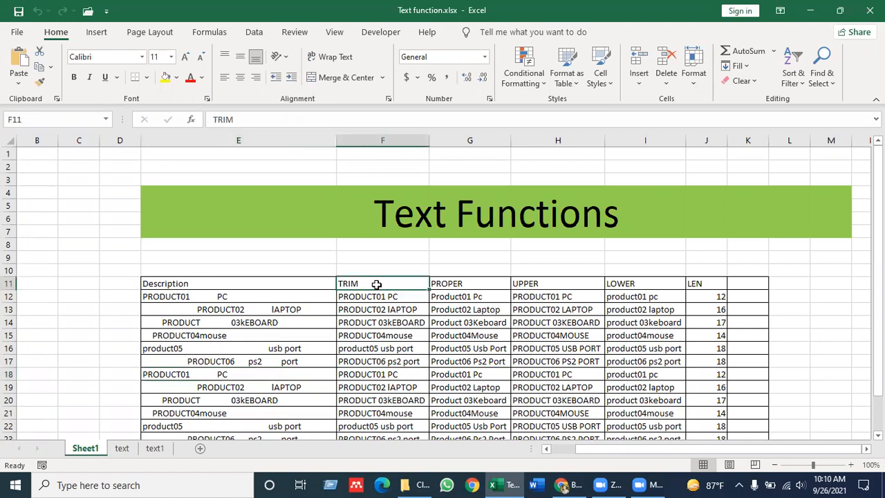
{"action": "left_click", "coordinate": [453, 284]}
{"action": "left_click", "coordinate": [598, 282]}
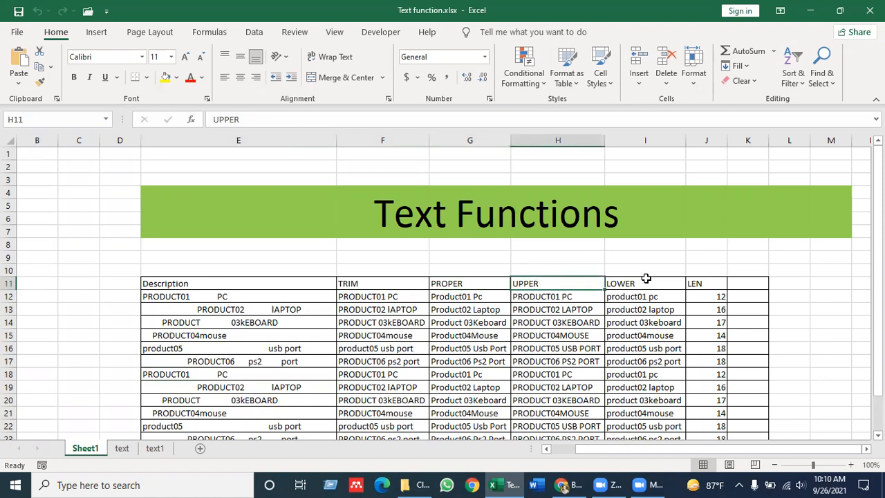
{"action": "left_click", "coordinate": [694, 284]}
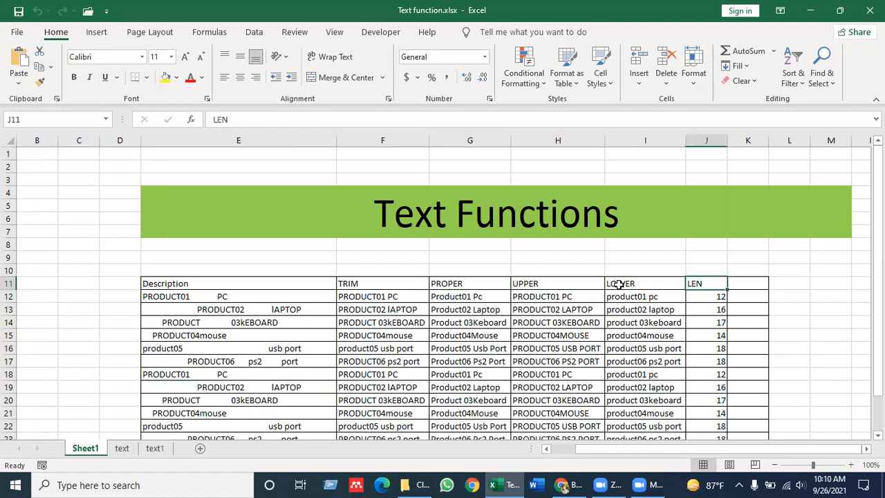
{"action": "left_click", "coordinate": [123, 448]}
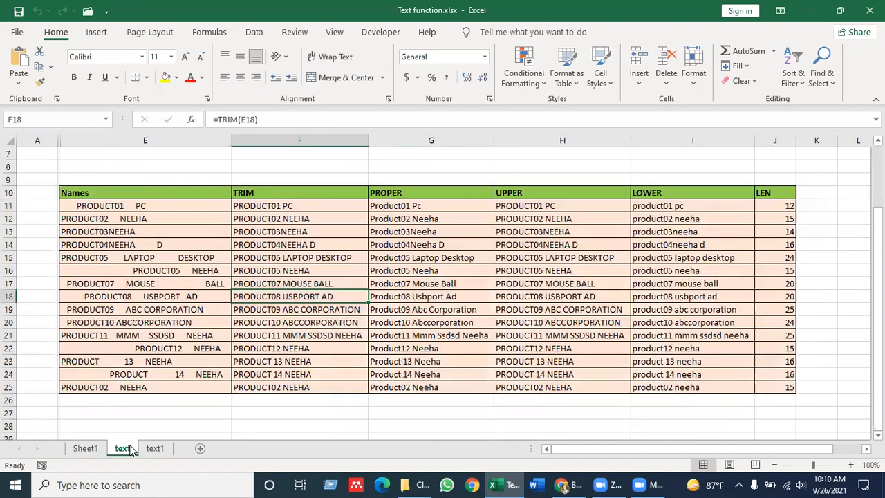
{"action": "left_click", "coordinate": [155, 449]}
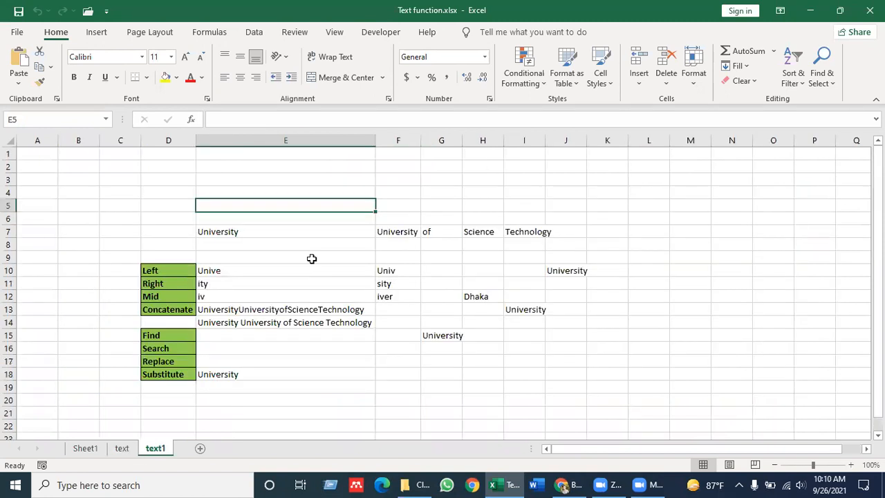
{"action": "left_click", "coordinate": [164, 270]}
{"action": "left_click", "coordinate": [163, 284]}
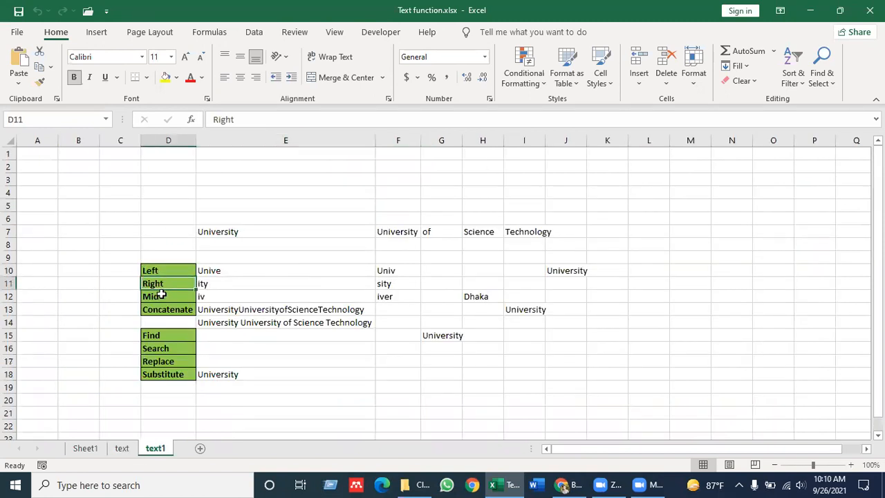
{"action": "left_click", "coordinate": [163, 296]}
{"action": "left_click", "coordinate": [164, 309]}
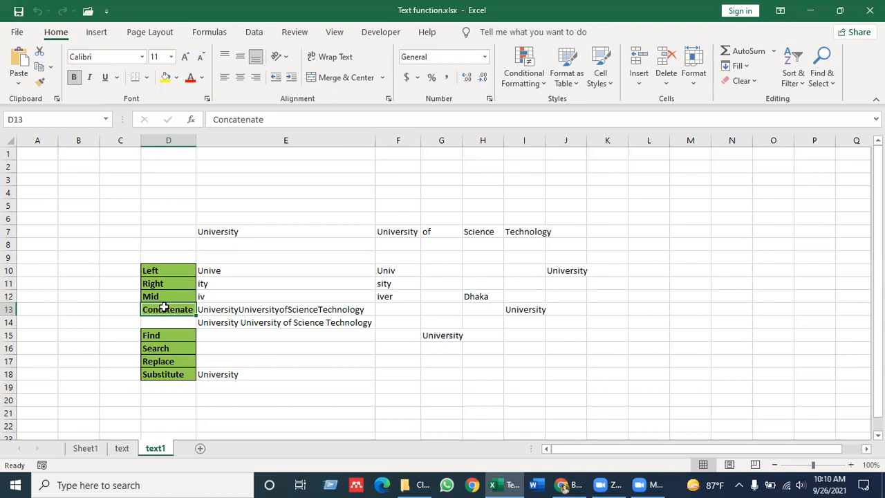
Step: Return to Sheet1 and go through the product entries in the Description column from E12 to the table's end
{"action": "left_click", "coordinate": [85, 448]}
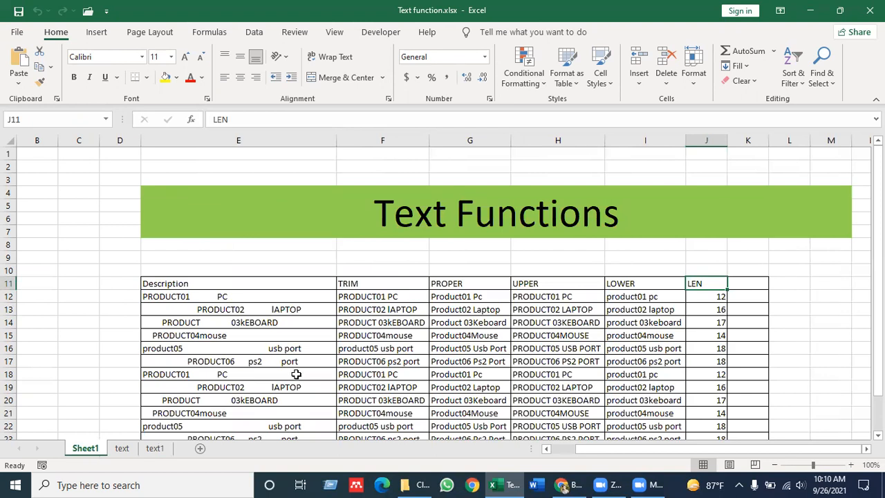
{"action": "left_click", "coordinate": [271, 306]}
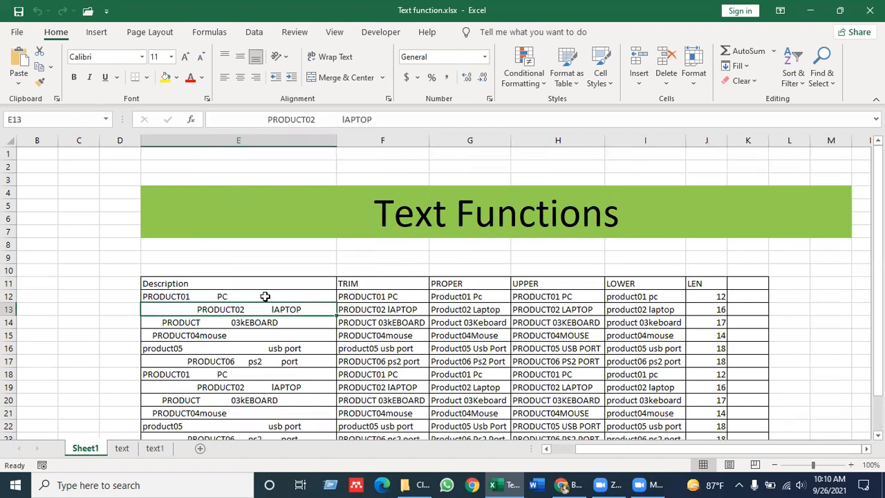
{"action": "left_click", "coordinate": [266, 296]}
{"action": "key", "text": "Down"}
{"action": "key", "text": "Down"}
{"action": "key", "text": "Down"}
{"action": "key", "text": "Down"}
{"action": "key", "text": "Down"}
{"action": "key", "text": "Down"}
{"action": "key", "text": "Down"}
{"action": "key", "text": "Down"}
{"action": "key", "text": "Down"}
{"action": "key", "text": "Down"}
{"action": "key", "text": "Down"}
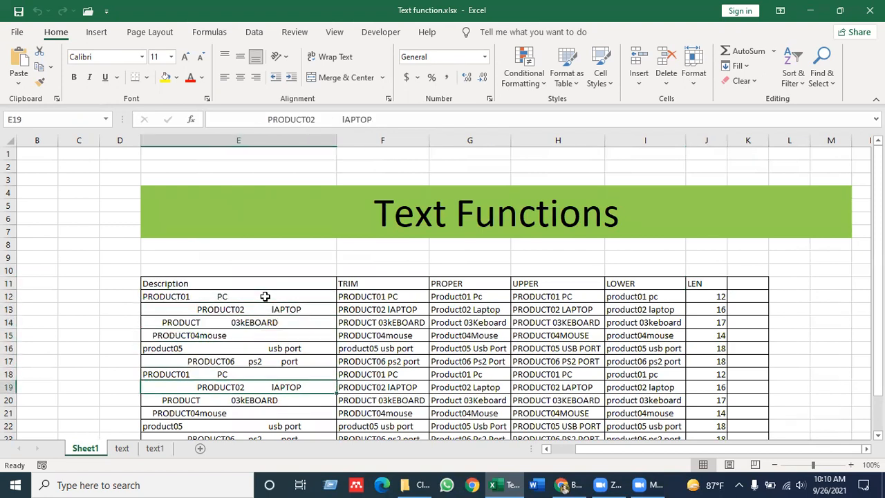
{"action": "key", "text": "Down"}
{"action": "key", "text": "Down"}
{"action": "key", "text": "Up"}
{"action": "key", "text": "Up"}
{"action": "key", "text": "Up"}
{"action": "key", "text": "Up"}
{"action": "key", "text": "Up"}
{"action": "key", "text": "Up"}
{"action": "key", "text": "Up"}
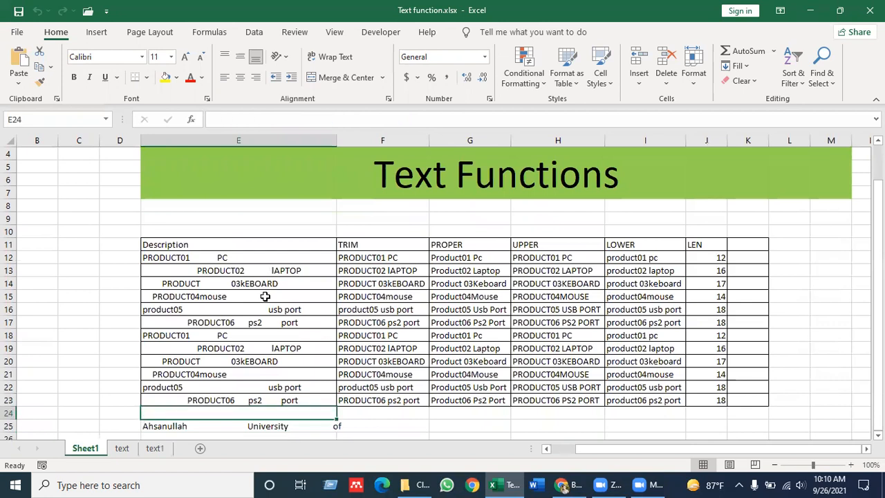
{"action": "key", "text": "Up"}
{"action": "key", "text": "Up"}
{"action": "key", "text": "Up"}
{"action": "key", "text": "Up"}
{"action": "key", "text": "Up"}
{"action": "key", "text": "Up"}
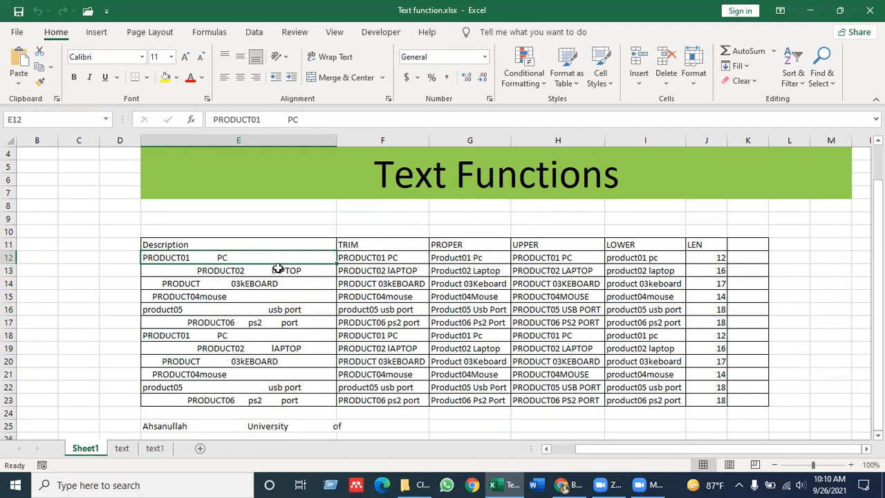
Step: Inspect the extra spaces in the Description entries E12, E13 and E14, stepping through the gap in E12's text
{"action": "left_click", "coordinate": [214, 273]}
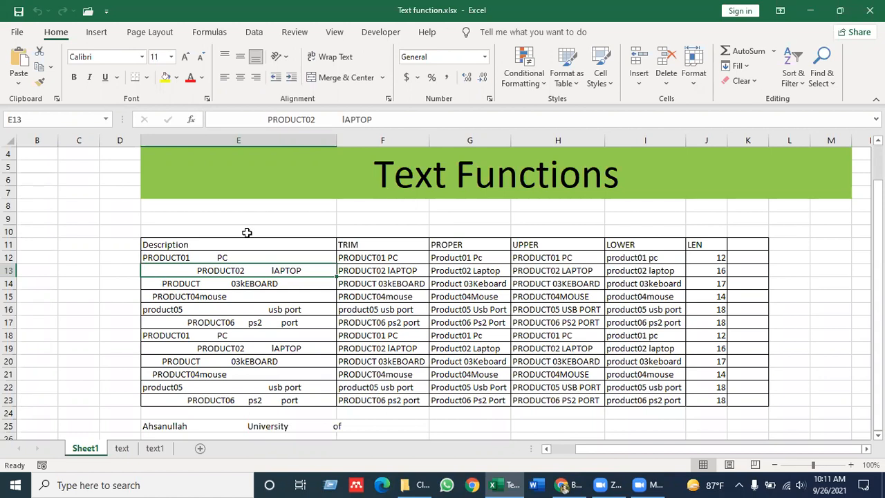
{"action": "left_click", "coordinate": [199, 257]}
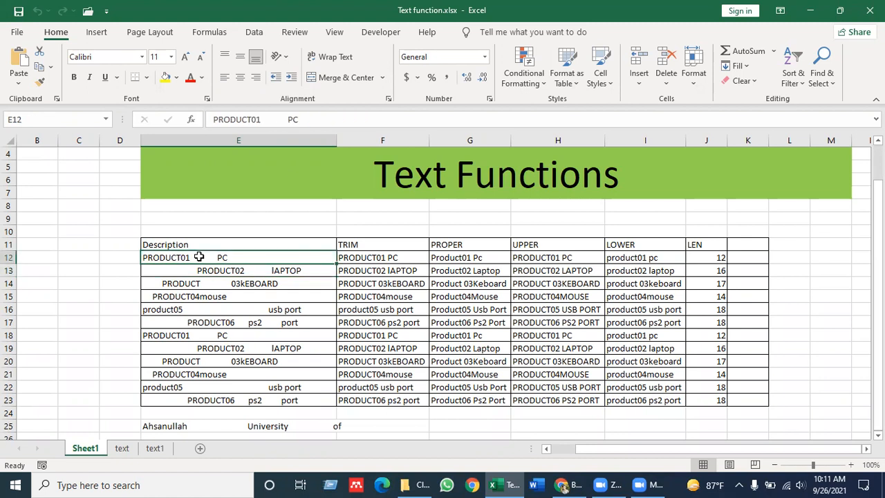
{"action": "left_click", "coordinate": [286, 119]}
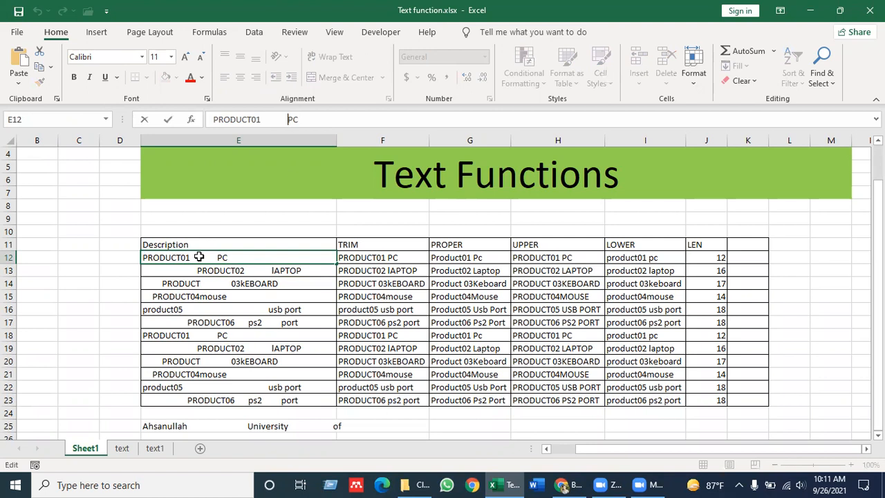
{"action": "key", "text": "Left"}
{"action": "key", "text": "Left"}
{"action": "key", "text": "Left"}
{"action": "key", "text": "Left"}
{"action": "key", "text": "Left"}
{"action": "key", "text": "Left"}
{"action": "key", "text": "Left"}
{"action": "key", "text": "Left"}
{"action": "key", "text": "Left"}
{"action": "key", "text": "Left"}
{"action": "key", "text": "Left"}
{"action": "key", "text": "Left"}
{"action": "left_click", "coordinate": [197, 272]}
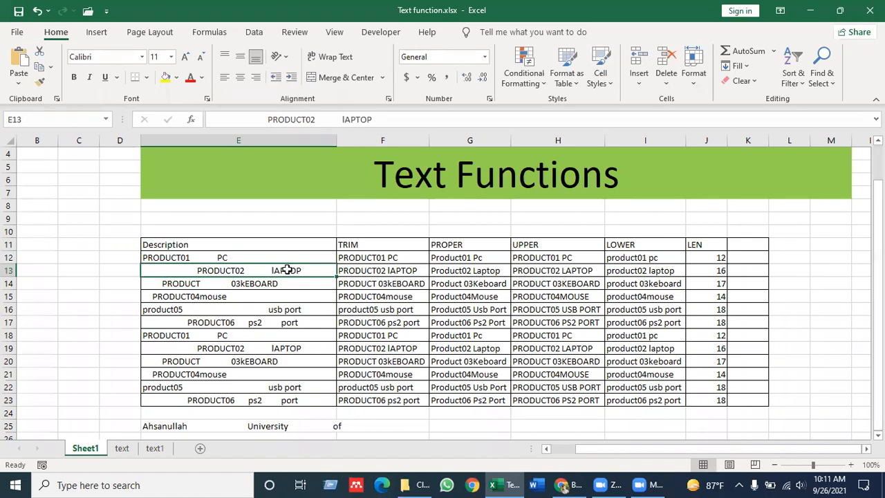
{"action": "left_click", "coordinate": [221, 283]}
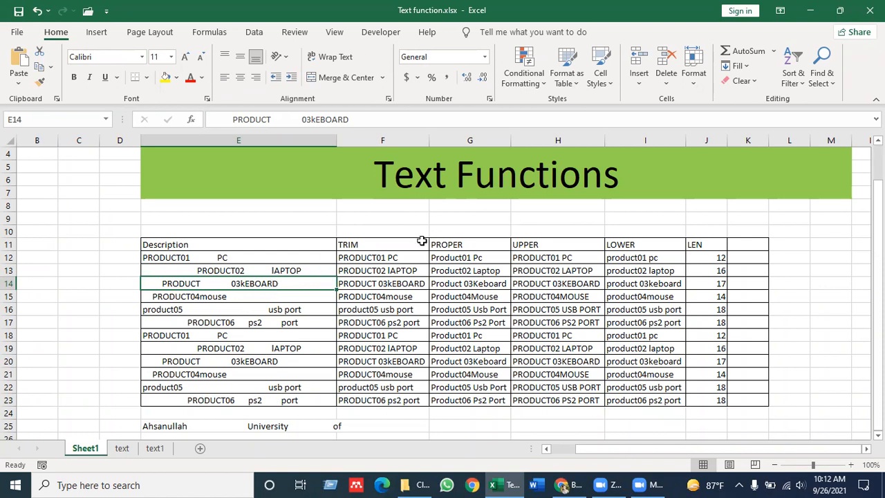
Step: Clear the existing TRIM formulas from F12:F23
{"action": "left_click", "coordinate": [393, 258]}
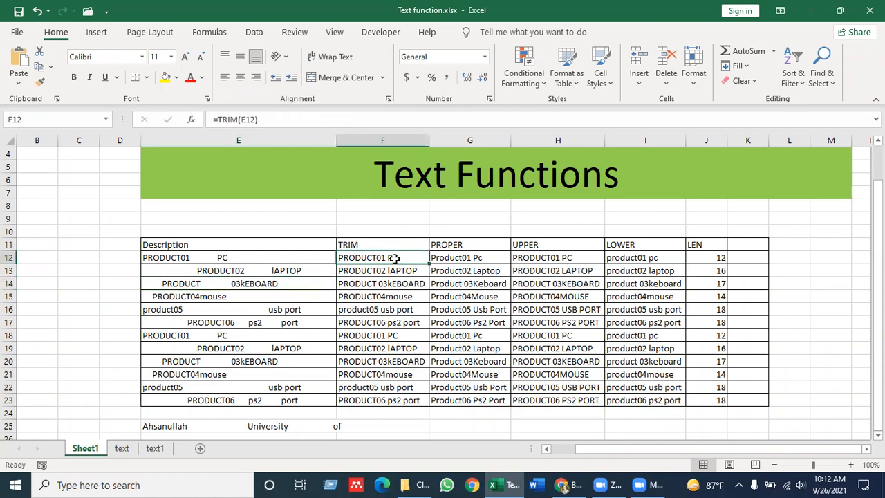
{"action": "key", "text": "ctrl+shift+Down"}
{"action": "key", "text": "Delete"}
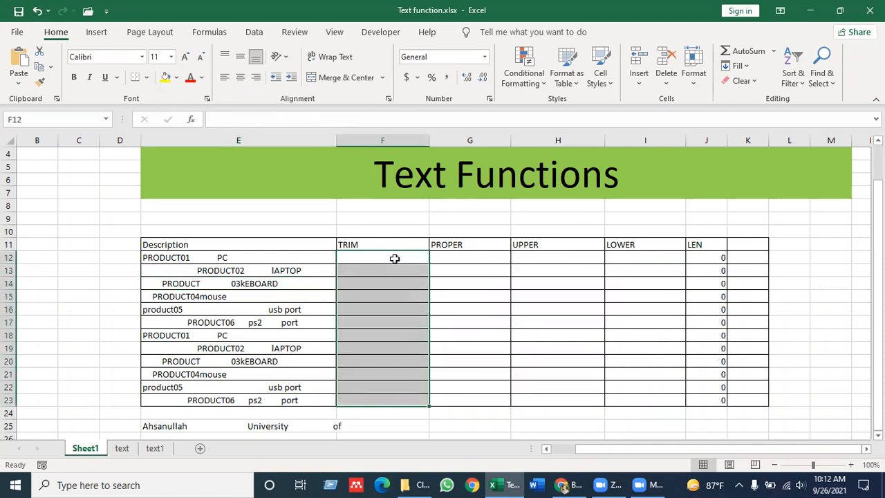
Step: Clear the existing formulas under the PROPER, UPPER, LOWER and LEN headings in G12:J23
{"action": "left_click", "coordinate": [446, 267]}
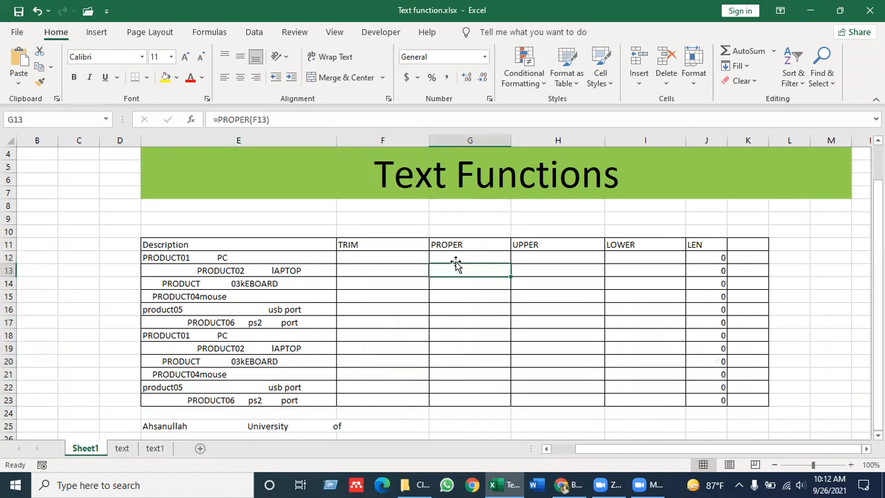
{"action": "left_click", "coordinate": [456, 261]}
{"action": "key", "text": "shift+Right"}
{"action": "key", "text": "shift+Right"}
{"action": "key", "text": "shift+Right"}
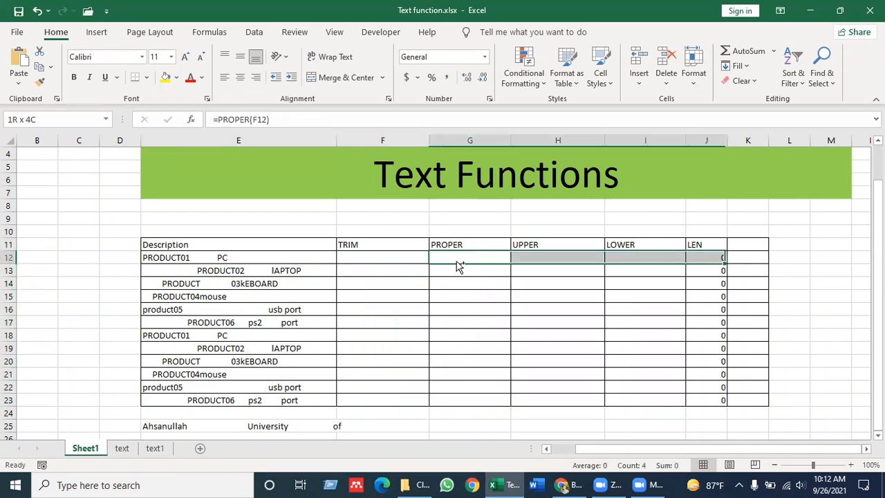
{"action": "key", "text": "ctrl+shift+Down"}
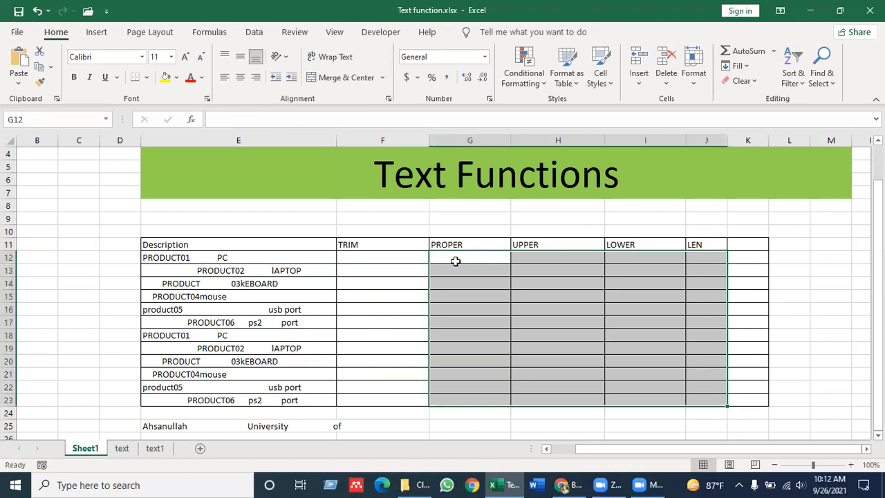
Step: Enter a TRIM formula in F12 that removes the extra spaces from the description in E12
{"action": "left_click", "coordinate": [381, 259]}
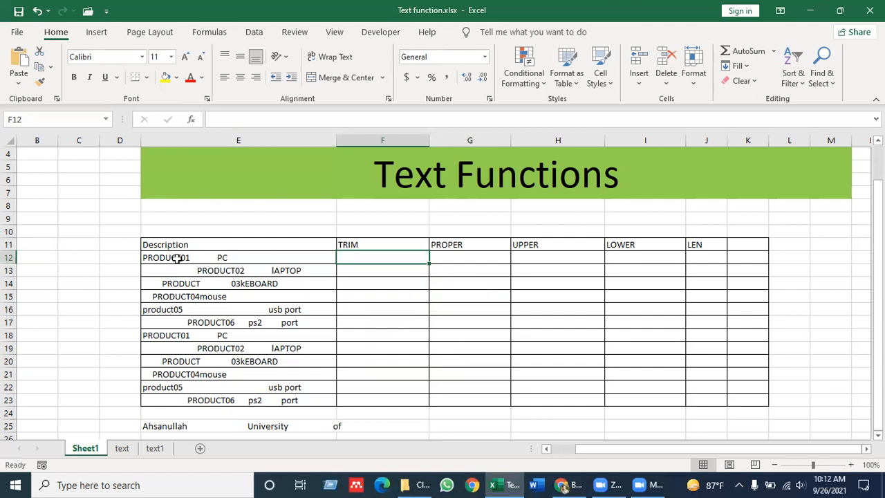
{"action": "type", "text": "="}
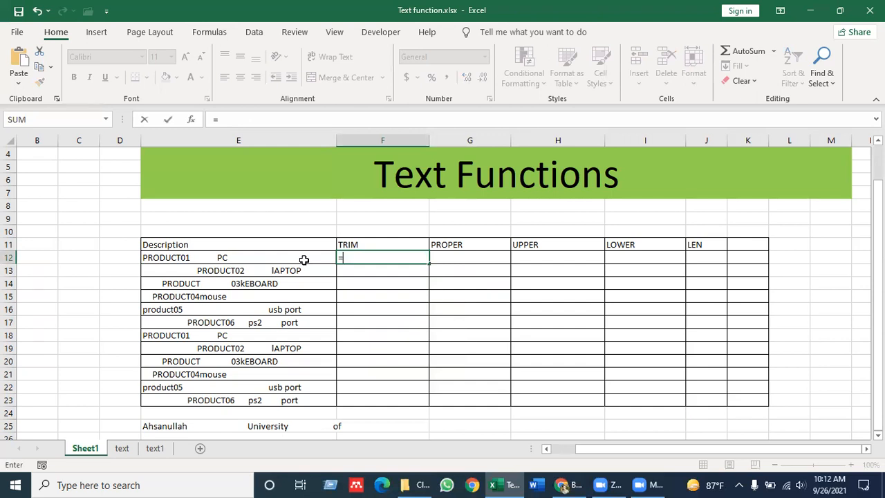
{"action": "type", "text": "tri"}
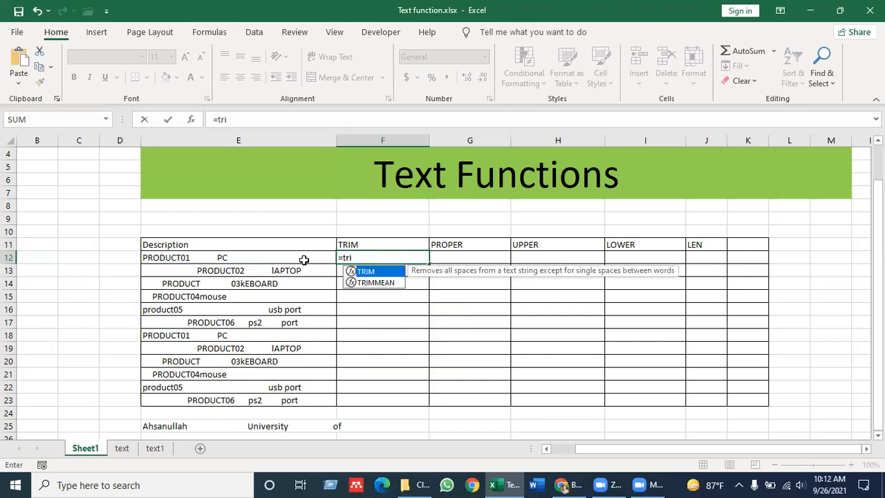
{"action": "key", "text": "Tab"}
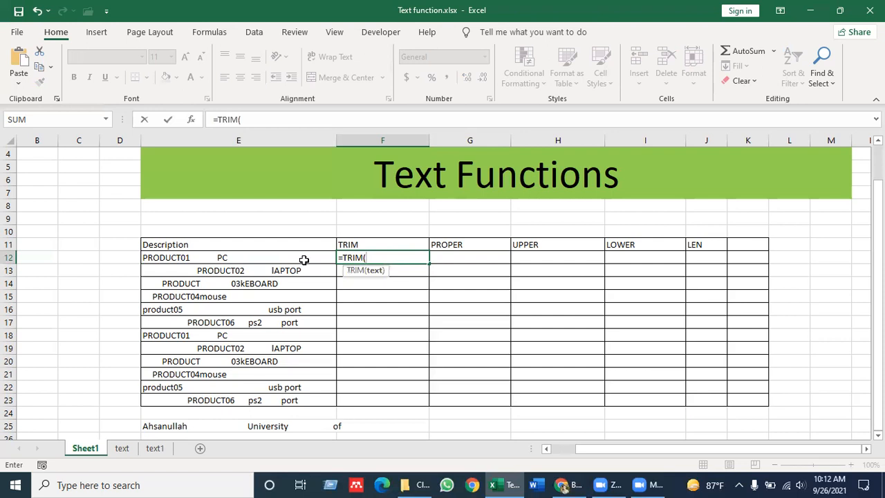
{"action": "left_click", "coordinate": [228, 258]}
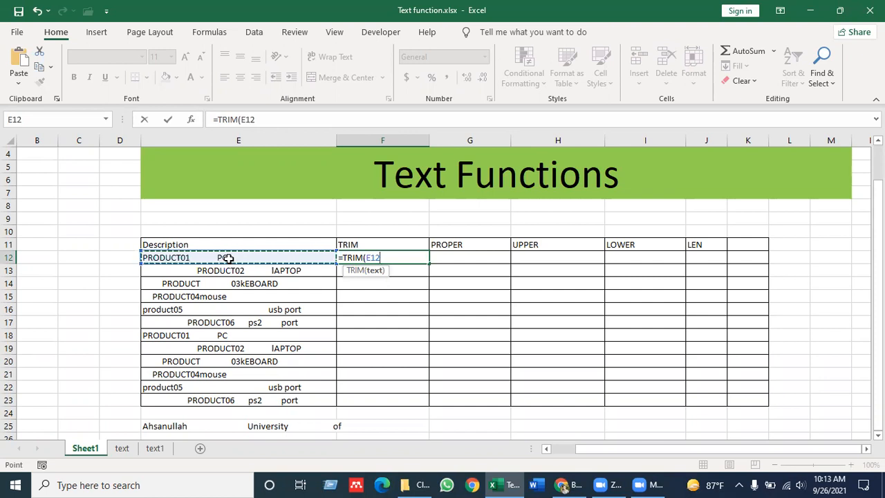
{"action": "key", "text": "Return"}
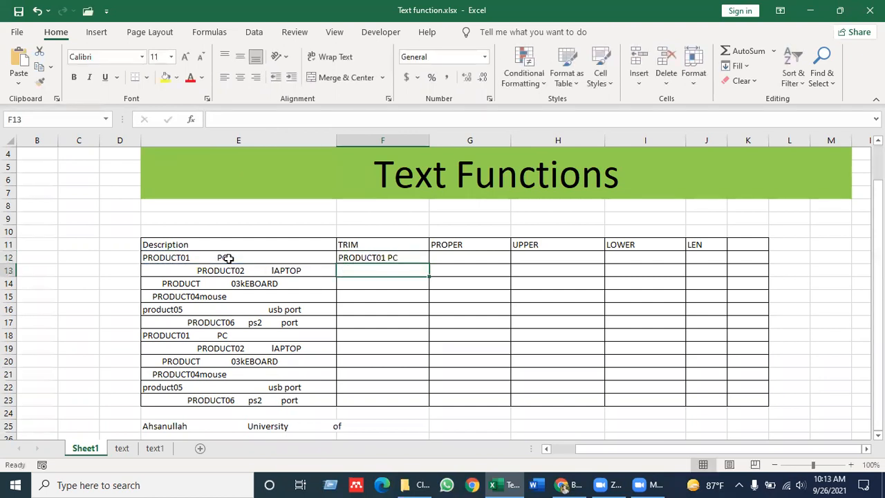
Step: Fill the TRIM formula from F12 down to F23 and check the copied formula in F13
{"action": "left_click", "coordinate": [392, 258]}
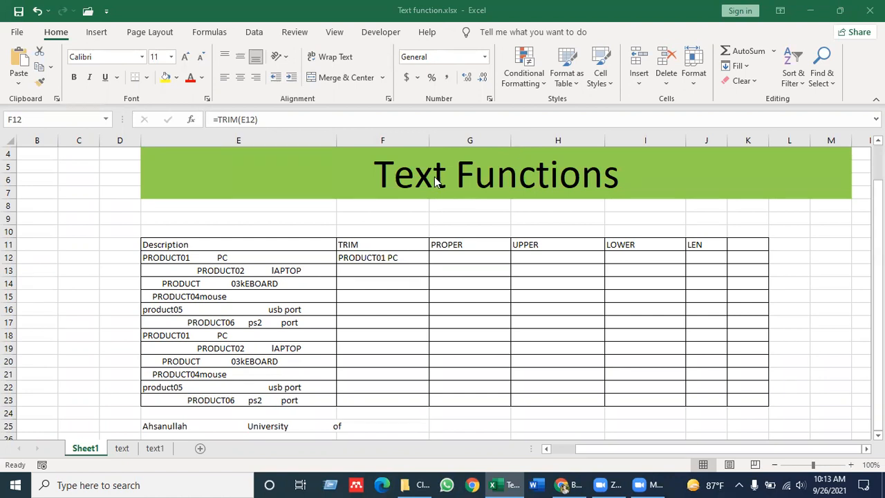
{"action": "left_click", "coordinate": [380, 268]}
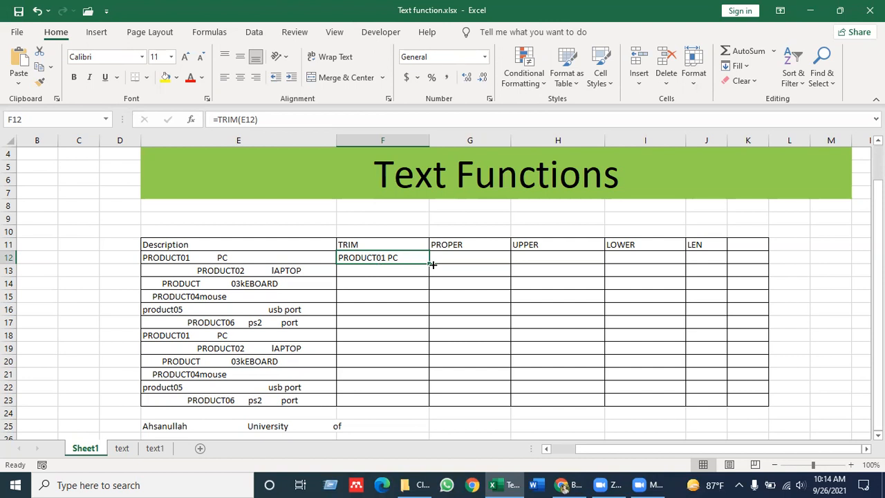
{"action": "left_click_drag", "start_coordinate": [428, 263], "coordinate": [421, 403]}
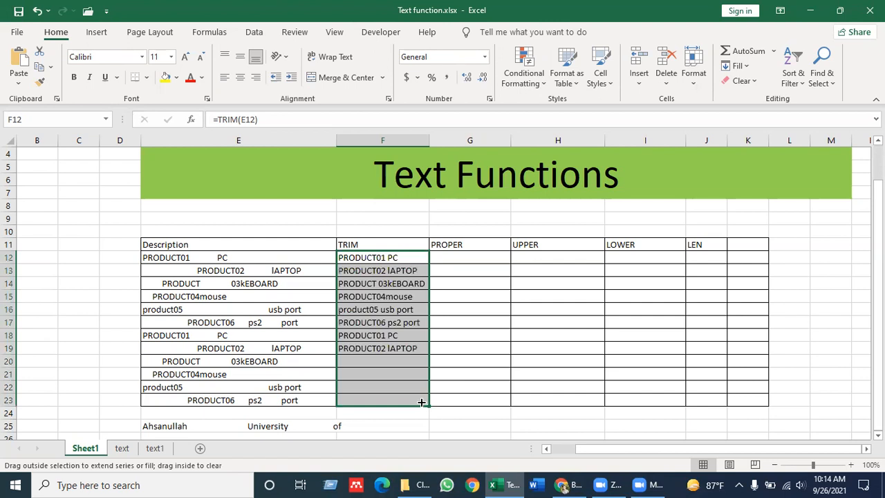
{"action": "left_click", "coordinate": [471, 373]}
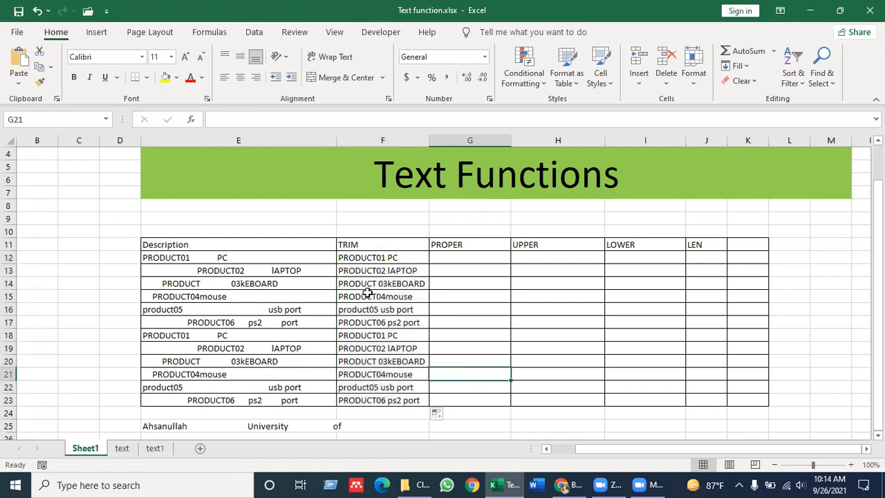
{"action": "left_click", "coordinate": [377, 271]}
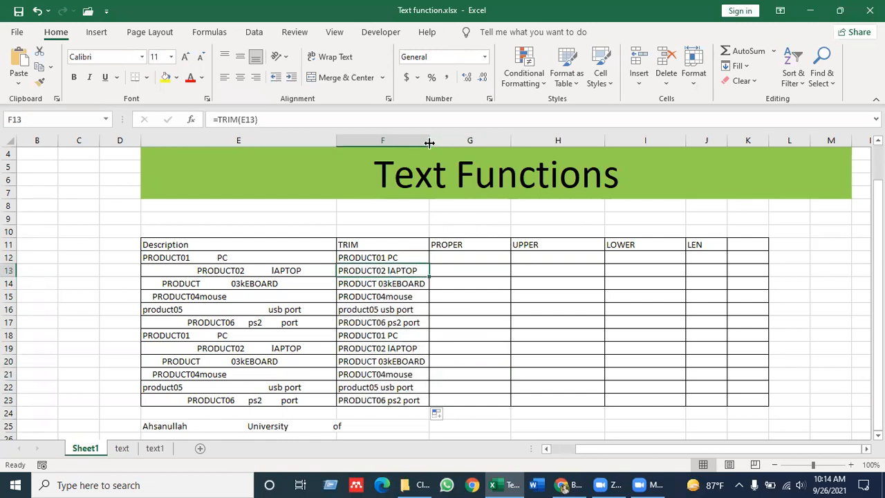
Step: Examine the copied TRIM formulas in several cells between F12 and F17
{"action": "left_click", "coordinate": [392, 321]}
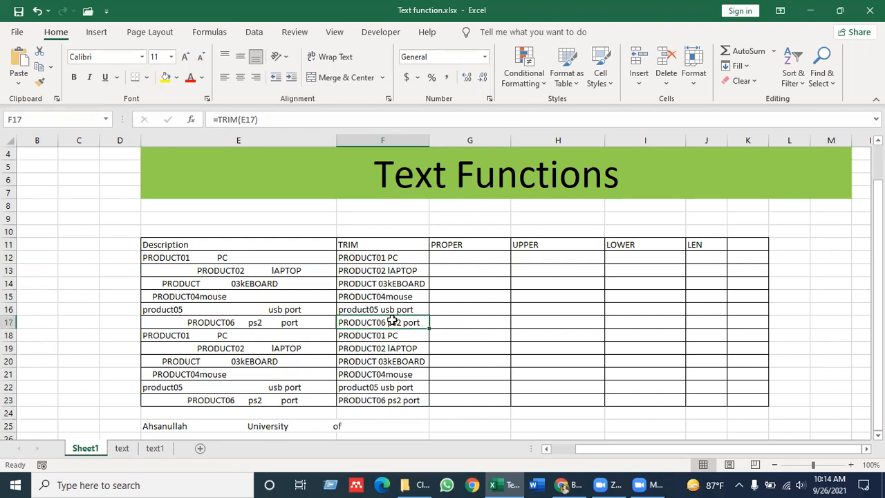
{"action": "left_click", "coordinate": [387, 257]}
{"action": "left_click", "coordinate": [400, 270]}
{"action": "left_click", "coordinate": [382, 285]}
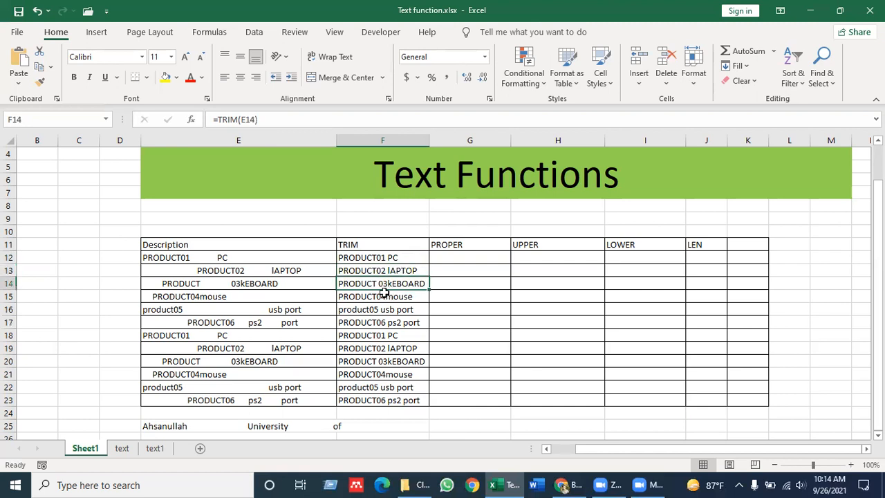
{"action": "left_click", "coordinate": [379, 311]}
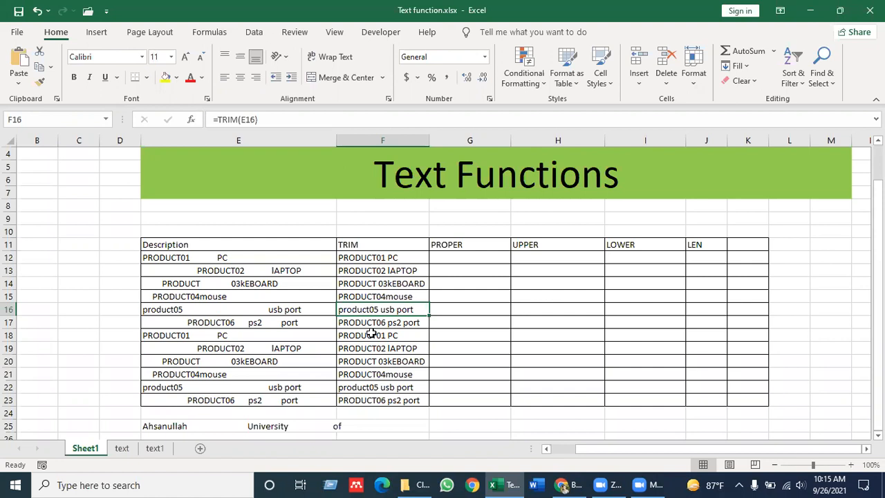
Step: Enter a PROPER formula in G12 that capitalizes each word of the trimmed description in F12
{"action": "left_click", "coordinate": [454, 255]}
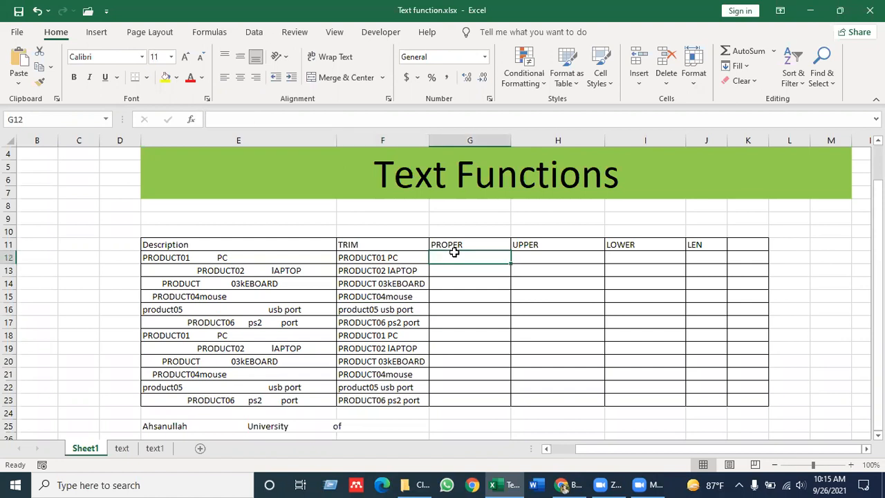
{"action": "type", "text": "="}
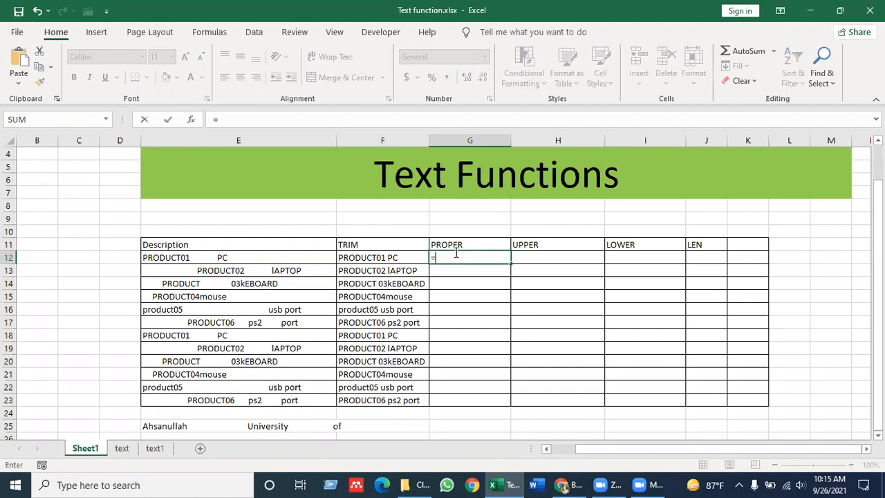
{"action": "type", "text": "prop"}
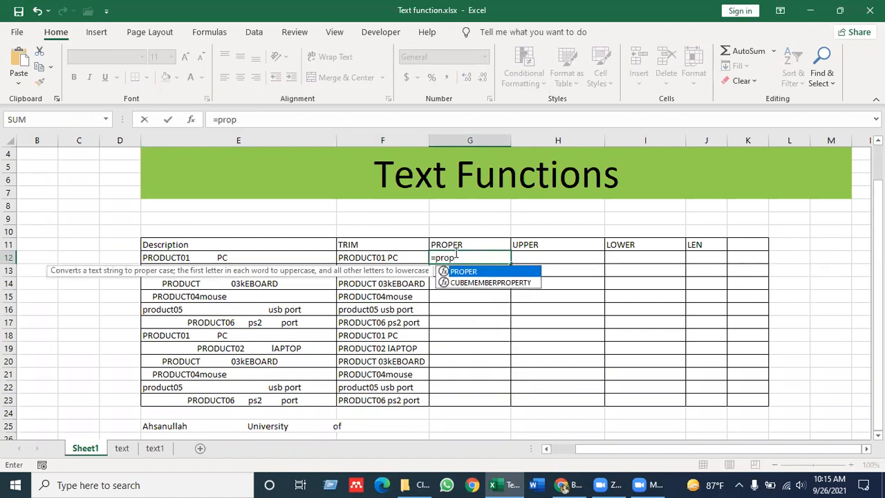
{"action": "key", "text": "Tab"}
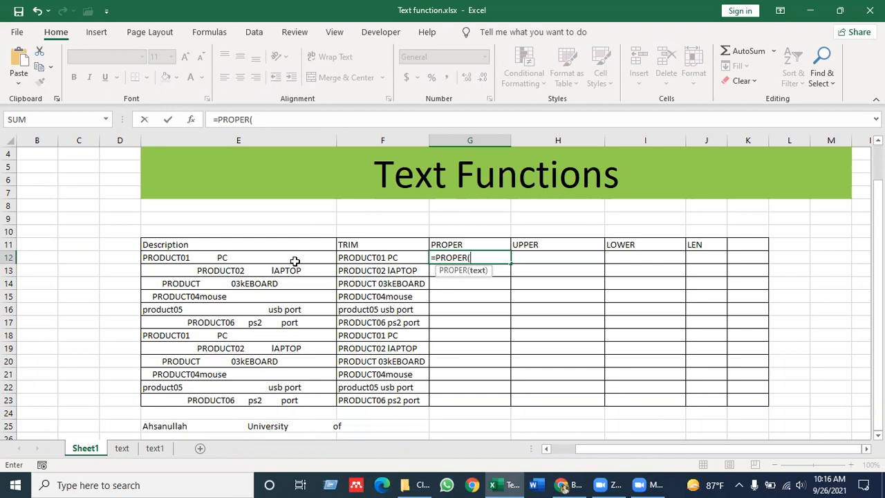
{"action": "left_click", "coordinate": [367, 260]}
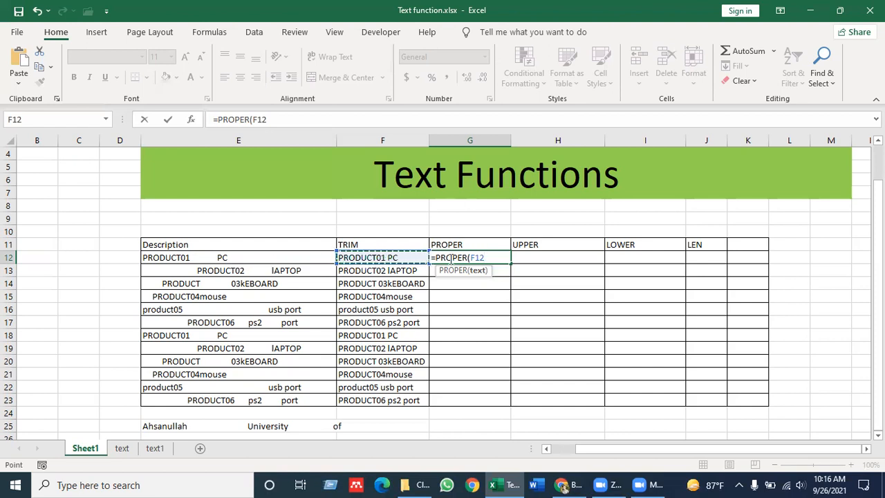
{"action": "key", "text": "Return"}
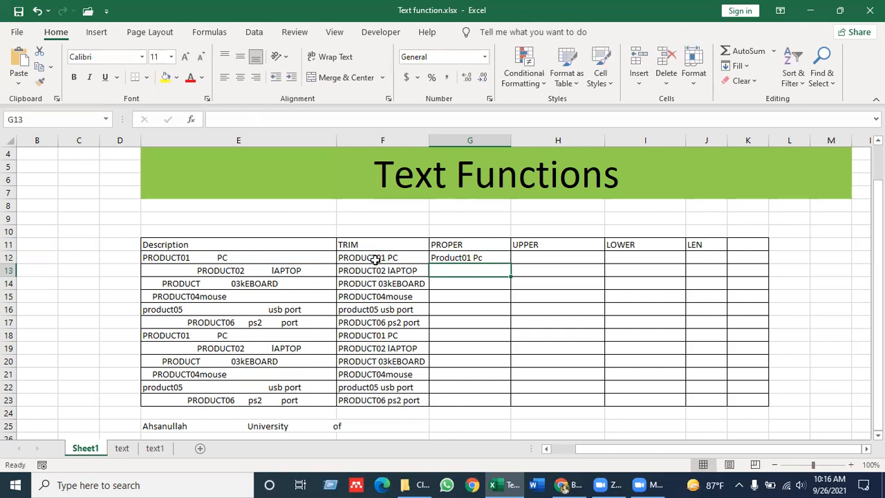
Step: Fill the PROPER formula from G12 down to G23 and check the copied formula in G16
{"action": "left_click", "coordinate": [496, 257]}
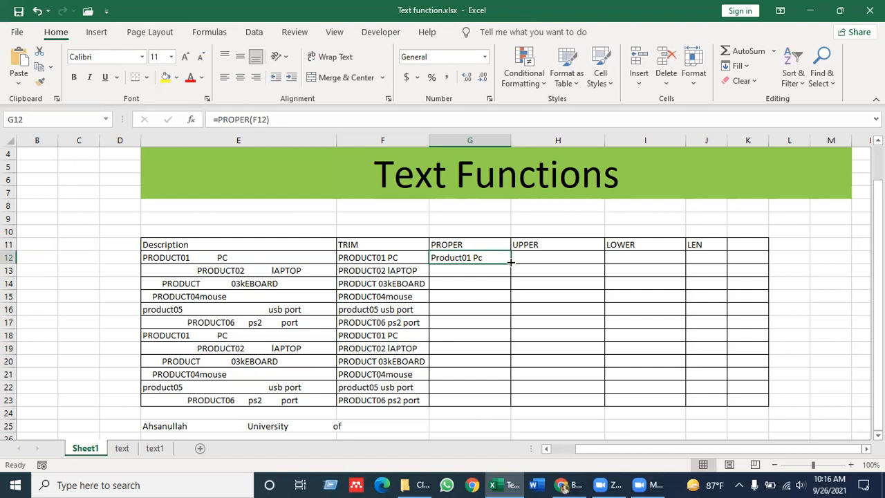
{"action": "double_click", "coordinate": [510, 262]}
{"action": "left_click", "coordinate": [487, 309]}
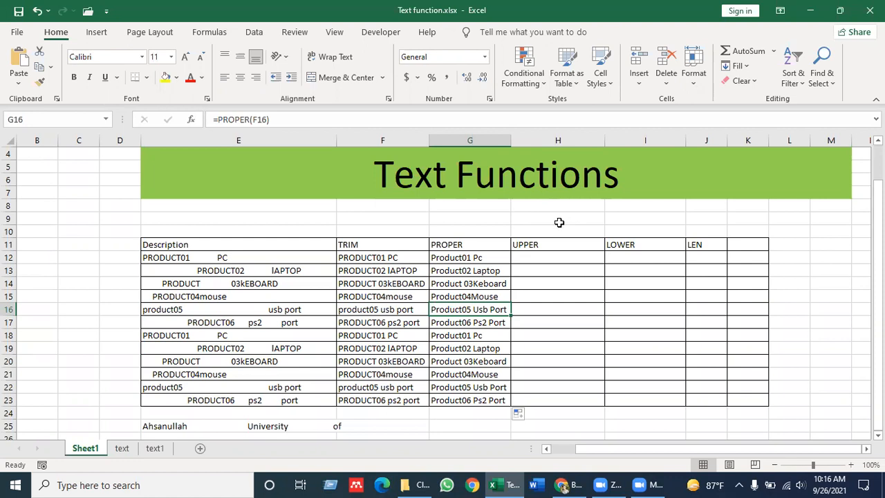
Step: Enter an UPPER formula in H12 that converts the trimmed description in F12 to uppercase
{"action": "left_click", "coordinate": [542, 260]}
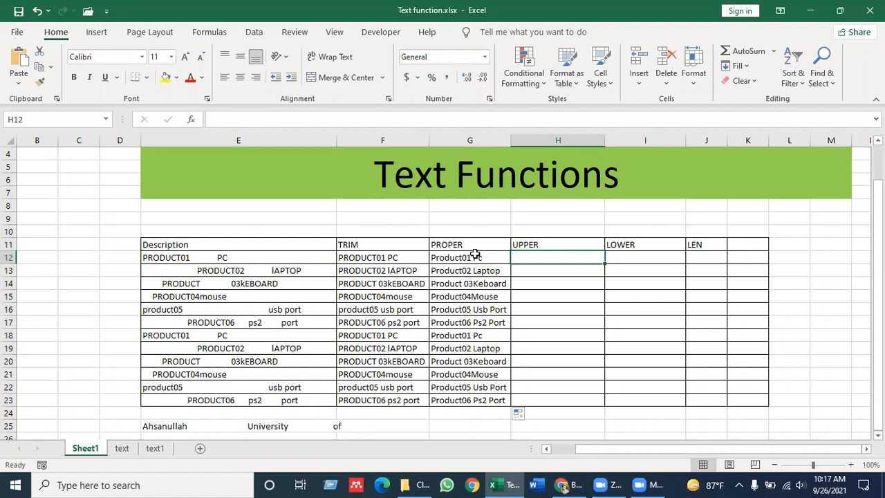
{"action": "type", "text": "=upp"}
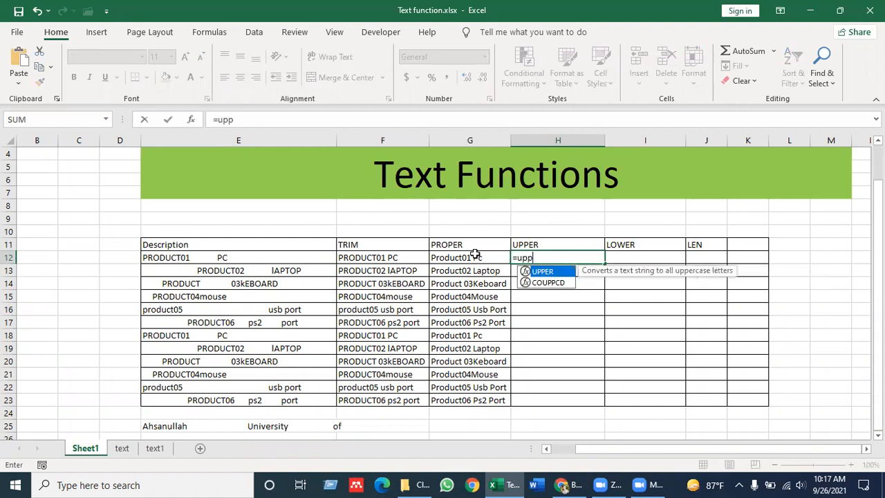
{"action": "key", "text": "Tab"}
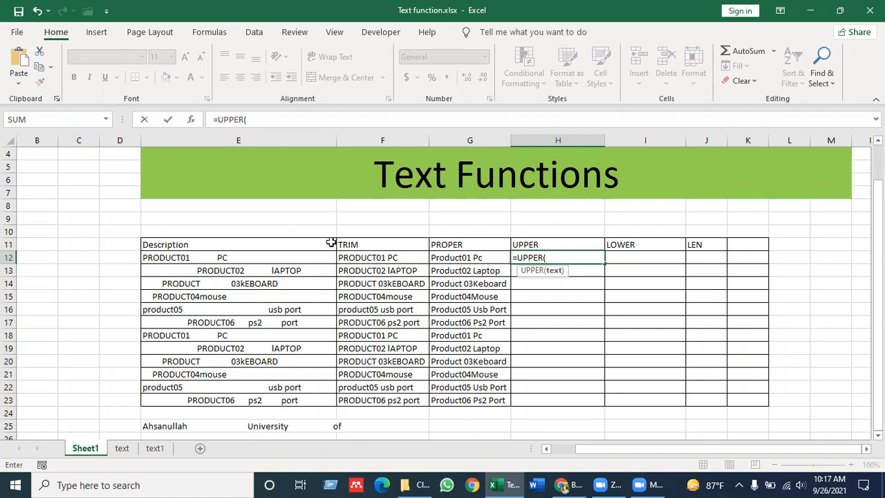
{"action": "left_click", "coordinate": [374, 257]}
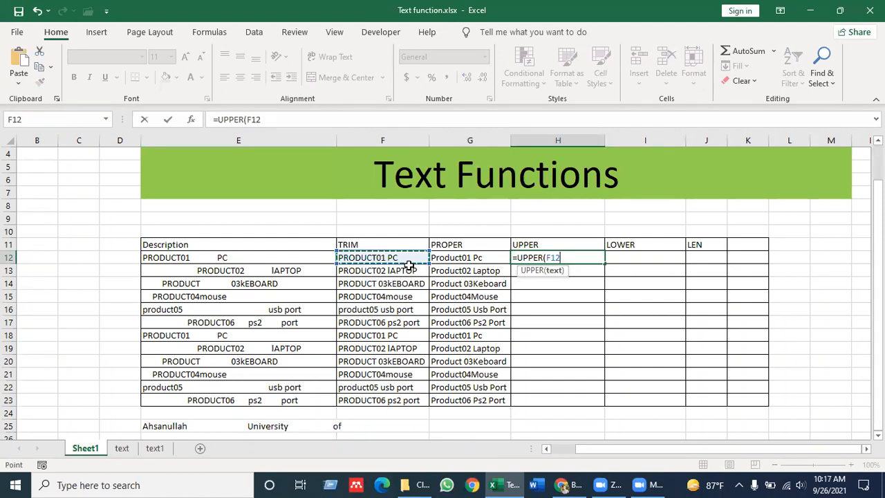
{"action": "key", "text": "Return"}
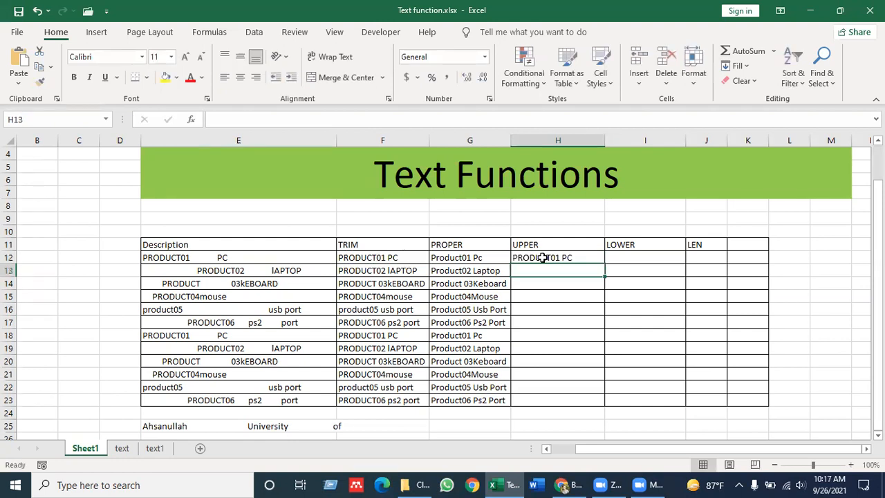
Step: Fill the UPPER formula from H12 down to H23 and compare the column with the raw description in E22
{"action": "left_click", "coordinate": [583, 260]}
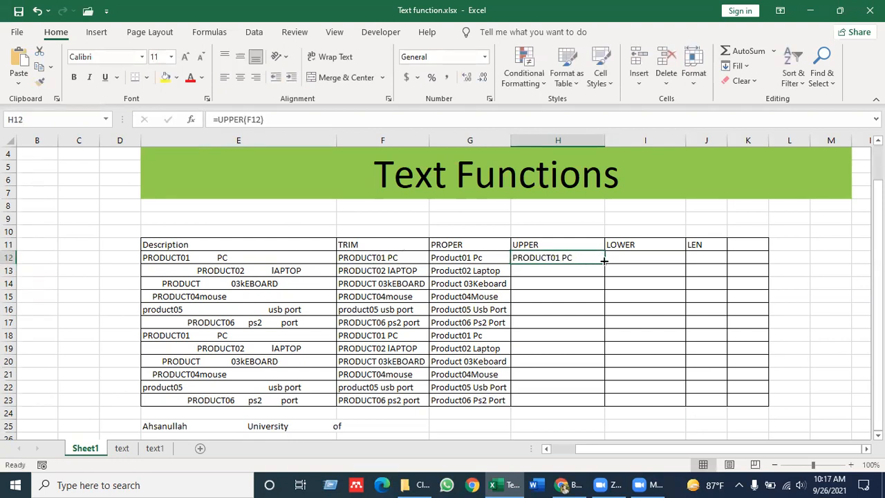
{"action": "double_click", "coordinate": [605, 263]}
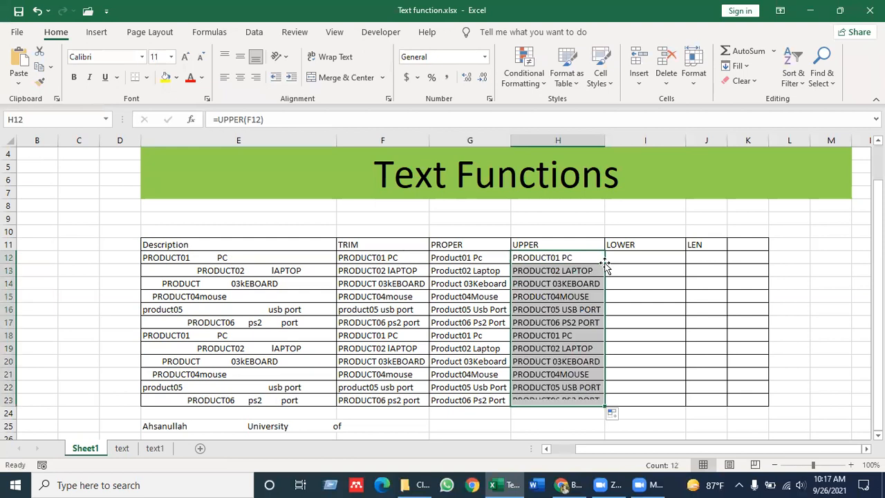
{"action": "left_click", "coordinate": [561, 257]}
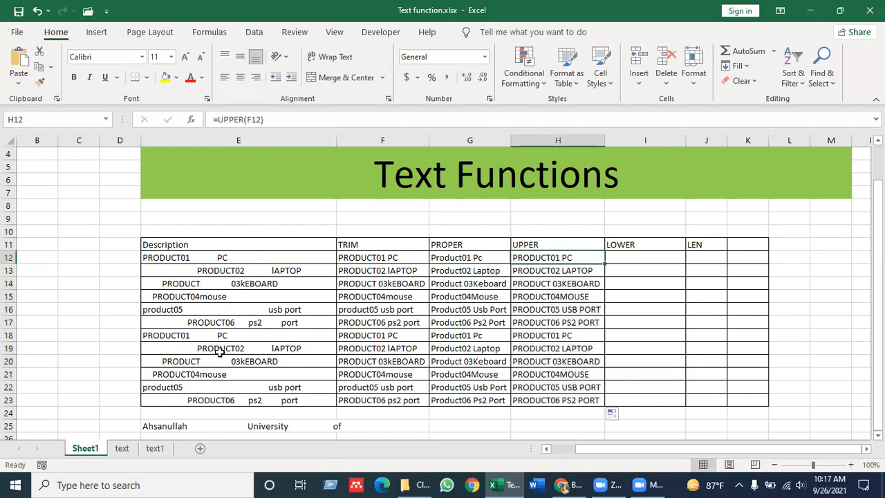
{"action": "left_click", "coordinate": [177, 387]}
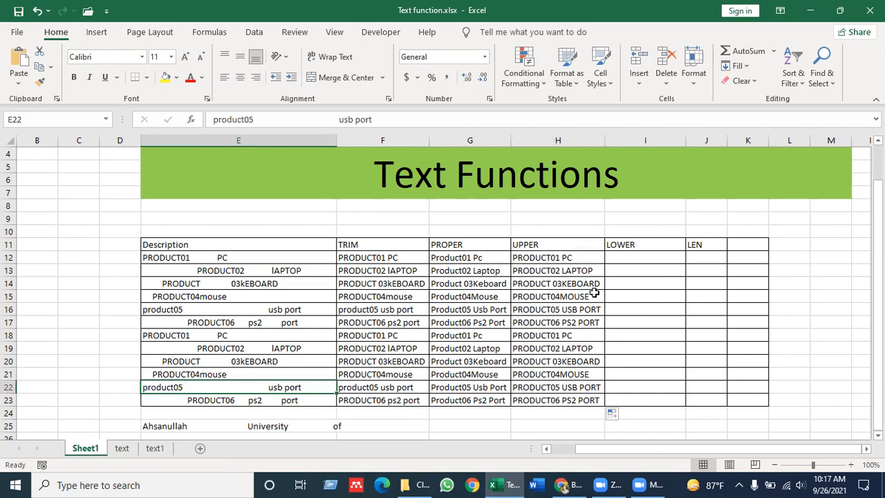
Step: Enter a LOWER formula in I12 that converts the trimmed description in F12 to lowercase
{"action": "left_click", "coordinate": [621, 255]}
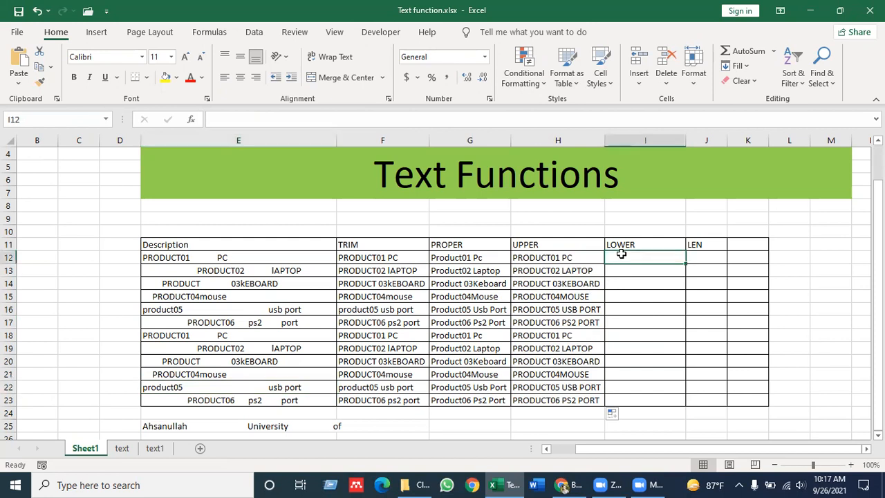
{"action": "type", "text": "=lo"}
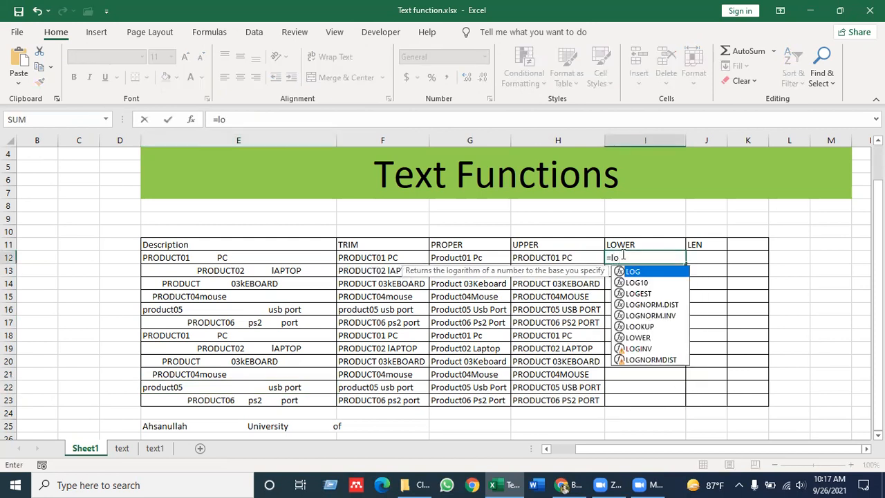
{"action": "type", "text": "w"}
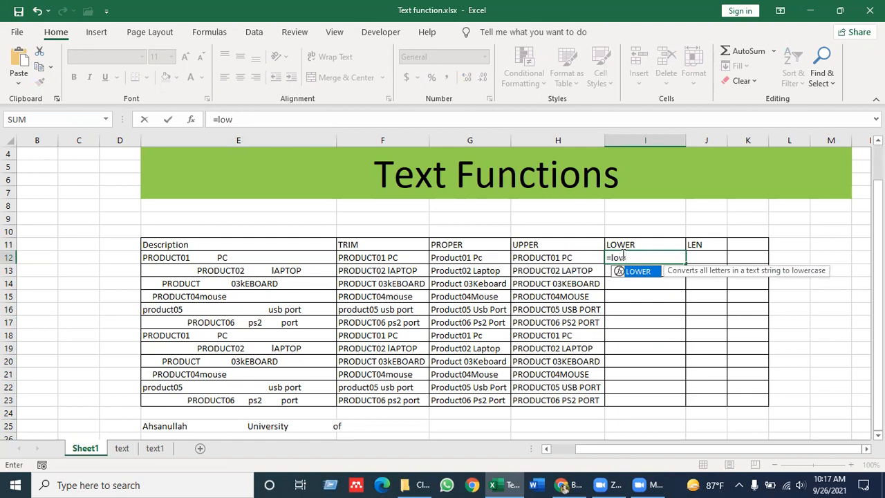
{"action": "key", "text": "Tab"}
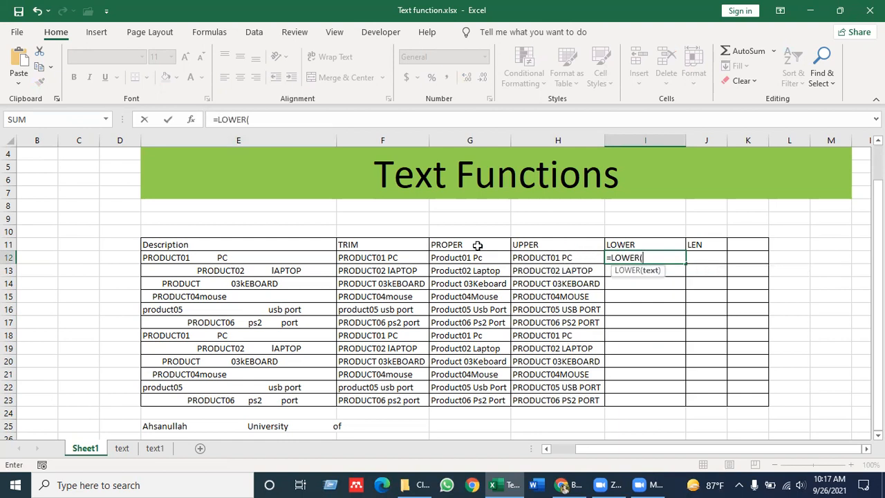
{"action": "left_click", "coordinate": [389, 257]}
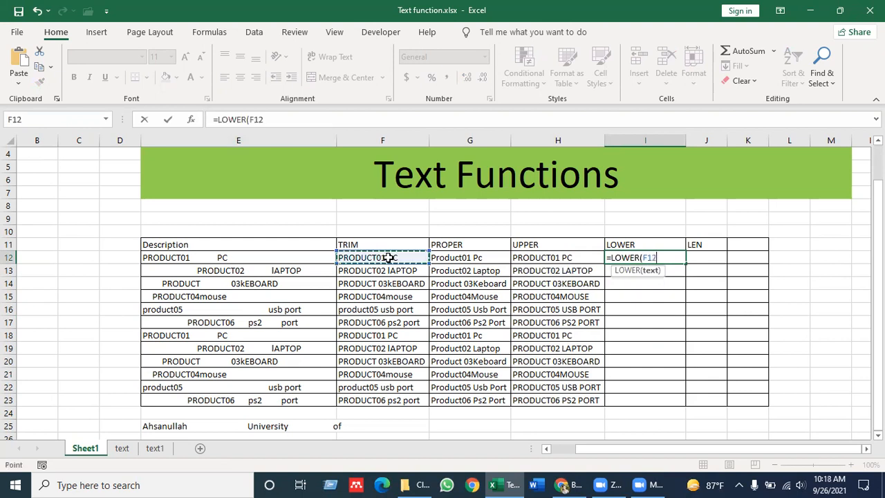
{"action": "key", "text": "ctrl+Return"}
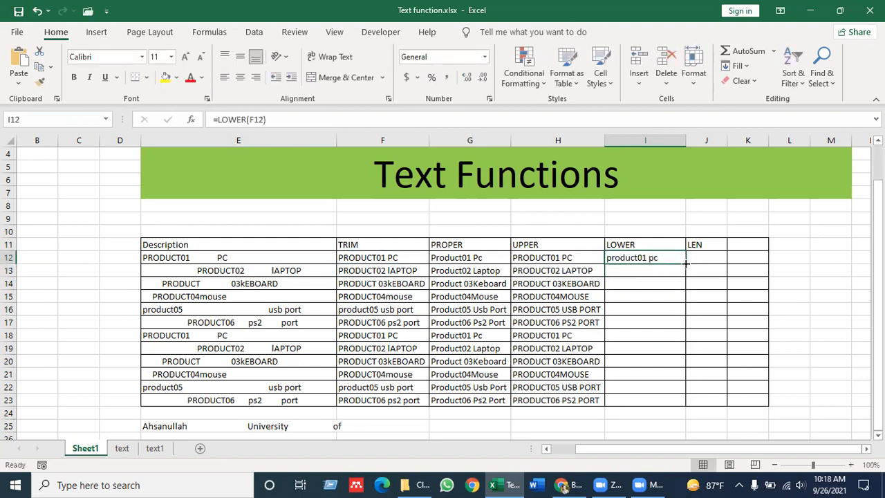
Step: Fill the LOWER formula from I12 down to I23 and check the formulas in I20 and I12
{"action": "double_click", "coordinate": [683, 264]}
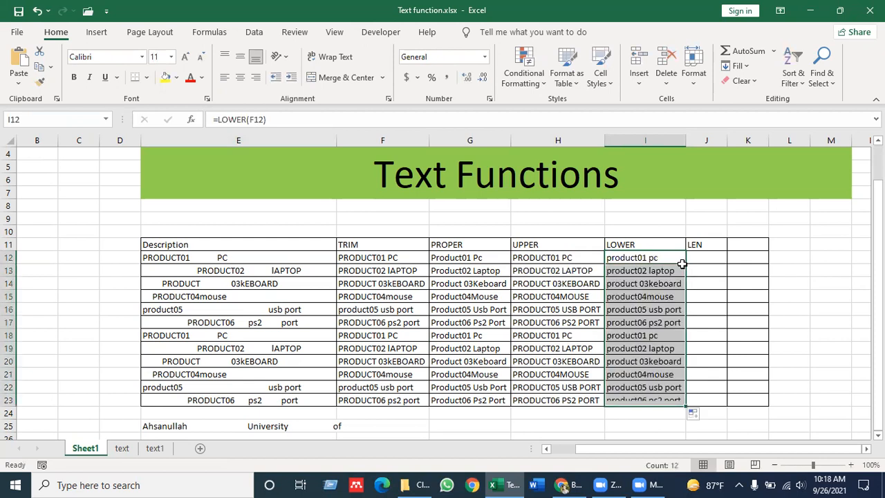
{"action": "left_click", "coordinate": [664, 360]}
{"action": "left_click", "coordinate": [651, 258]}
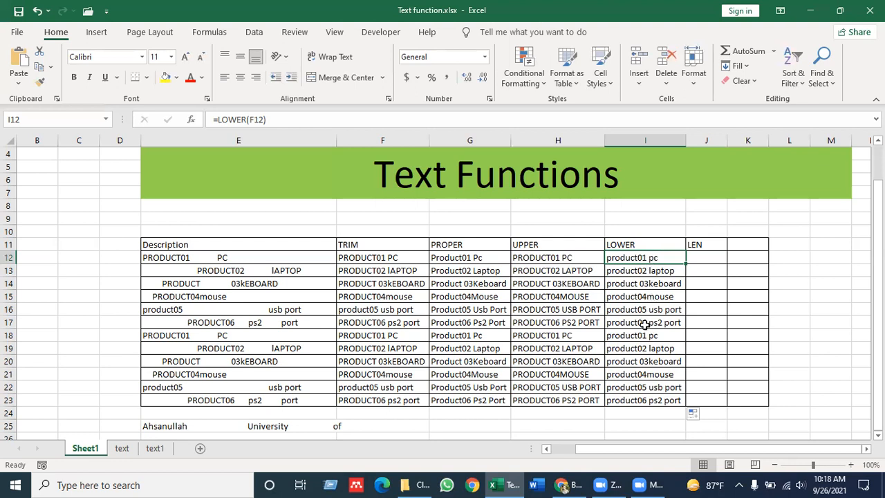
Step: Enter a LEN formula in J12 that counts the characters of the trimmed description in F12
{"action": "left_click", "coordinate": [695, 262]}
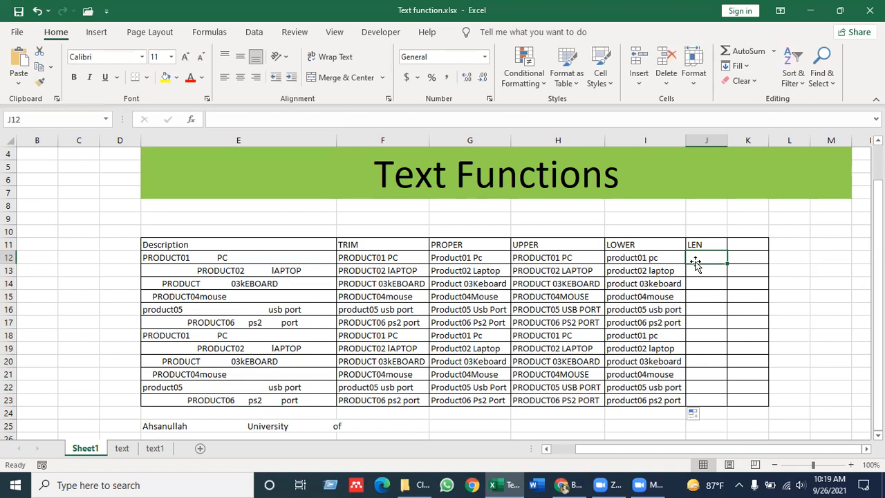
{"action": "type", "text": "="}
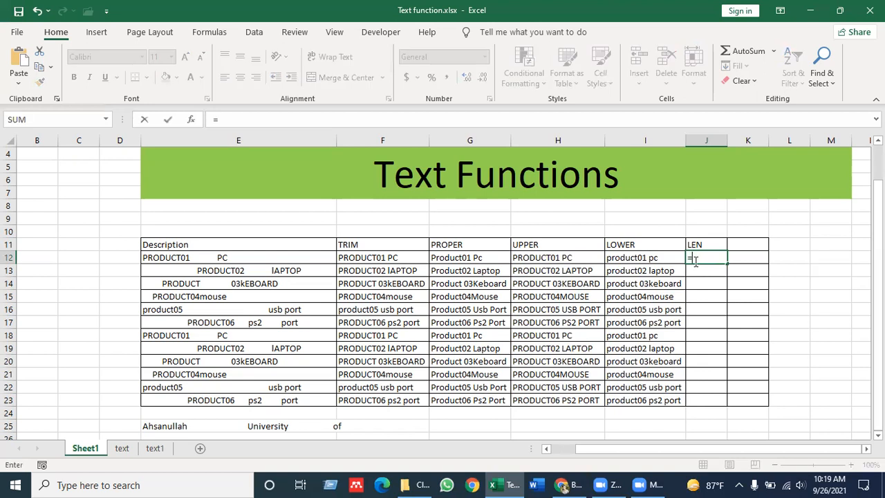
{"action": "type", "text": "len"}
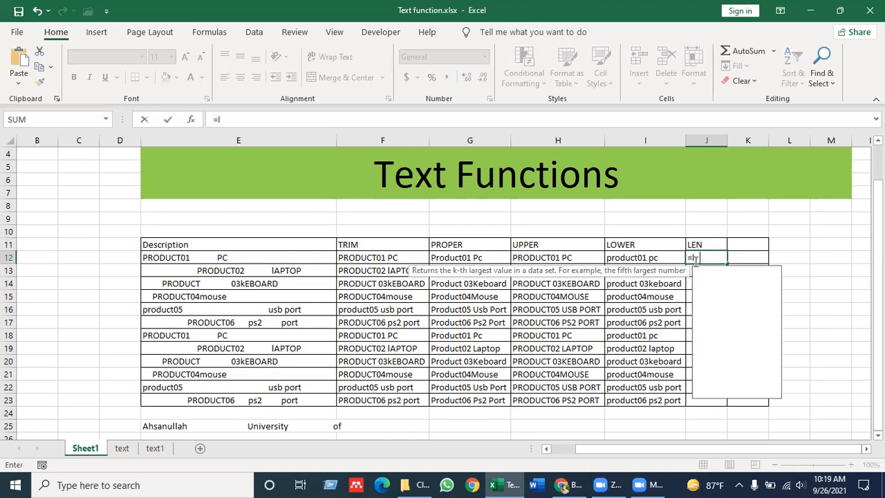
{"action": "double_click", "coordinate": [700, 270]}
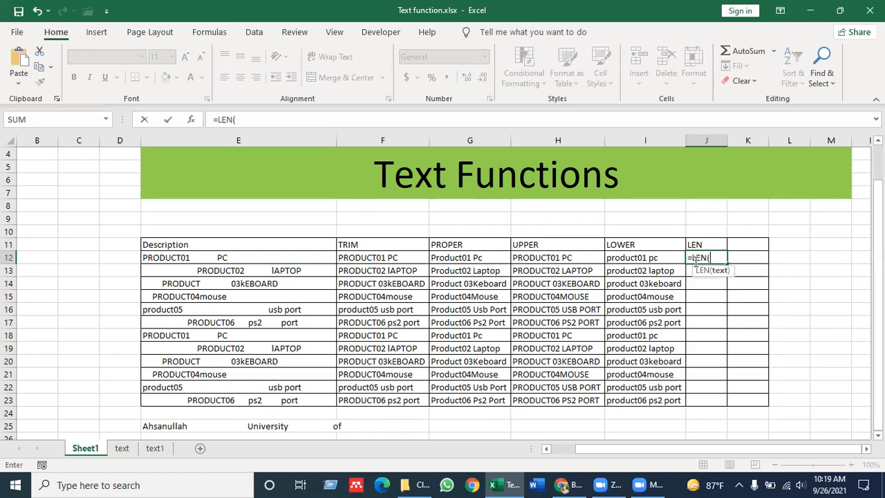
{"action": "left_click", "coordinate": [390, 258]}
{"action": "key", "text": "Return"}
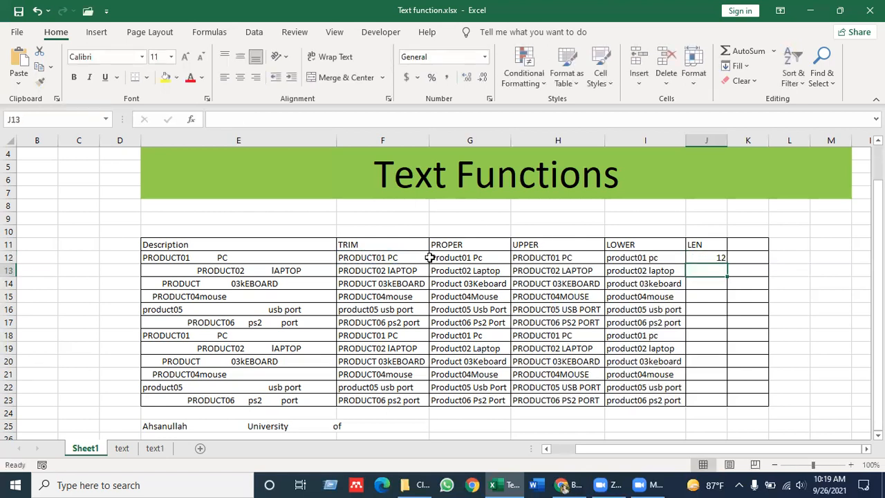
Step: Fill the LEN formula from J12 down to J23
{"action": "left_click", "coordinate": [722, 258]}
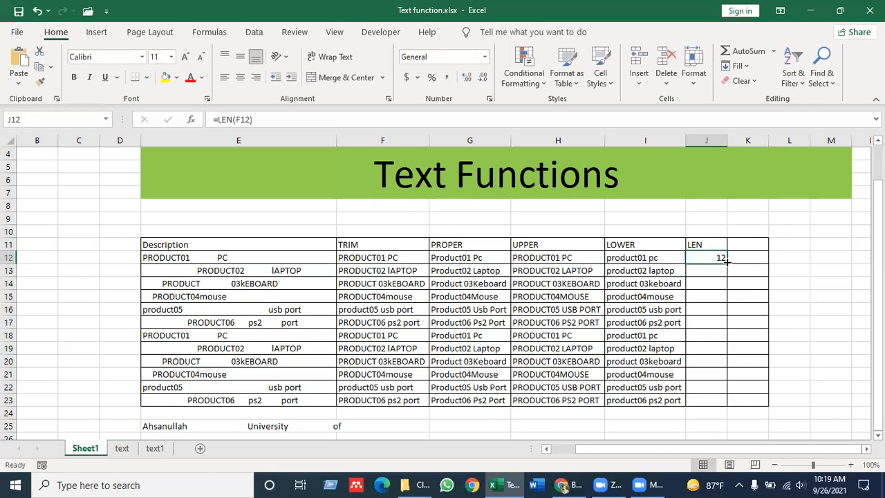
{"action": "double_click", "coordinate": [727, 261]}
{"action": "left_click", "coordinate": [748, 279]}
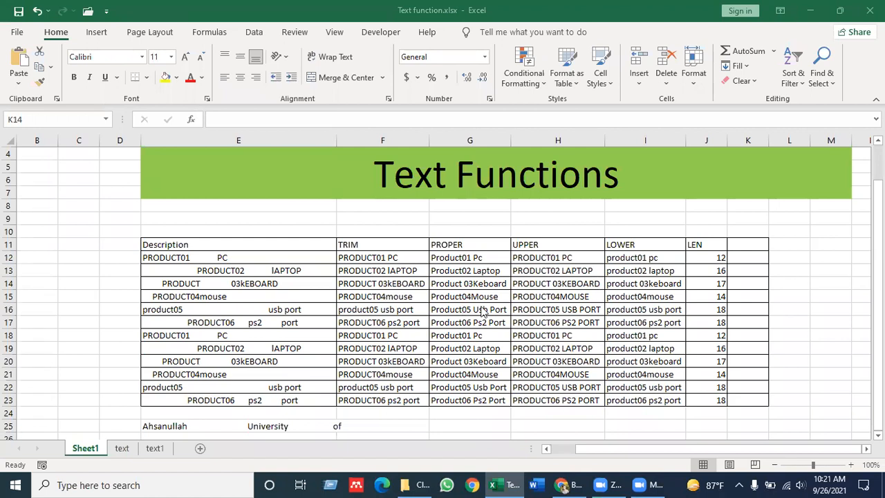
Step: Look over the TRIM formulas on the text sheet and the MID formula in E12 of the text1 sheet
{"action": "left_click", "coordinate": [123, 453]}
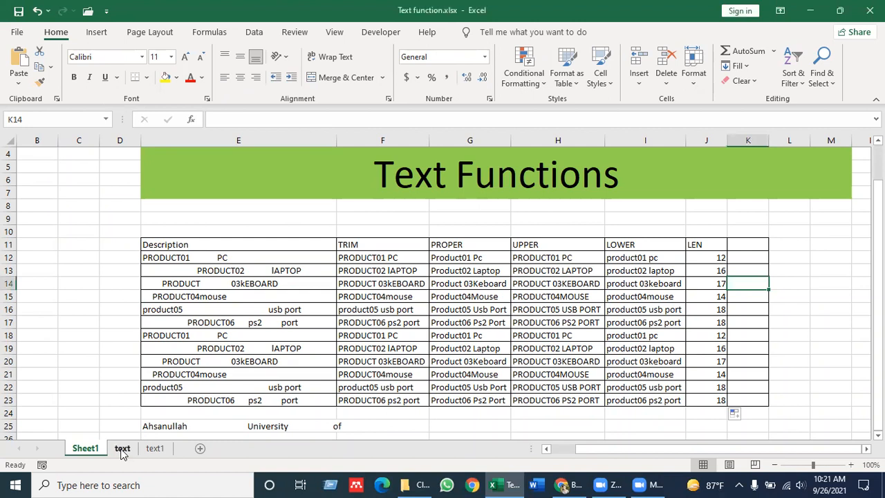
{"action": "left_click", "coordinate": [121, 449]}
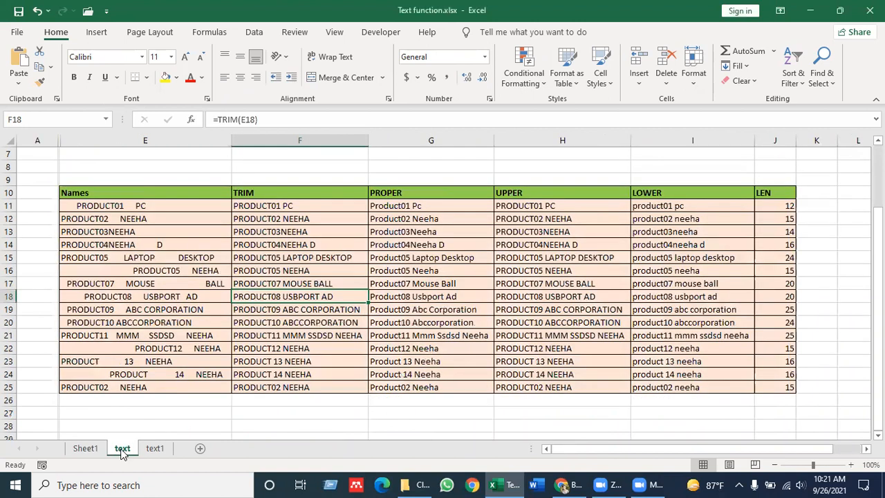
{"action": "left_click", "coordinate": [265, 322]}
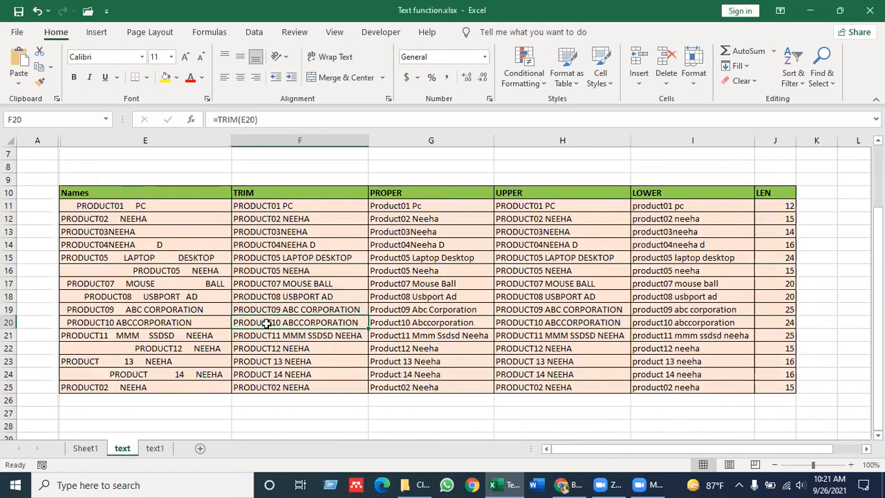
{"action": "left_click", "coordinate": [154, 450]}
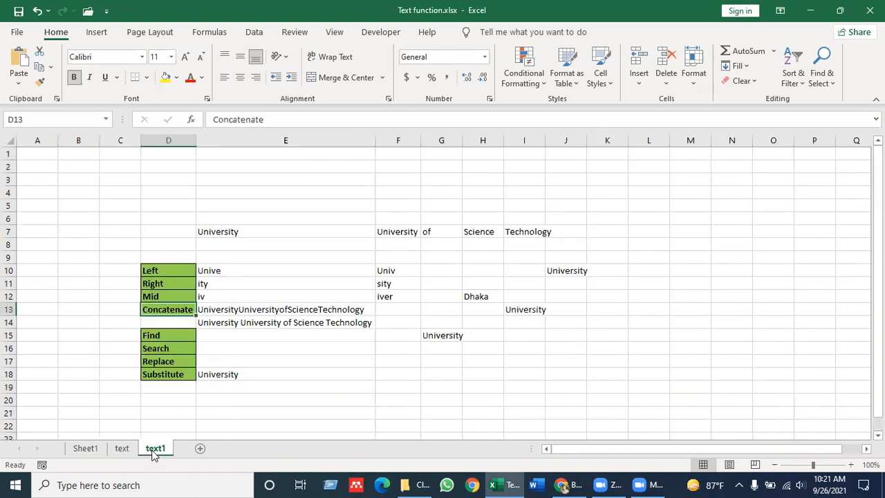
{"action": "left_click", "coordinate": [279, 294]}
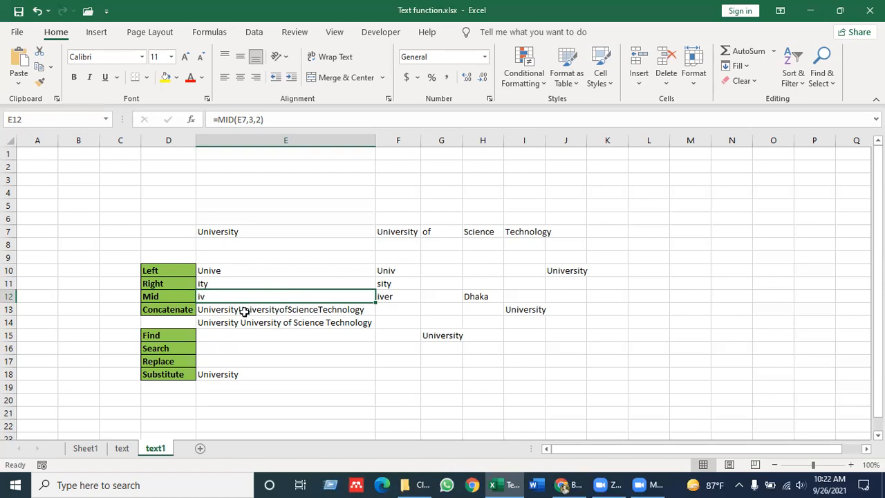
Step: Clear the existing Left, Right and Mid formulas from cells E10 to E12 on the text1 sheet
{"action": "left_click", "coordinate": [311, 270]}
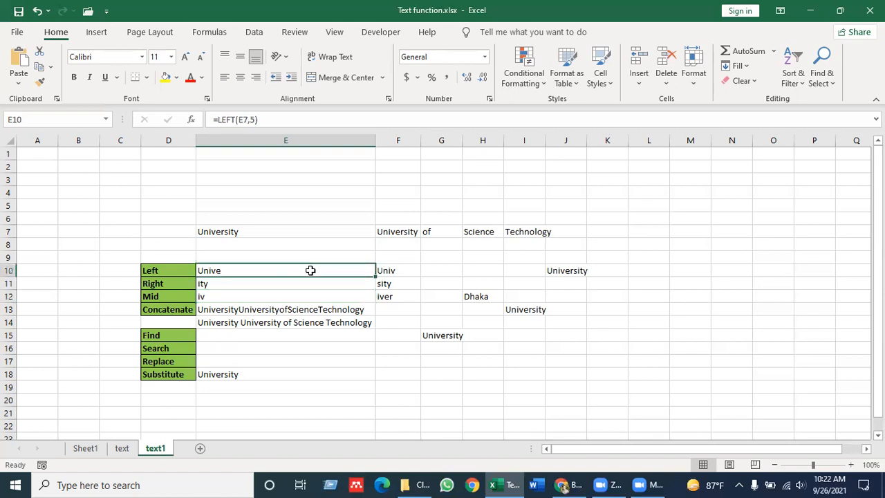
{"action": "key", "text": "Delete"}
{"action": "key", "text": "Return"}
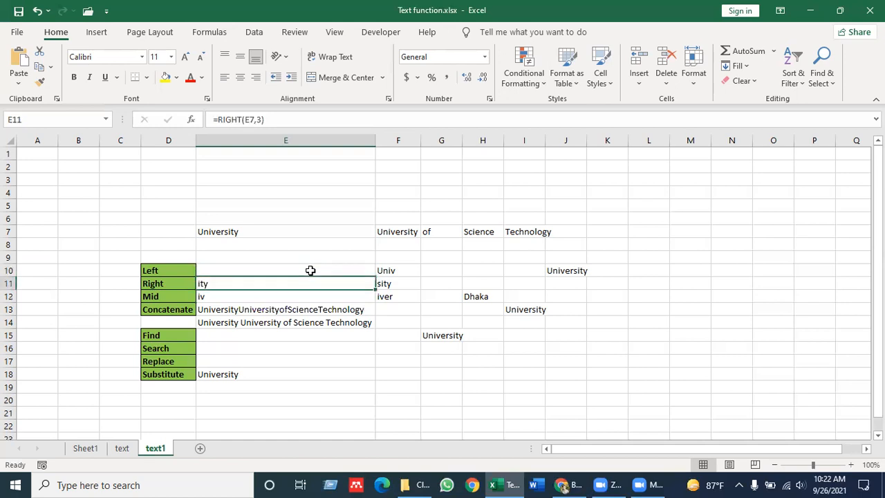
{"action": "key", "text": "Delete"}
{"action": "key", "text": "Down"}
{"action": "key", "text": "Delete"}
{"action": "key", "text": "Up"}
{"action": "key", "text": "Up"}
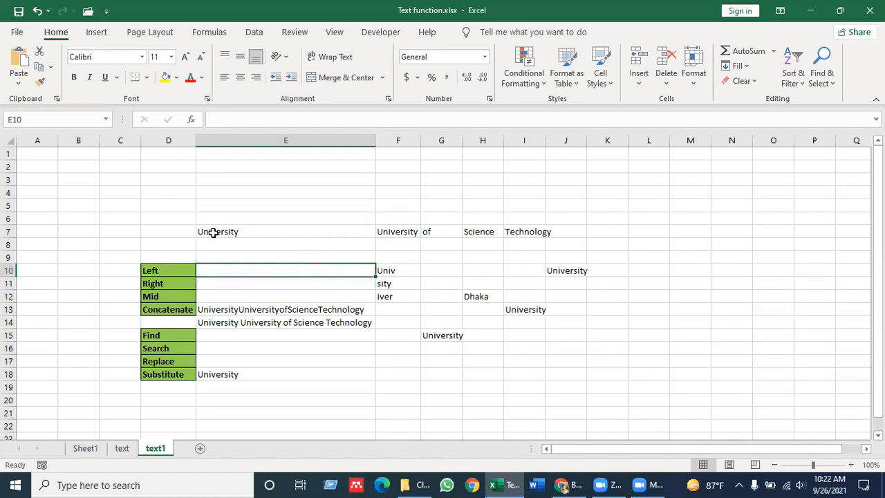
Step: Enter a LEFT formula in E10 that extracts the first 3 characters of the word in E7
{"action": "left_click", "coordinate": [348, 235]}
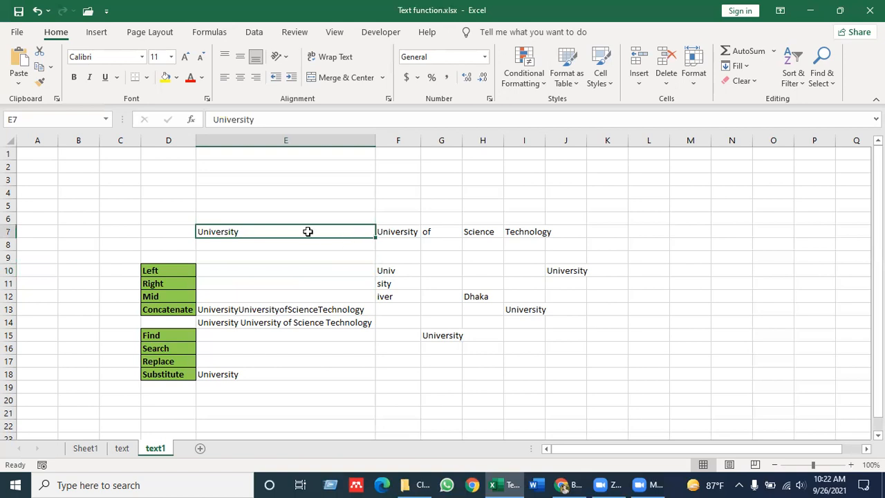
{"action": "left_click", "coordinate": [235, 272]}
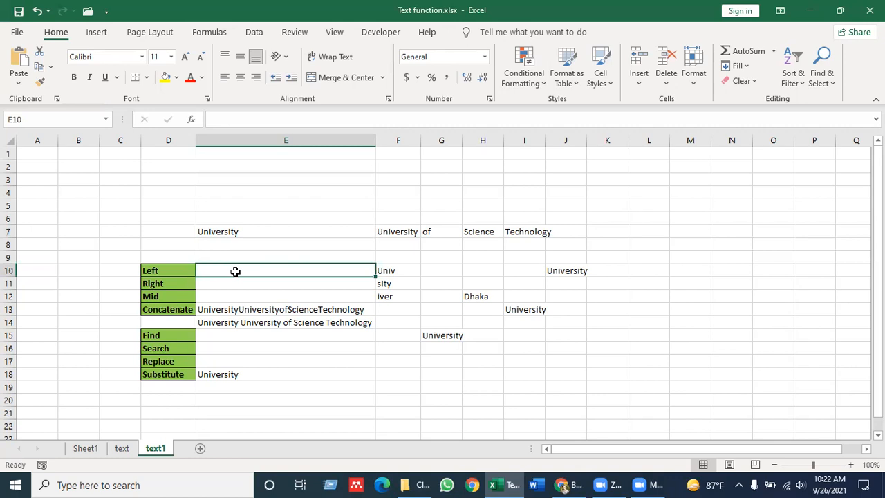
{"action": "type", "text": "=le"}
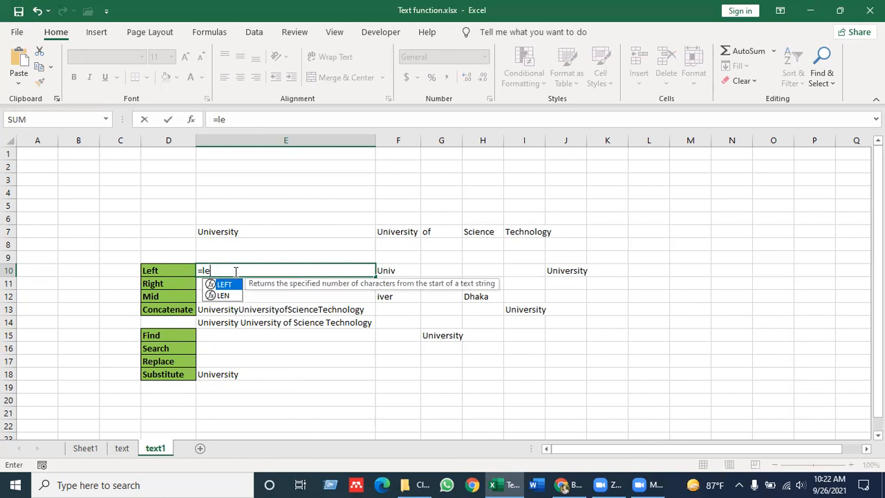
{"action": "key", "text": "Tab"}
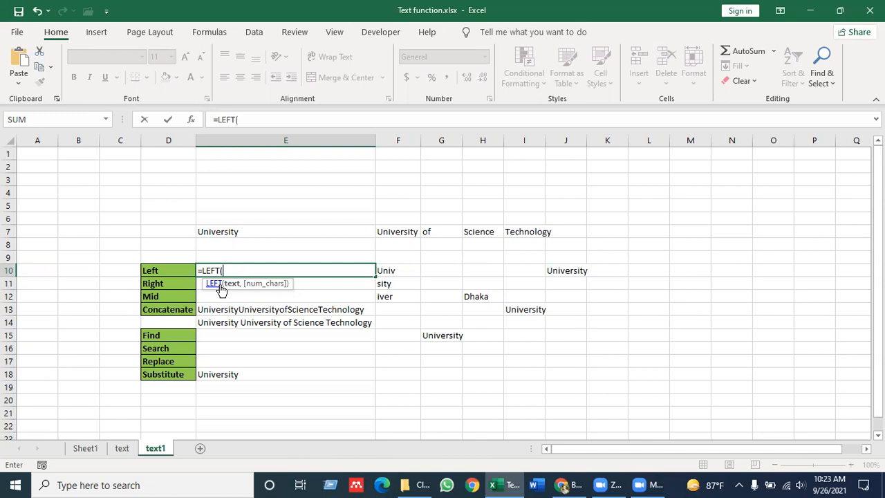
{"action": "left_click", "coordinate": [223, 232]}
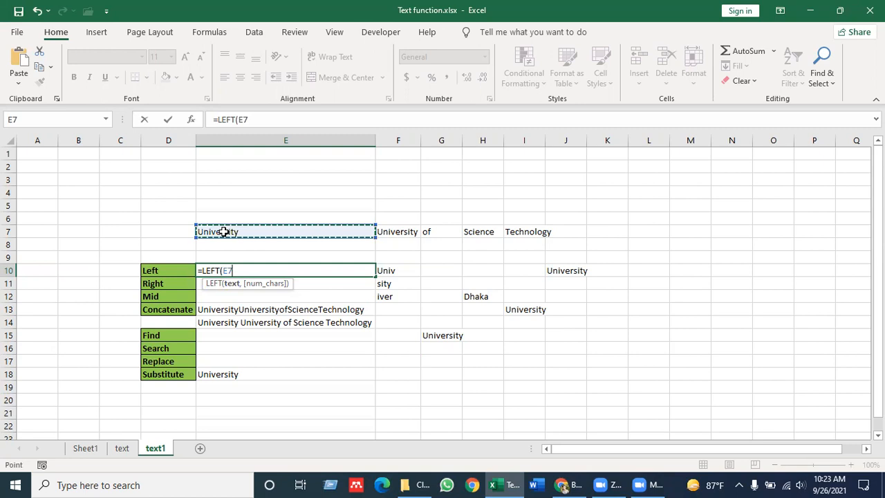
{"action": "type", "text": ","}
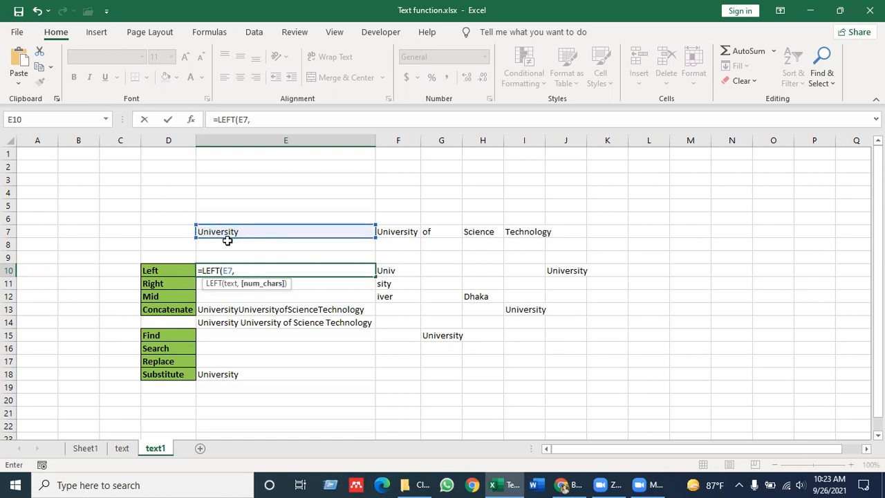
{"action": "type", "text": "3"}
{"action": "key", "text": "Return"}
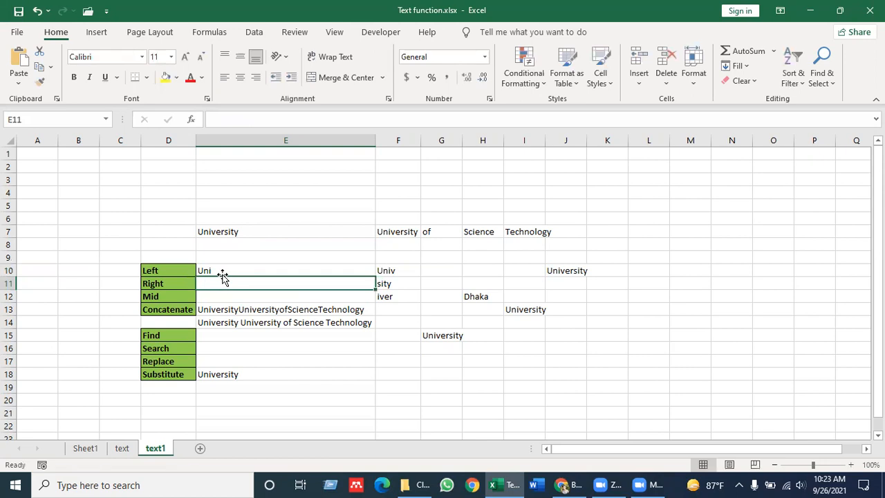
Step: Clear the LEFT formula from E10
{"action": "left_click", "coordinate": [228, 271]}
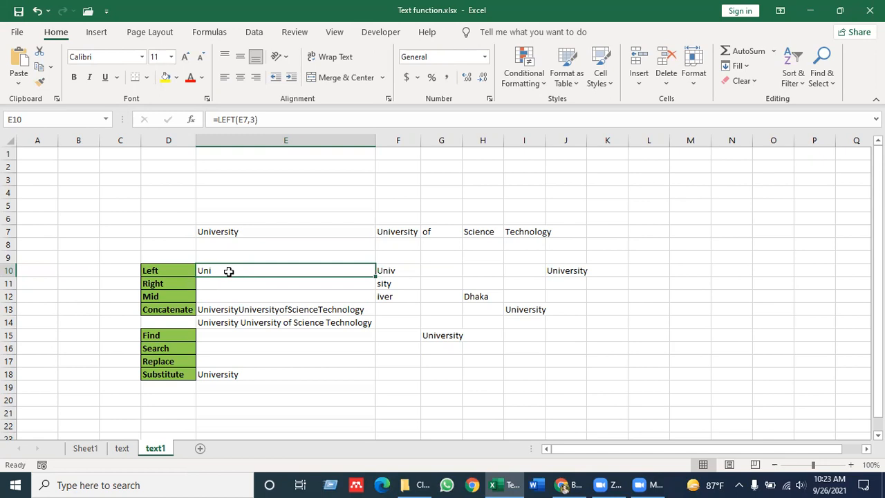
{"action": "key", "text": "BackSpace"}
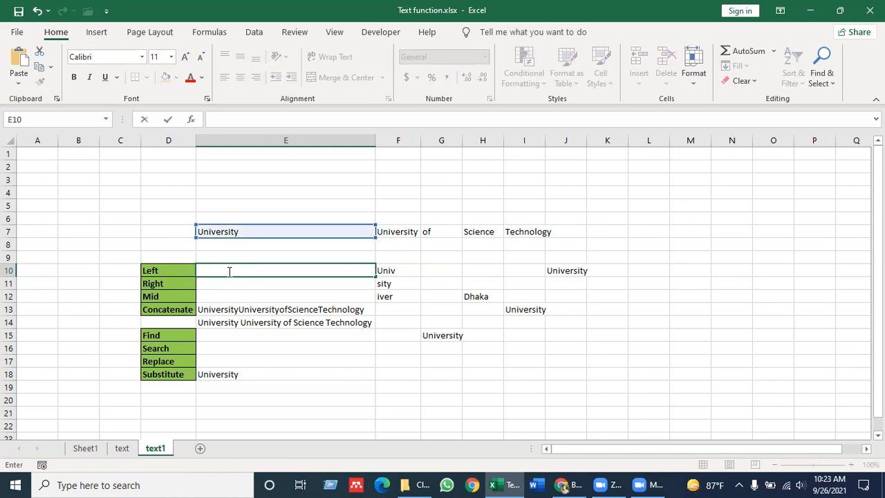
{"action": "key", "text": "Return"}
Step: Enter the sample text 01product in cell E2
{"action": "key", "text": "Up"}
{"action": "key", "text": "Up"}
{"action": "key", "text": "Up"}
{"action": "key", "text": "Up"}
{"action": "key", "text": "Up"}
{"action": "key", "text": "Up"}
{"action": "key", "text": "Up"}
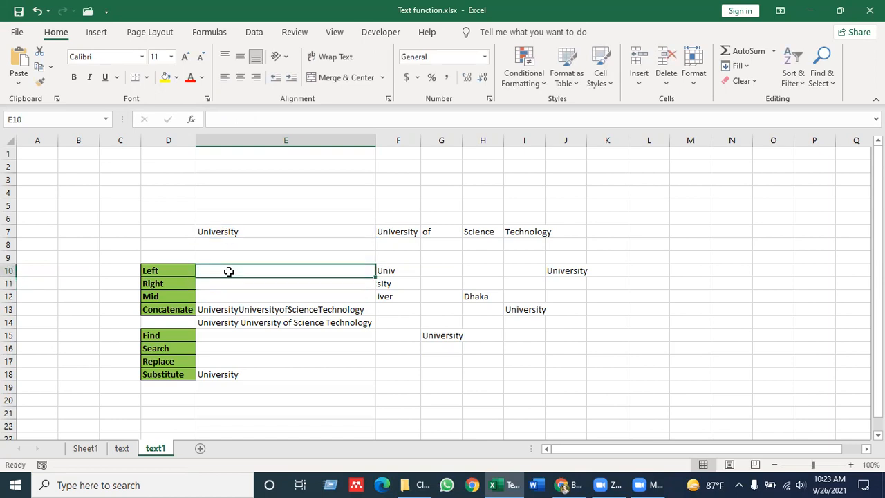
{"action": "key", "text": "Up"}
{"action": "key", "text": "Up"}
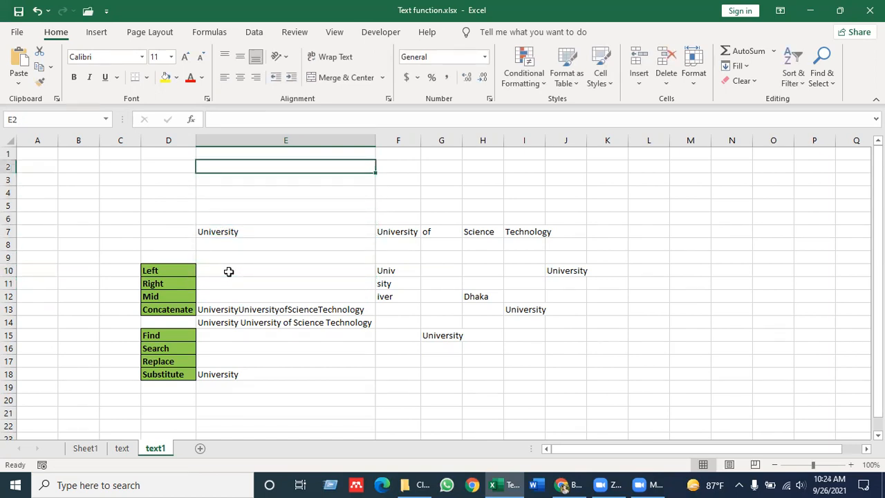
{"action": "type", "text": "01"}
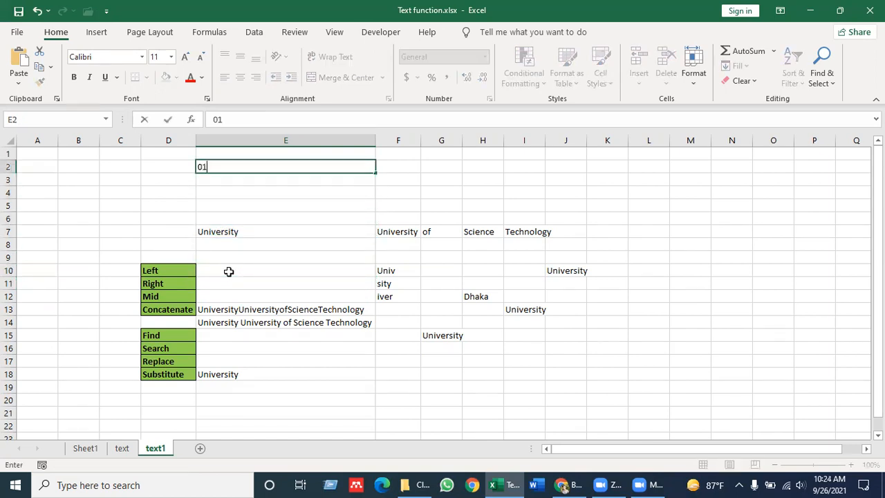
{"action": "type", "text": "product"}
{"action": "key", "text": "Return"}
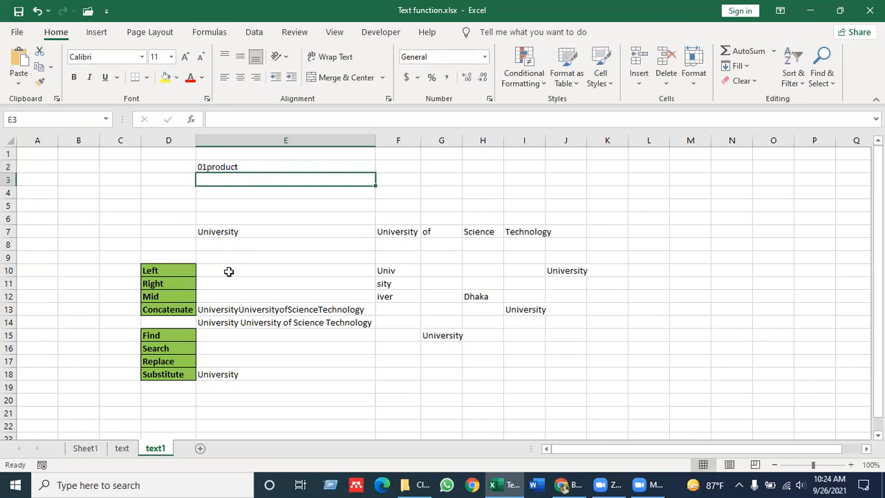
Step: Enter 02product, 03product and 04product in cells E3 to E5 and check the entries in E2 to E5
{"action": "type", "text": "02"}
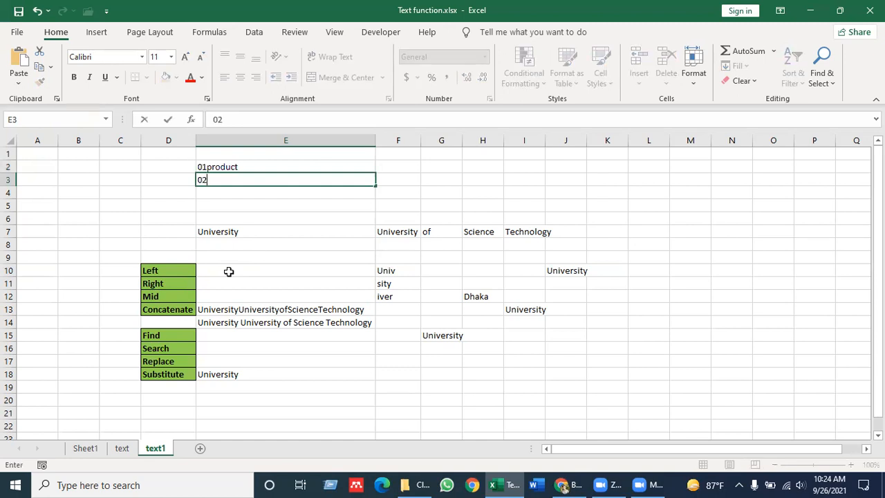
{"action": "type", "text": "product"}
{"action": "key", "text": "Return"}
{"action": "type", "text": "03"}
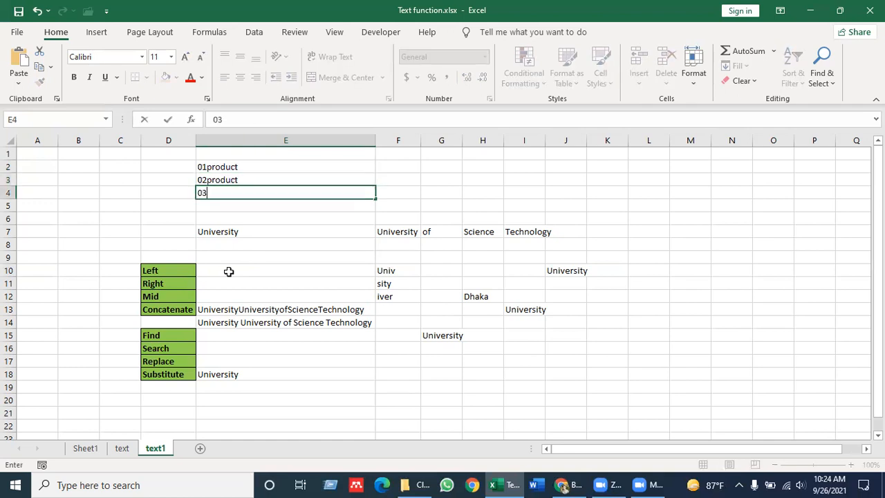
{"action": "type", "text": "product"}
{"action": "key", "text": "Return"}
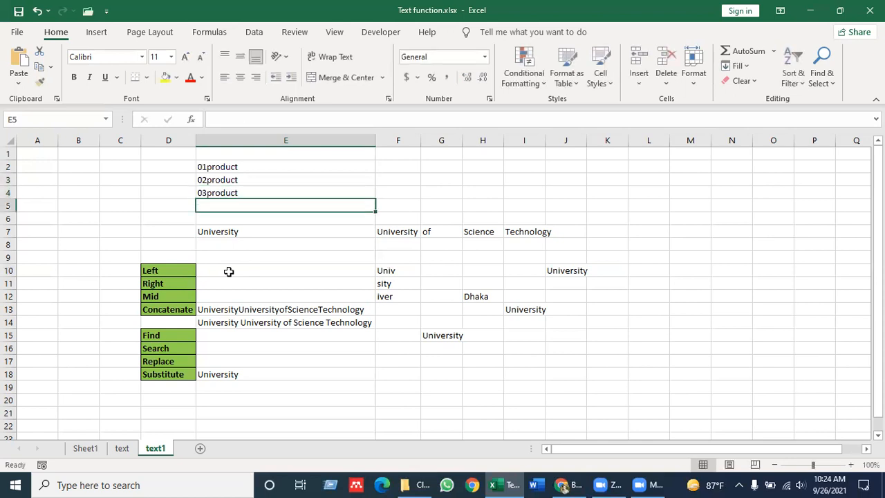
{"action": "type", "text": "04product"}
{"action": "key", "text": "Return"}
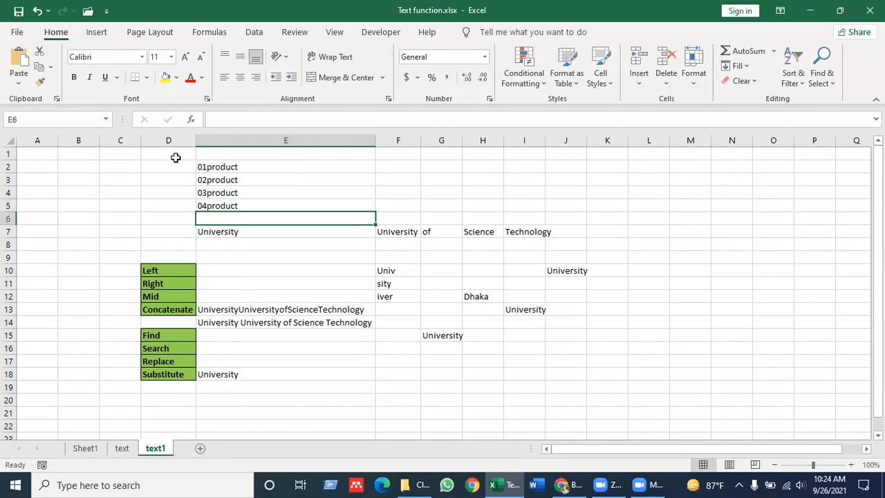
{"action": "left_click", "coordinate": [233, 166]}
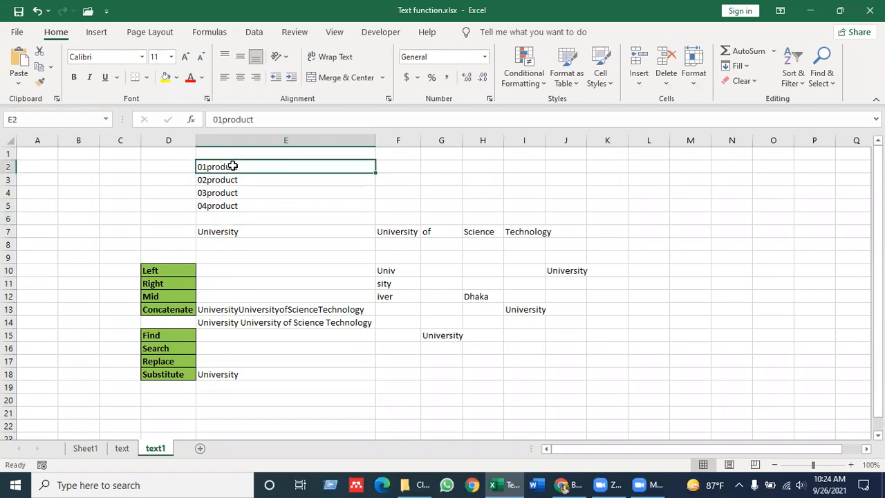
{"action": "left_click", "coordinate": [226, 180]}
{"action": "left_click", "coordinate": [219, 195]}
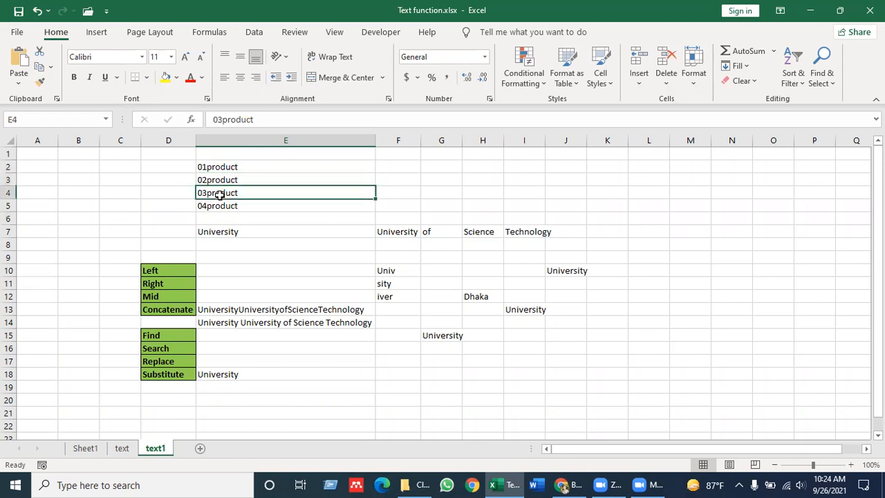
{"action": "left_click", "coordinate": [221, 206]}
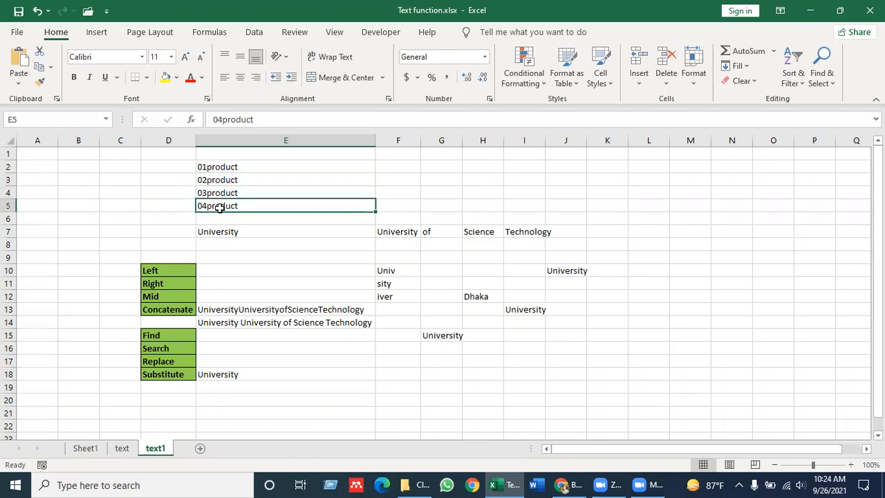
Step: Enter a LEFT formula in E10 that extracts the first 2 characters of the product code in E2
{"action": "left_click", "coordinate": [229, 275]}
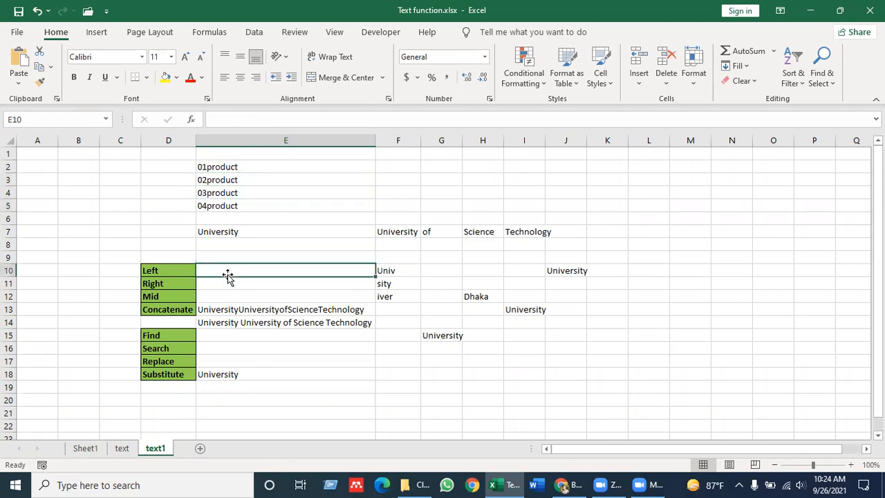
{"action": "type", "text": "=le"}
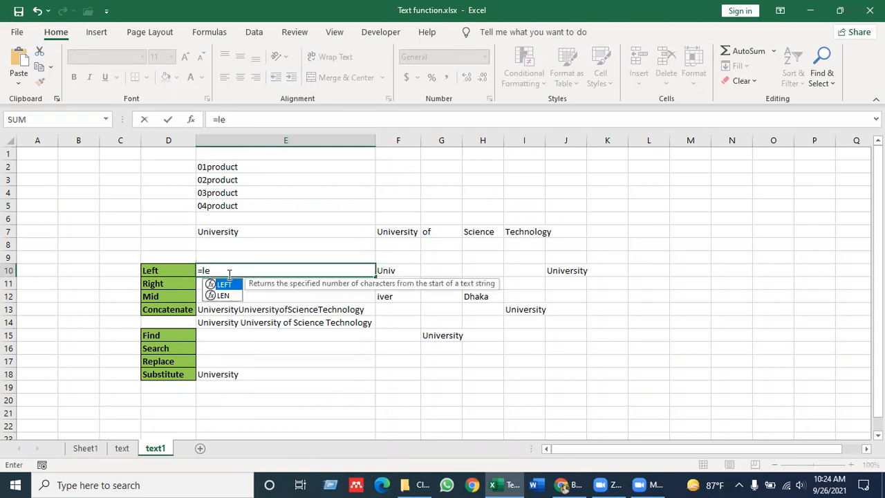
{"action": "key", "text": "Tab"}
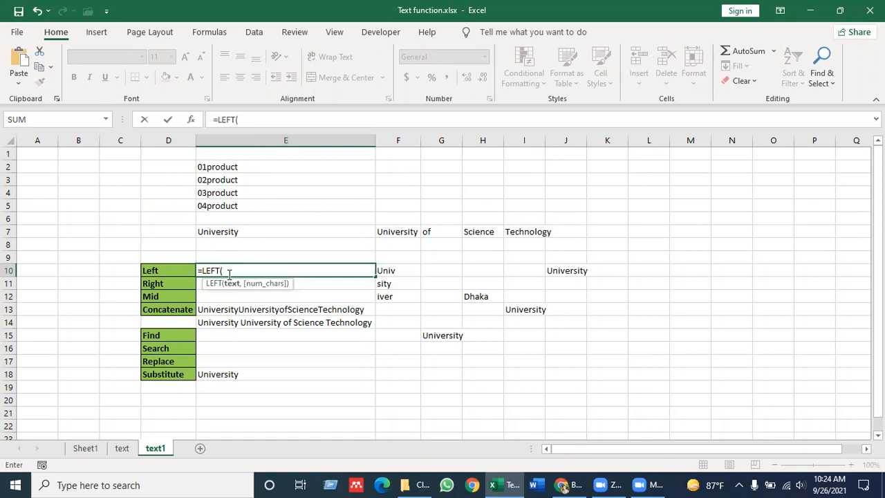
{"action": "left_click", "coordinate": [223, 168]}
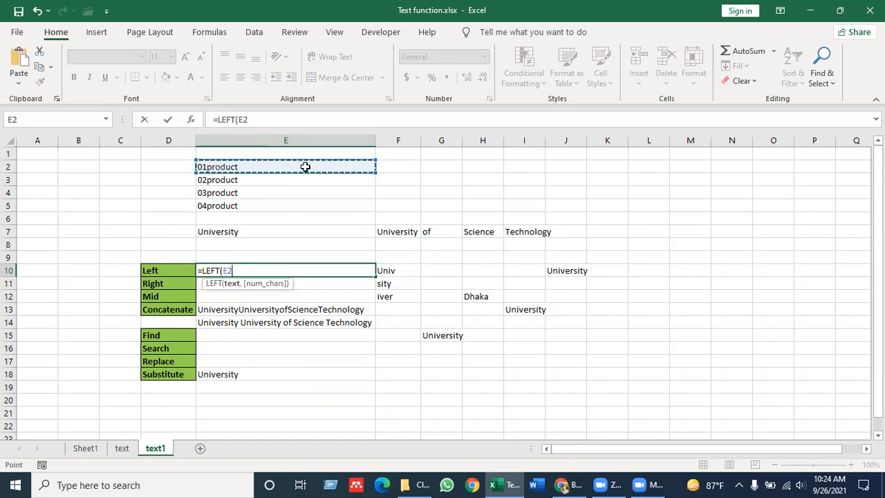
{"action": "left_click_drag", "start_coordinate": [306, 170], "coordinate": [308, 204]}
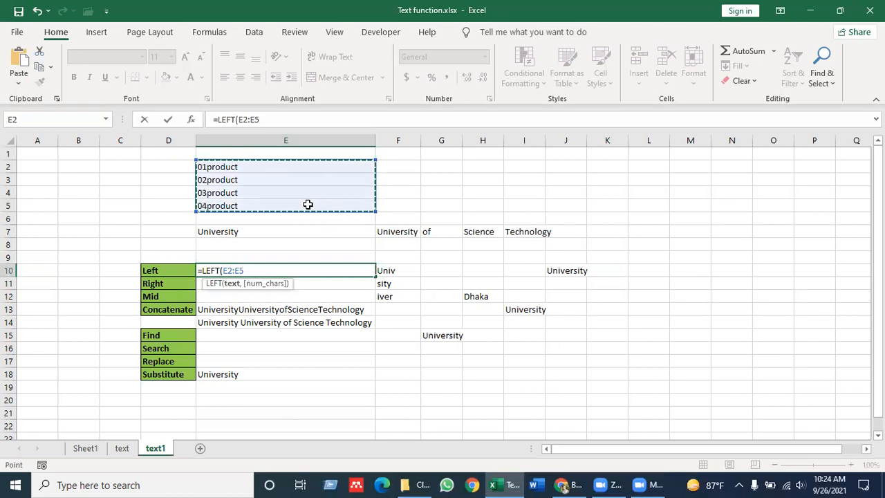
{"action": "key", "text": "BackSpace"}
{"action": "key", "text": "BackSpace"}
{"action": "key", "text": "BackSpace"}
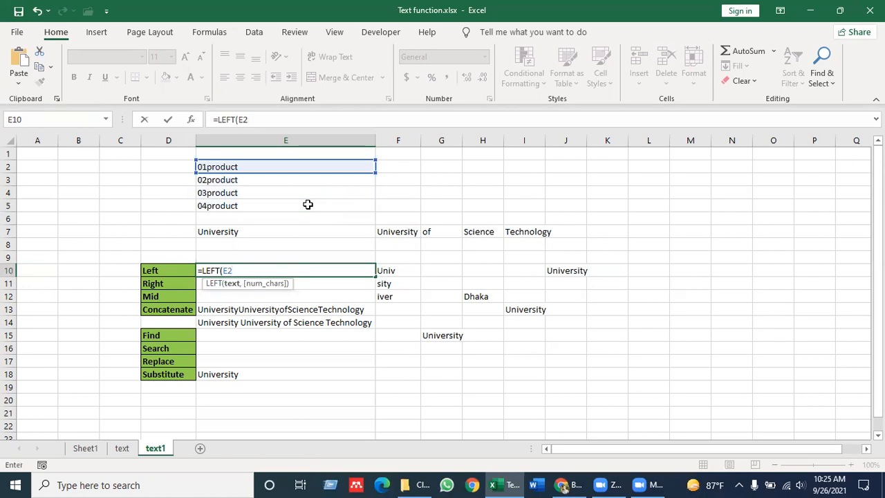
{"action": "type", "text": ","}
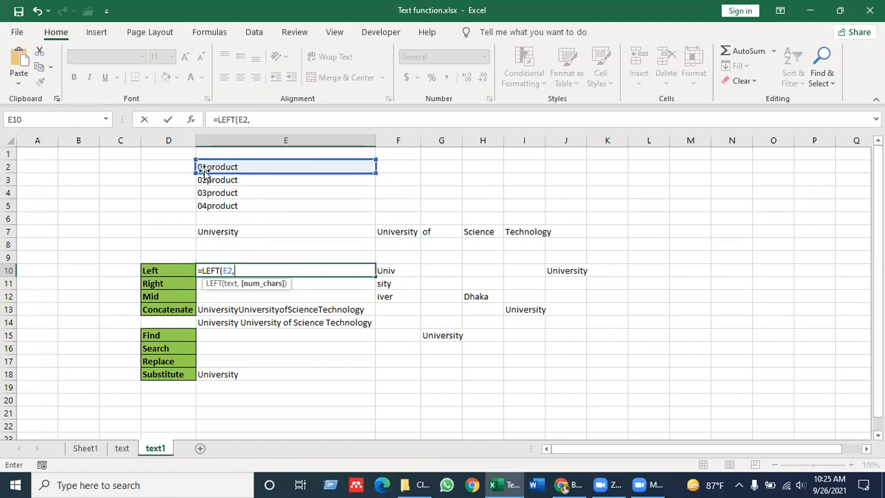
{"action": "type", "text": "2"}
{"action": "key", "text": "Return"}
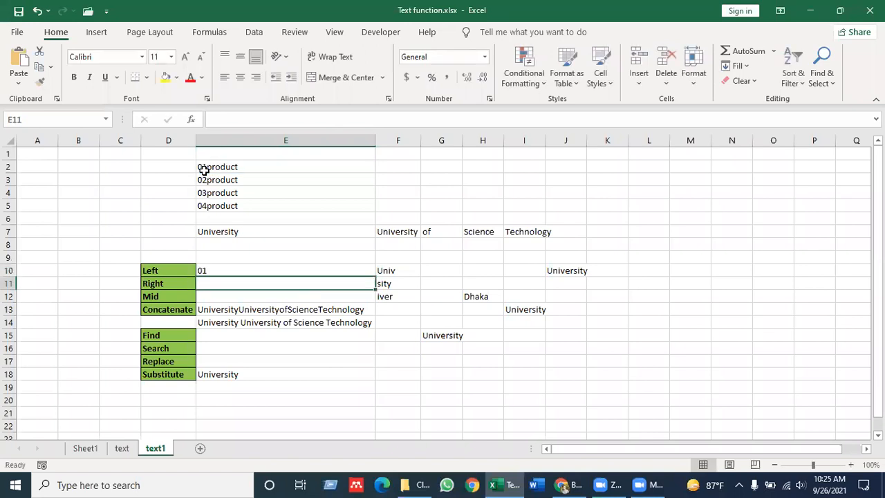
{"action": "key", "text": "Up"}
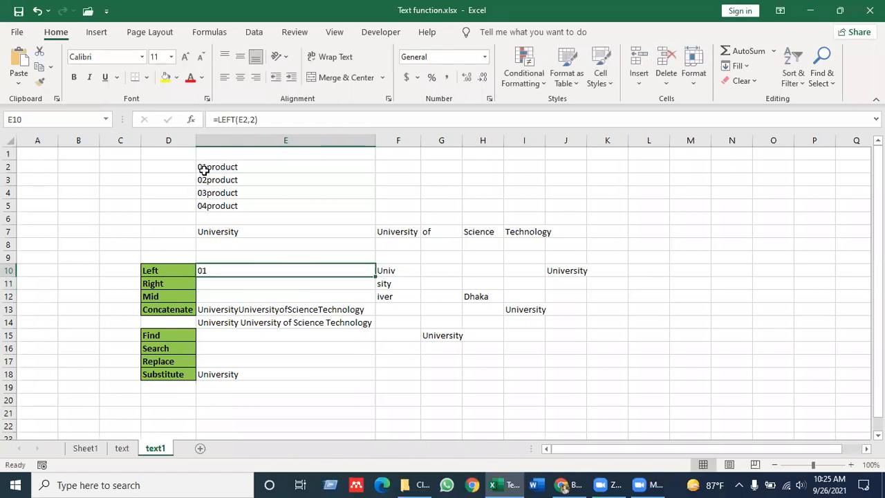
Step: Replace the formula in F10 with a LEFT formula that extracts the first 2 characters of E3
{"action": "key", "text": "Right"}
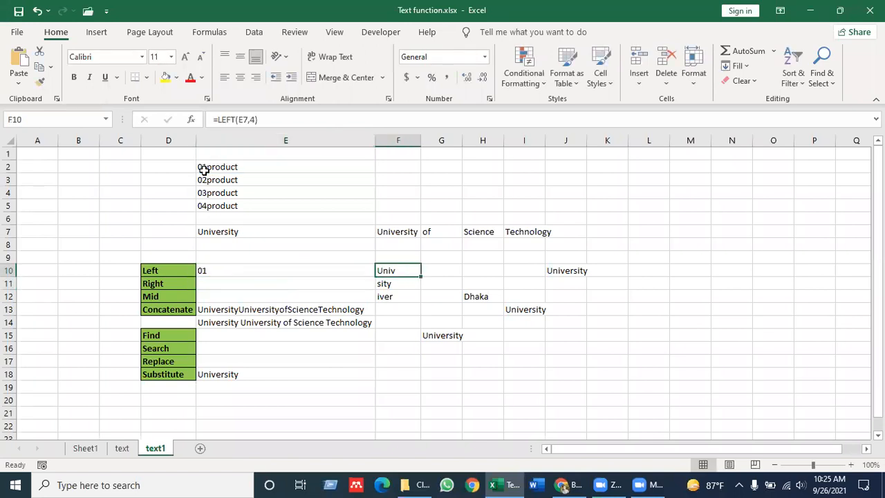
{"action": "type", "text": "=le"}
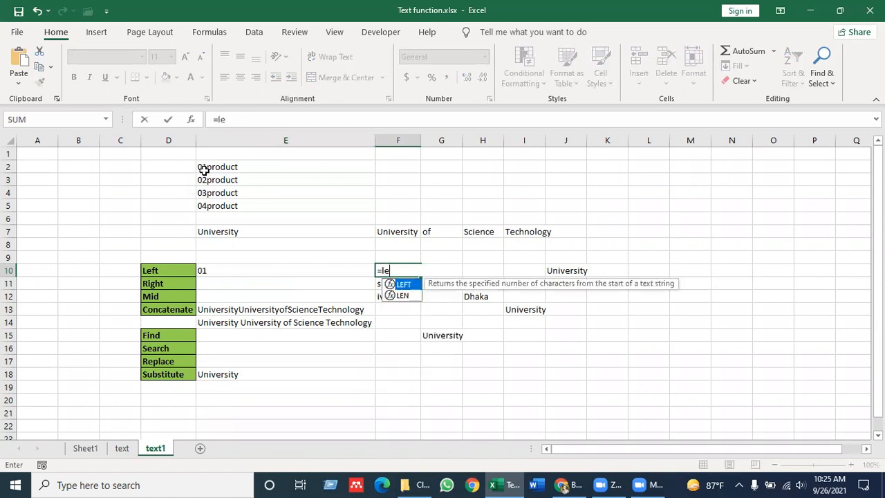
{"action": "key", "text": "Tab"}
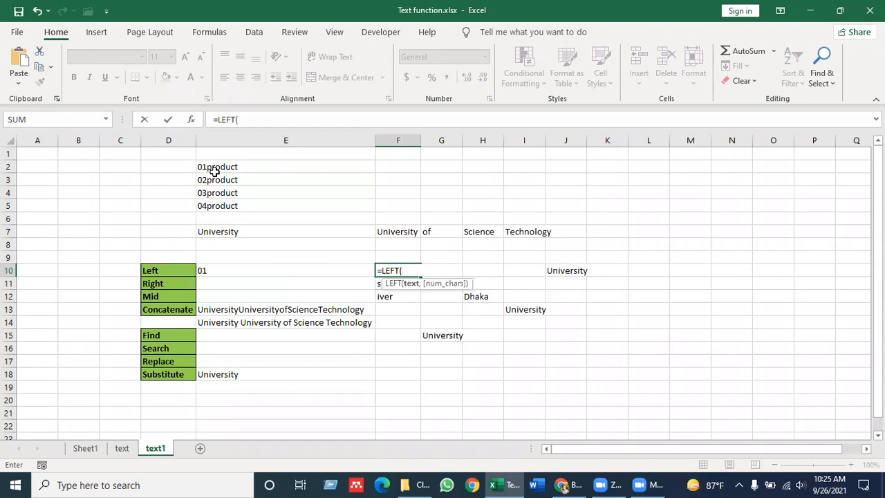
{"action": "left_click", "coordinate": [236, 180]}
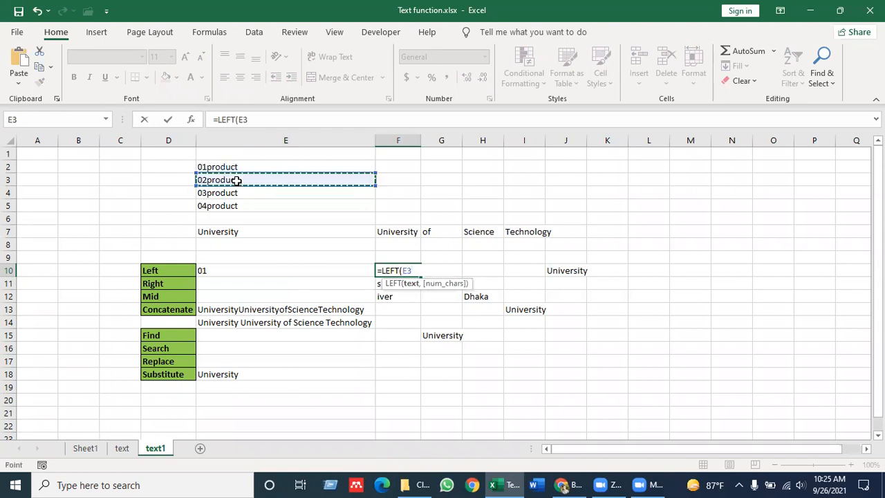
{"action": "type", "text": ",2"}
{"action": "key", "text": "Return"}
{"action": "key", "text": "Up"}
{"action": "key", "text": "Right"}
{"action": "key", "text": "Right"}
{"action": "key", "text": "Right"}
{"action": "key", "text": "Right"}
{"action": "key", "text": "Right"}
{"action": "key", "text": "Left"}
{"action": "key", "text": "Left"}
{"action": "key", "text": "Left"}
{"action": "key", "text": "Left"}
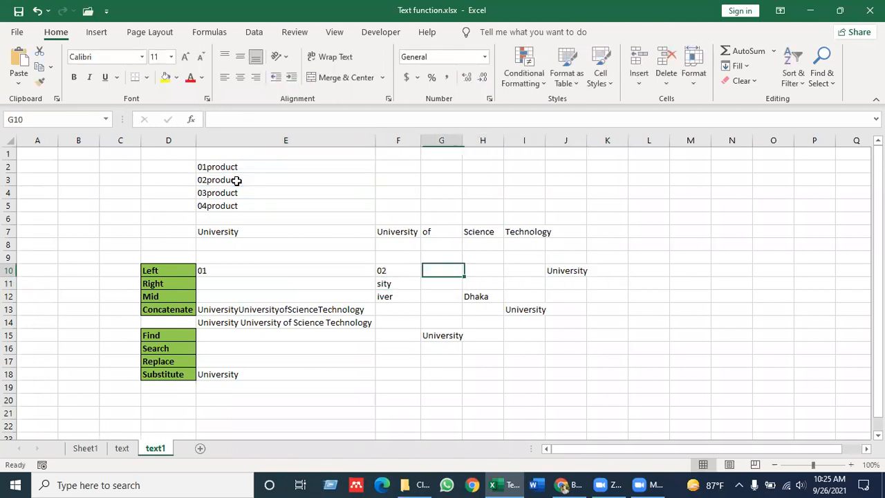
{"action": "key", "text": "Left"}
{"action": "key", "text": "Left"}
{"action": "key", "text": "Left"}
{"action": "key", "text": "Down"}
{"action": "key", "text": "Up"}
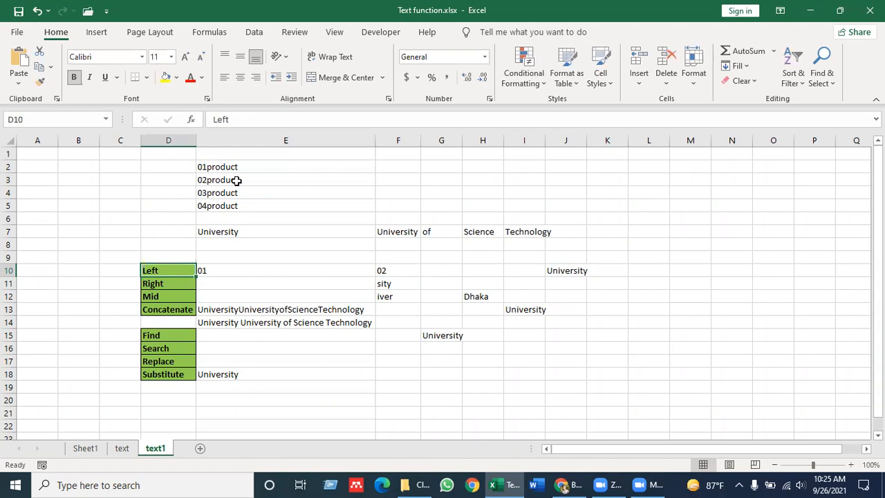
{"action": "key", "text": "Right"}
{"action": "key", "text": "Down"}
{"action": "key", "text": "Down"}
{"action": "key", "text": "Down"}
{"action": "key", "text": "Up"}
{"action": "key", "text": "Up"}
{"action": "key", "text": "Up"}
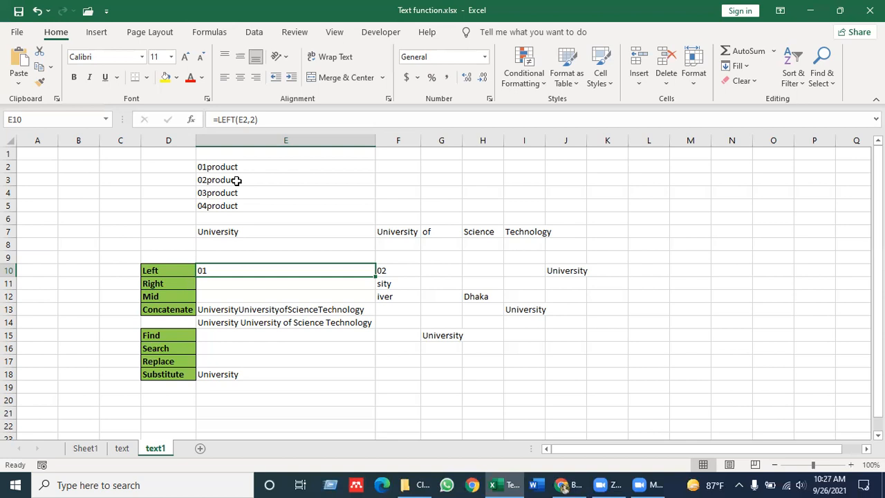
Step: Enter a RIGHT formula in E11 that extracts the last 2 characters of the word in E7, and check the source word
{"action": "key", "text": "Down"}
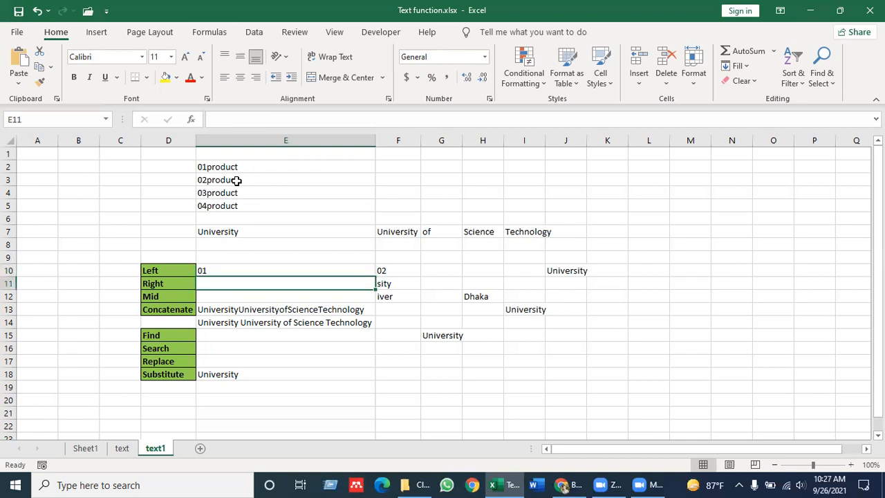
{"action": "type", "text": "="}
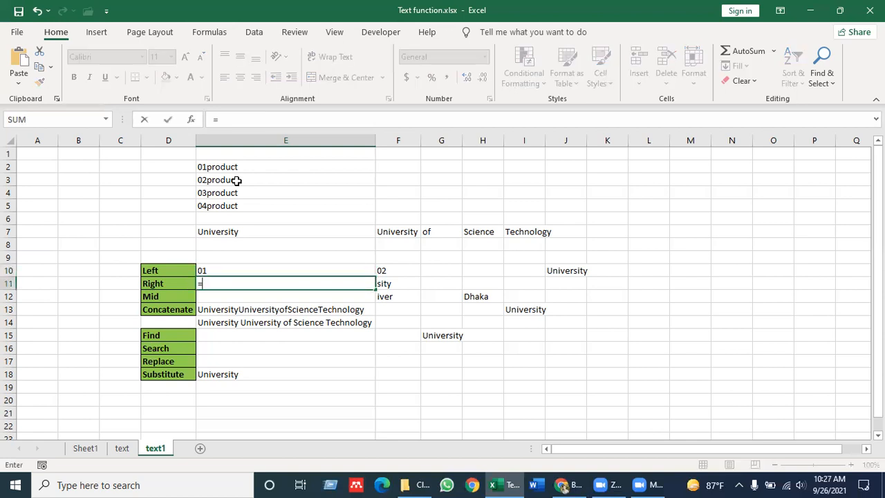
{"action": "type", "text": "ri"}
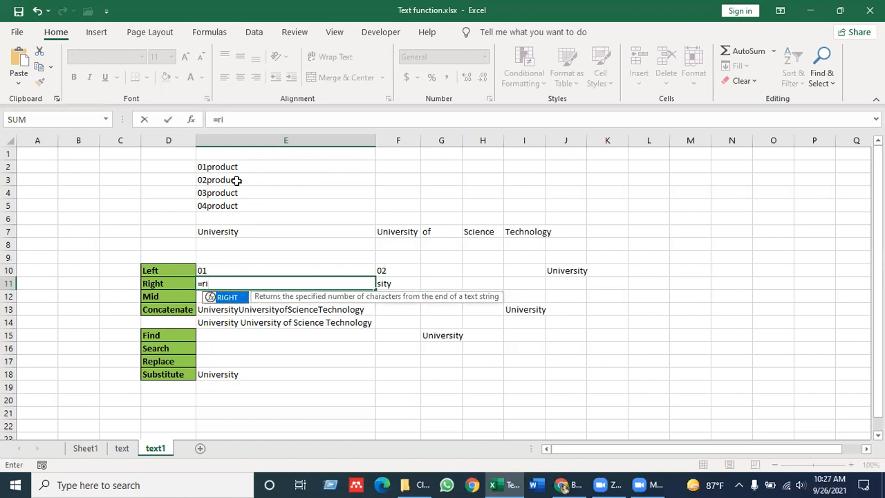
{"action": "key", "text": "Tab"}
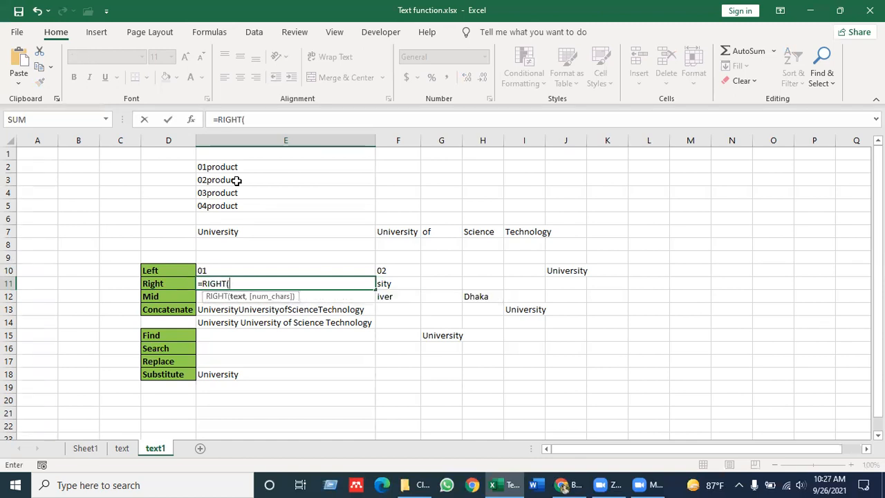
{"action": "left_click", "coordinate": [221, 235]}
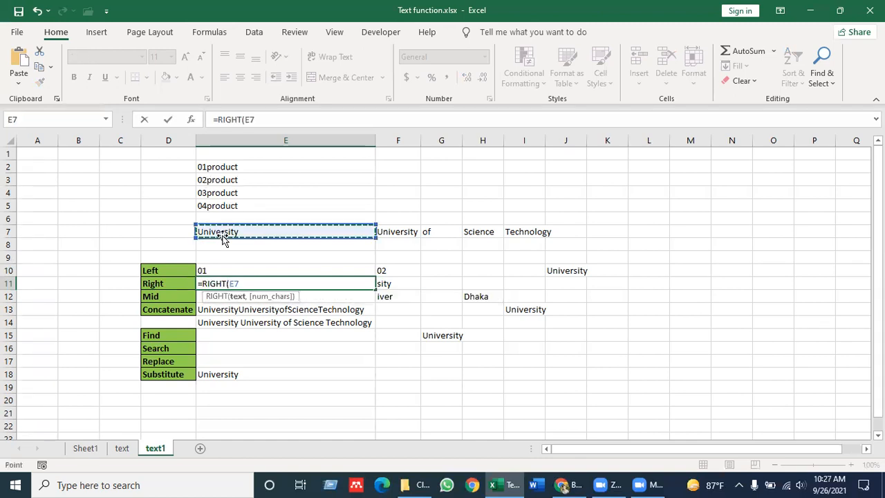
{"action": "type", "text": ","}
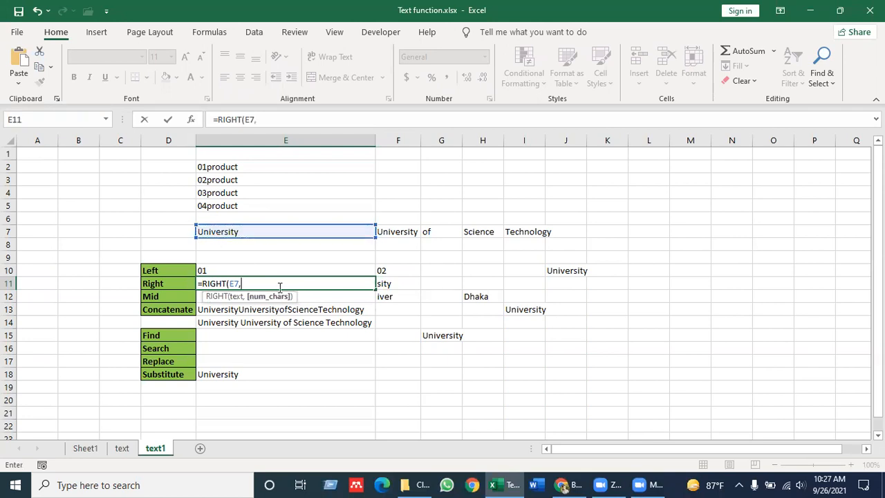
{"action": "type", "text": "2"}
{"action": "key", "text": "Return"}
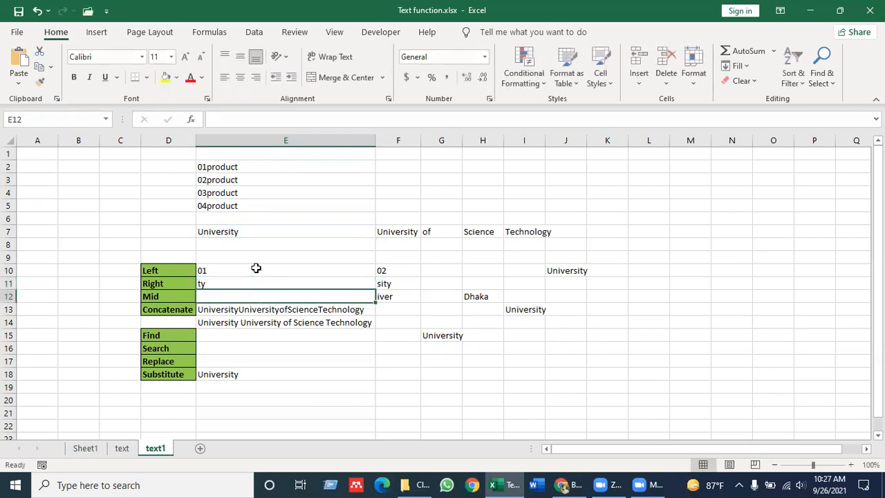
{"action": "left_click", "coordinate": [238, 232]}
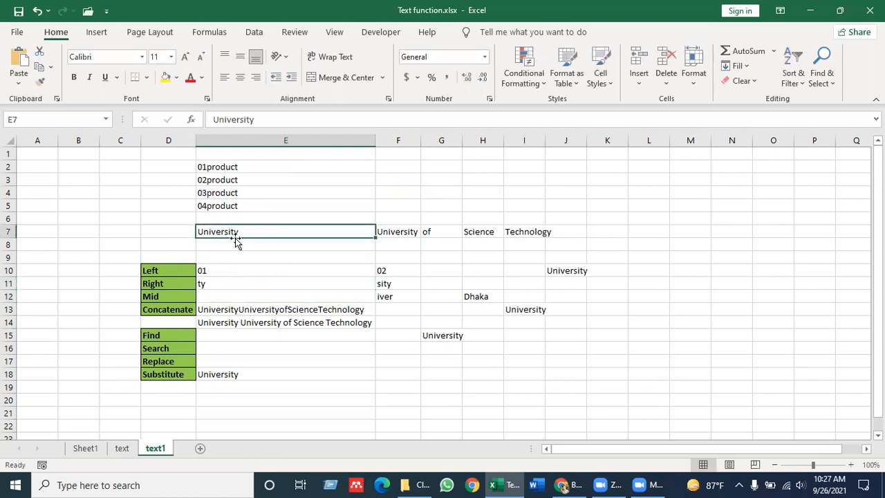
Step: Replace the formula in E11 with a RIGHT formula that extracts the last 2 characters of E2
{"action": "left_click", "coordinate": [226, 286]}
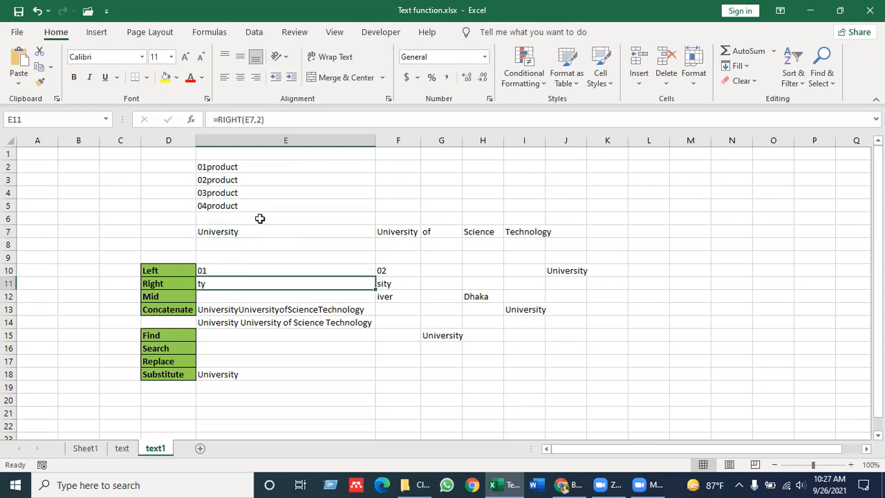
{"action": "type", "text": "="}
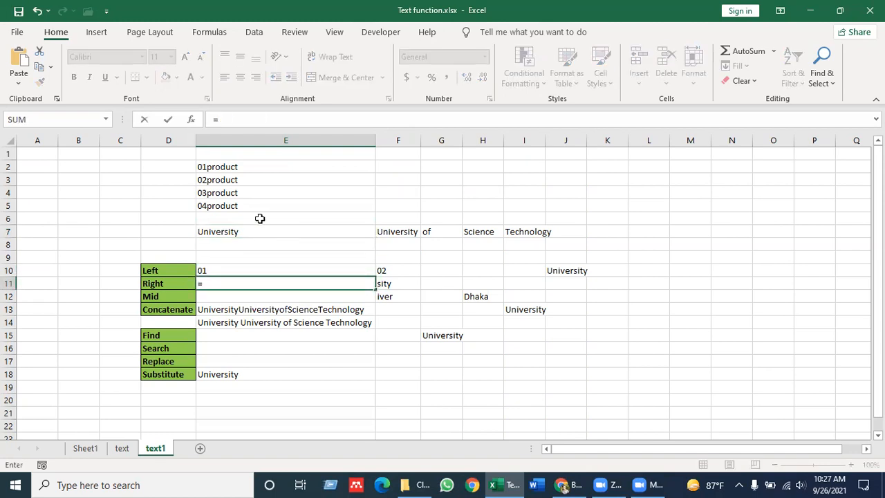
{"action": "type", "text": "ri"}
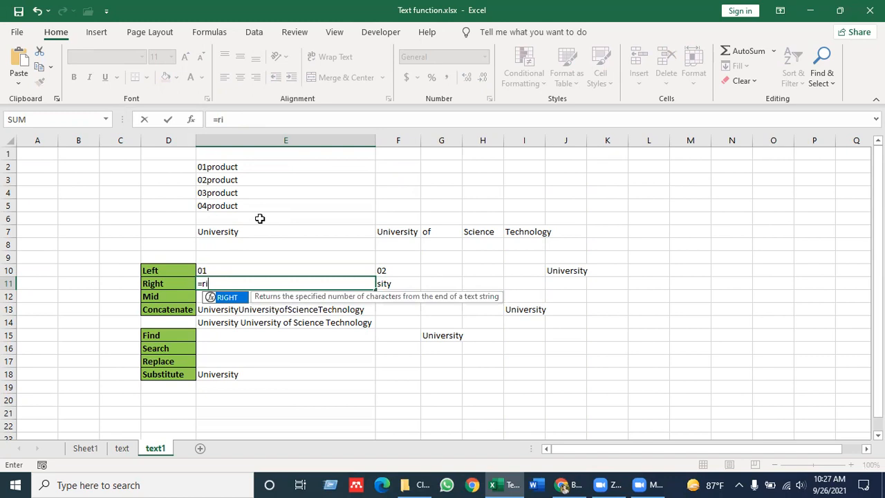
{"action": "key", "text": "Tab"}
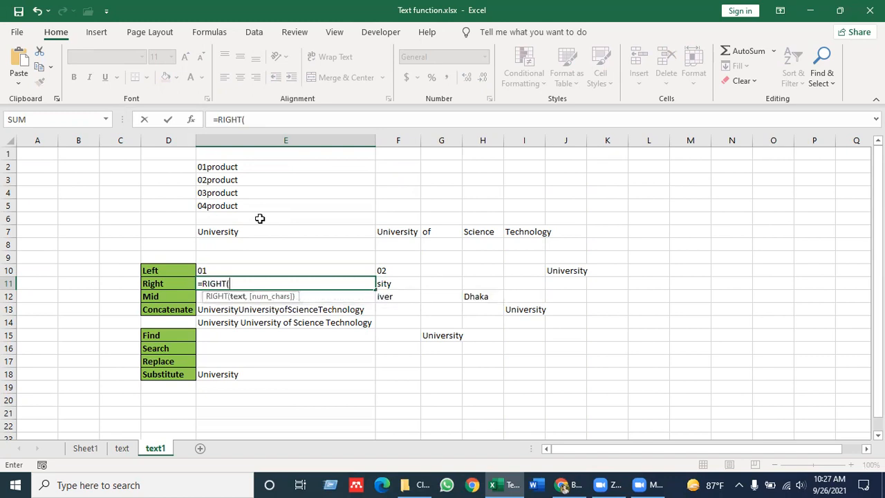
{"action": "left_click", "coordinate": [230, 171]}
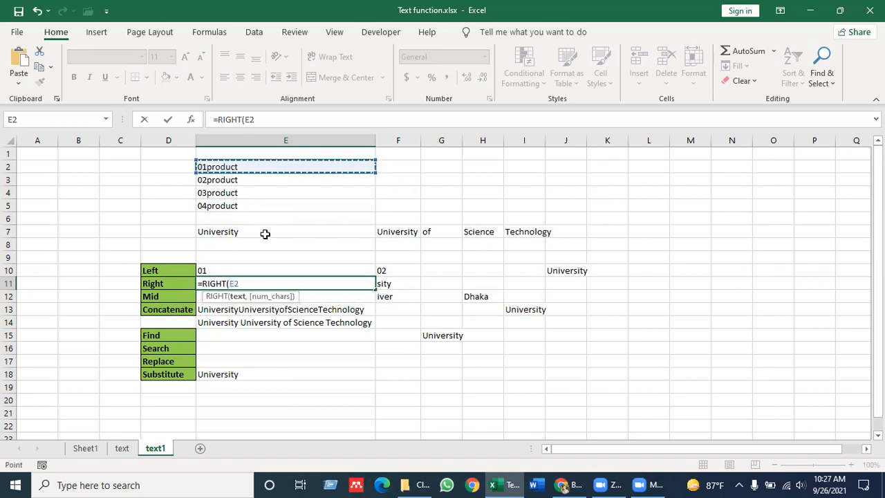
{"action": "type", "text": ","}
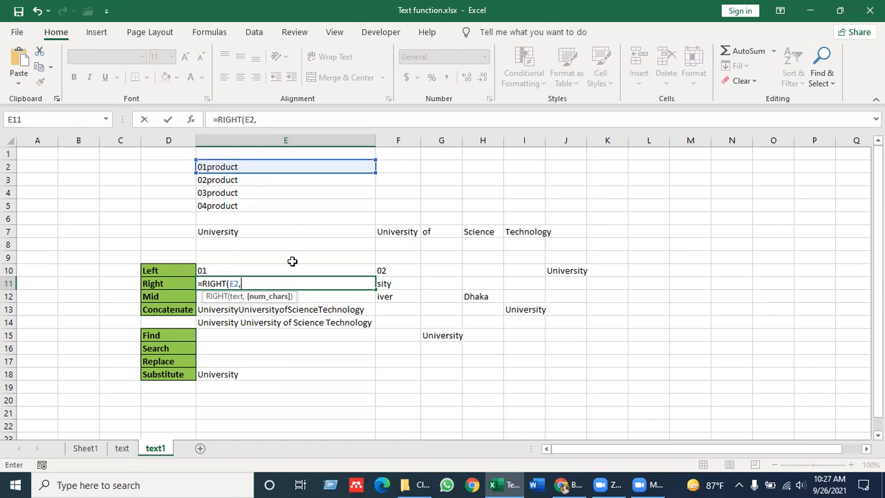
{"action": "type", "text": "2"}
{"action": "key", "text": "Return"}
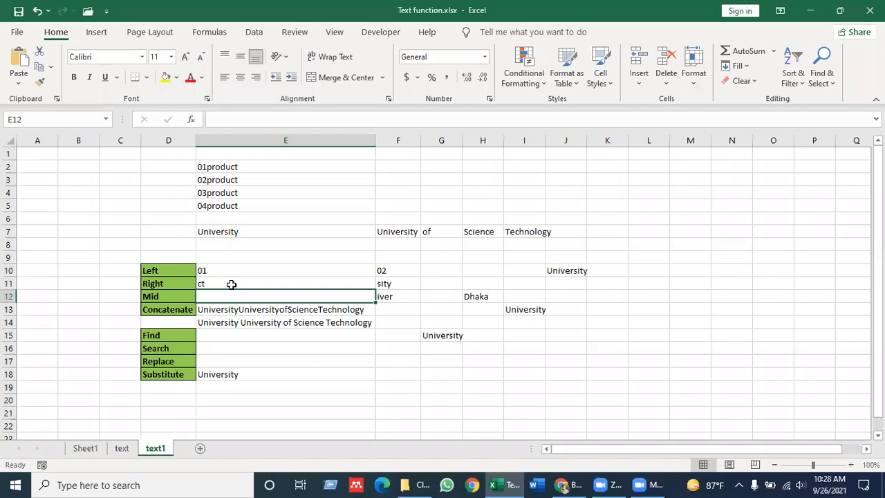
Step: Enter a MID formula in E12 that extracts 4 characters of the word in E7, starting at character 3
{"action": "left_click", "coordinate": [201, 208]}
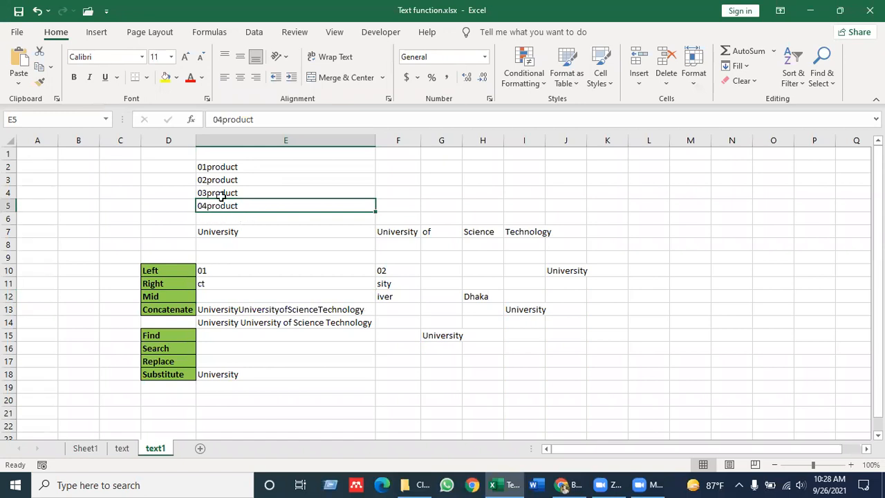
{"action": "left_click", "coordinate": [216, 295]}
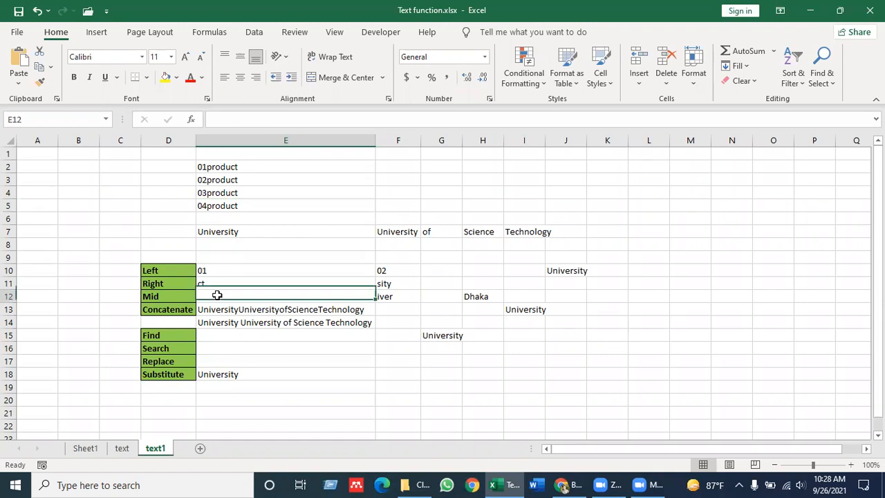
{"action": "type", "text": "=mid"}
{"action": "key", "text": "Tab"}
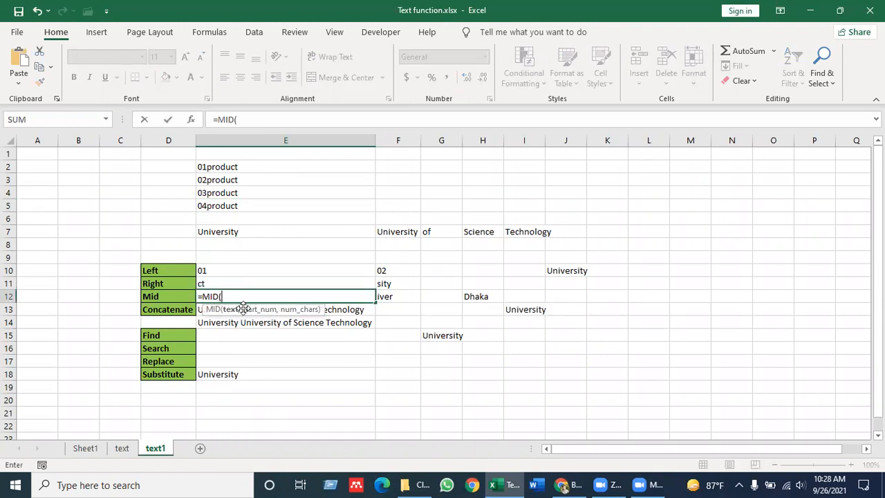
{"action": "left_click", "coordinate": [224, 234]}
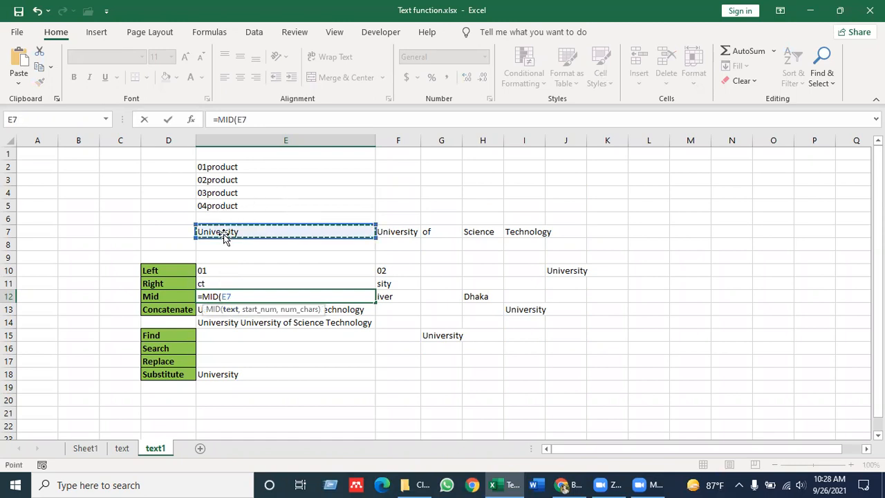
{"action": "type", "text": ","}
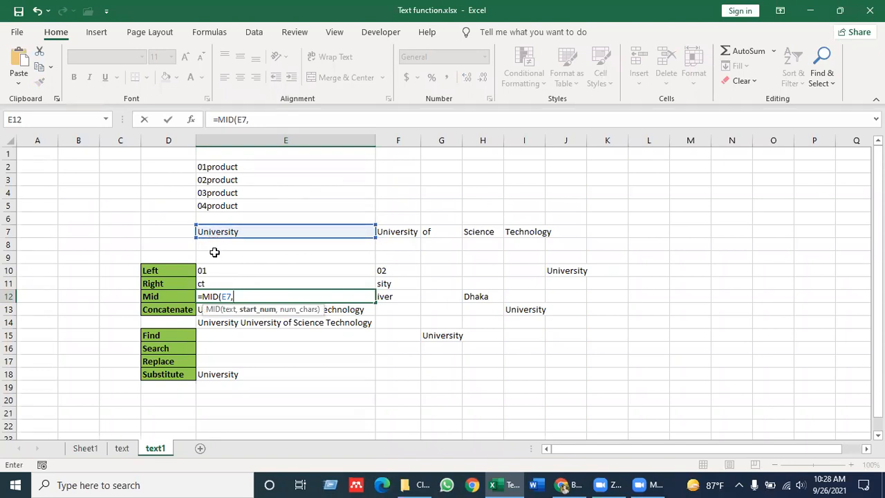
{"action": "type", "text": "3"}
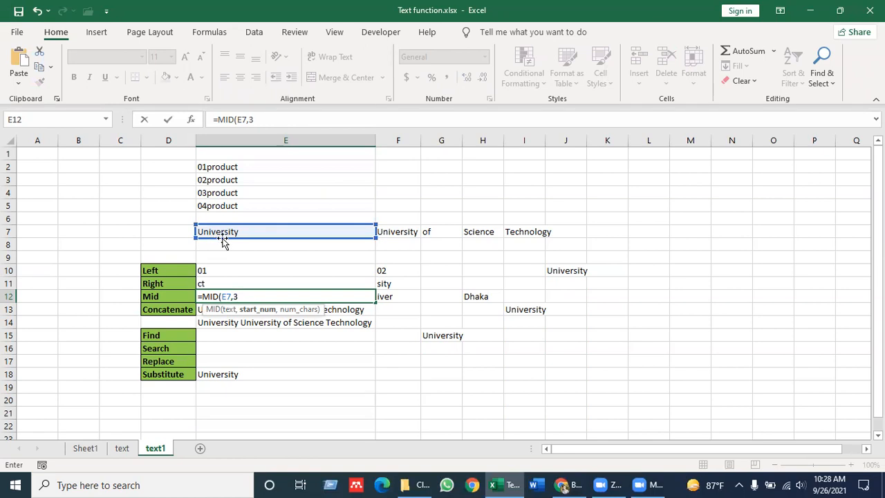
{"action": "type", "text": ",4"}
{"action": "key", "text": "Return"}
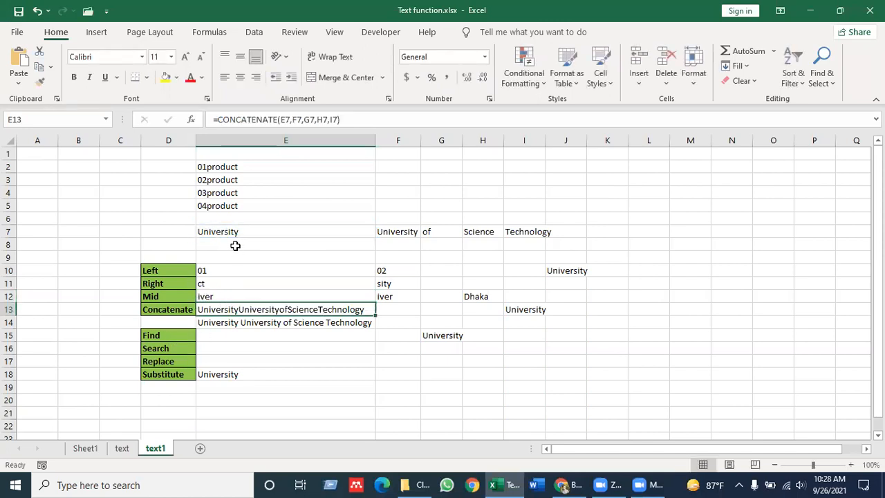
Step: Review the LEFT, RIGHT and MID formulas in E10:E12 and look over the macro recording commands
{"action": "left_click", "coordinate": [249, 294]}
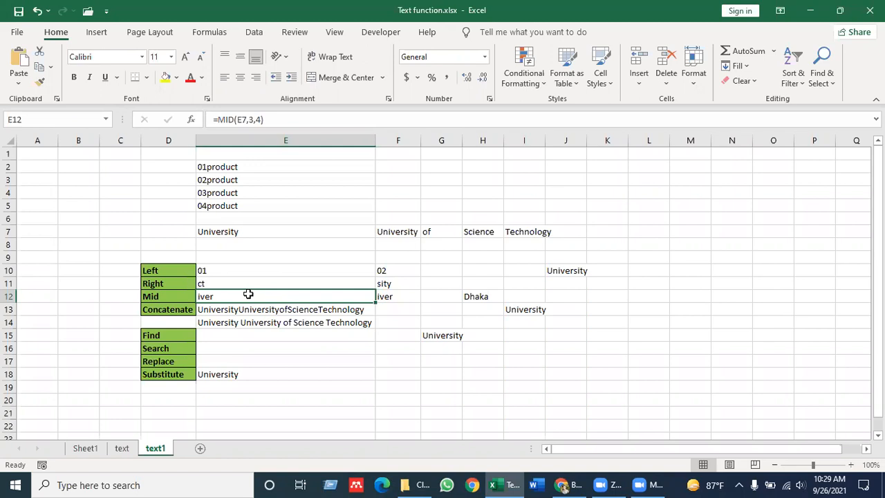
{"action": "key", "text": "Up"}
{"action": "key", "text": "Up"}
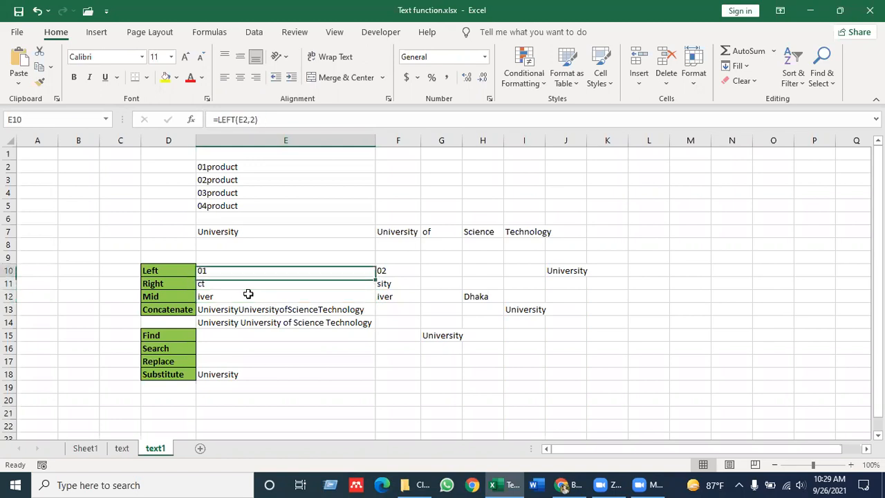
{"action": "key", "text": "Down"}
{"action": "key", "text": "Down"}
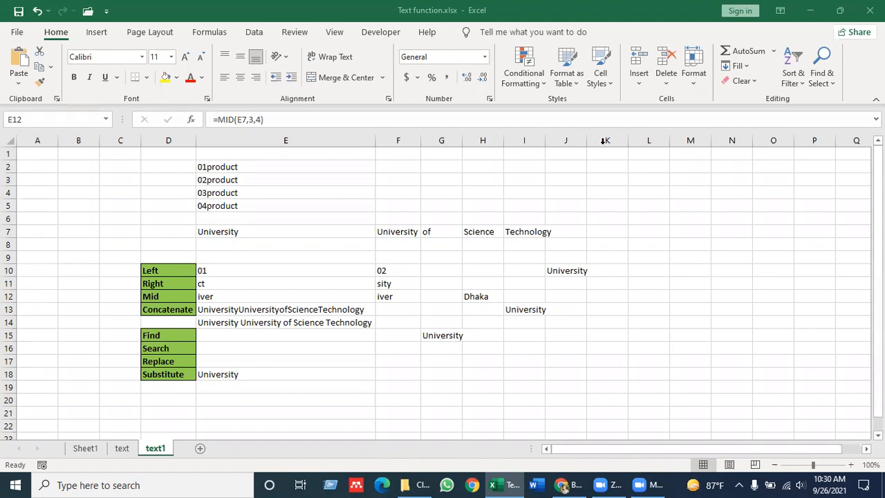
{"action": "left_click", "coordinate": [380, 33]}
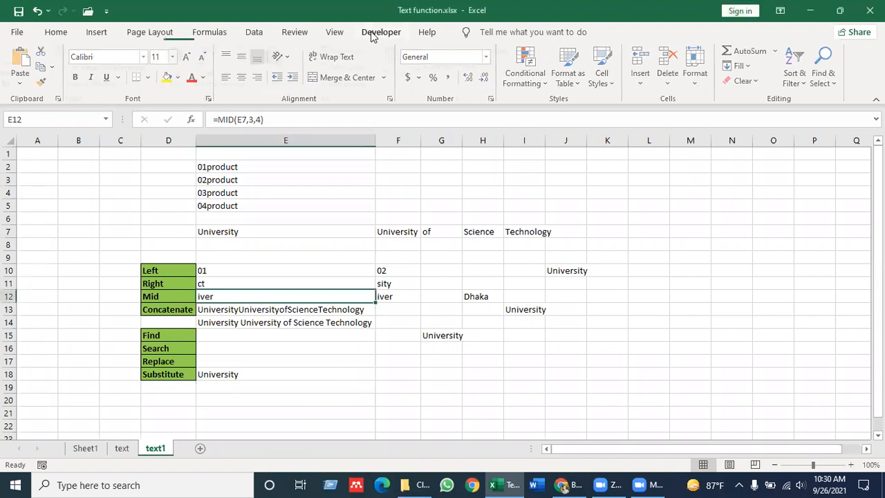
{"action": "left_click", "coordinate": [371, 35]}
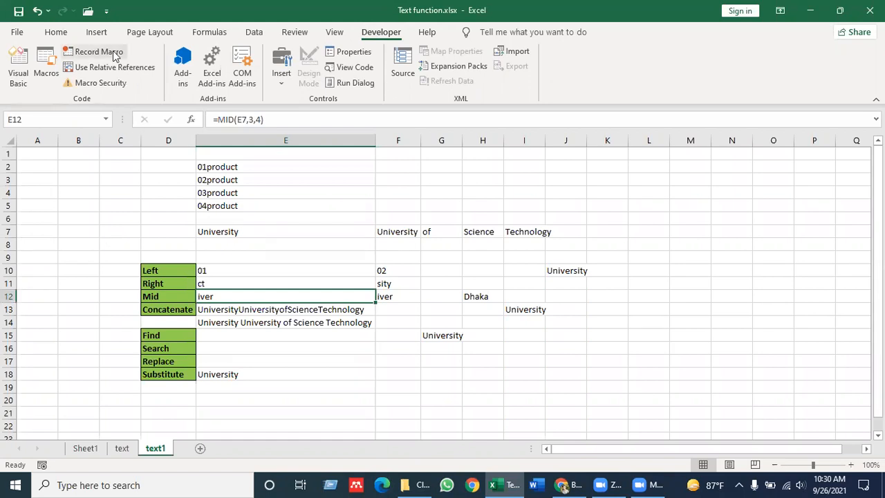
{"action": "left_click", "coordinate": [66, 34]}
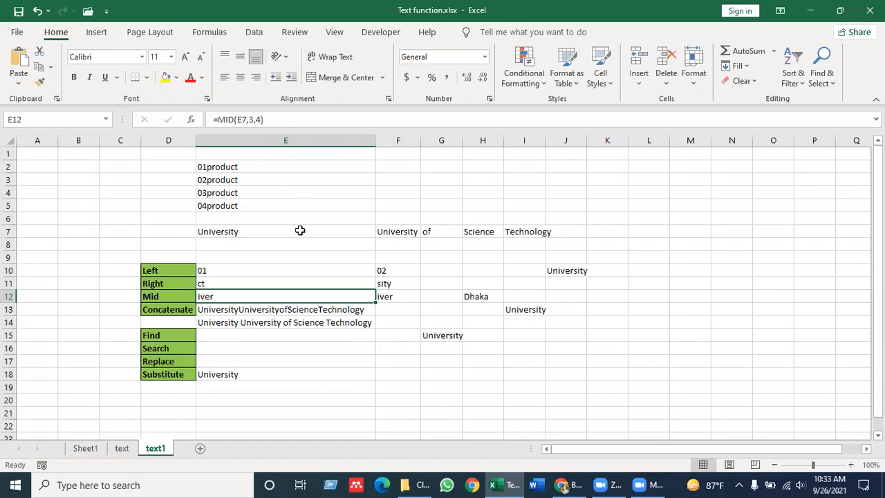
Step: Clear the existing CONCATENATE formula from E13
{"action": "left_click", "coordinate": [222, 275]}
{"action": "key", "text": "Down"}
{"action": "key", "text": "Down"}
{"action": "key", "text": "Down"}
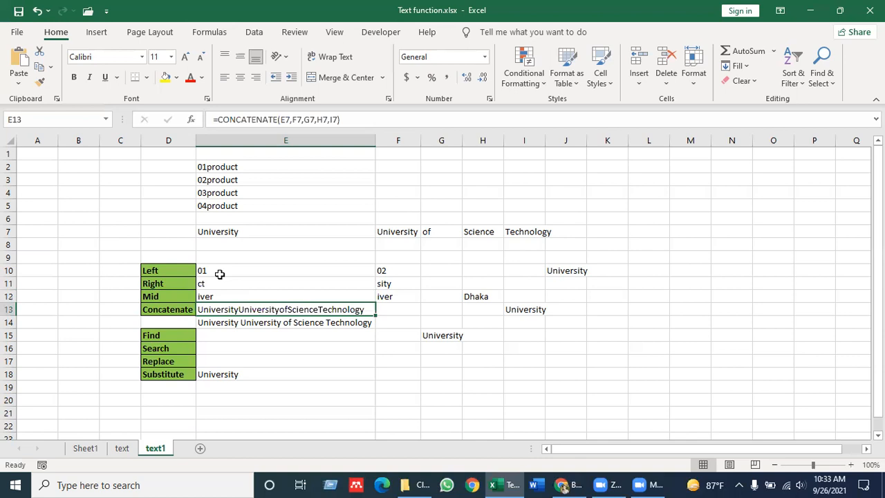
{"action": "key", "text": "Delete"}
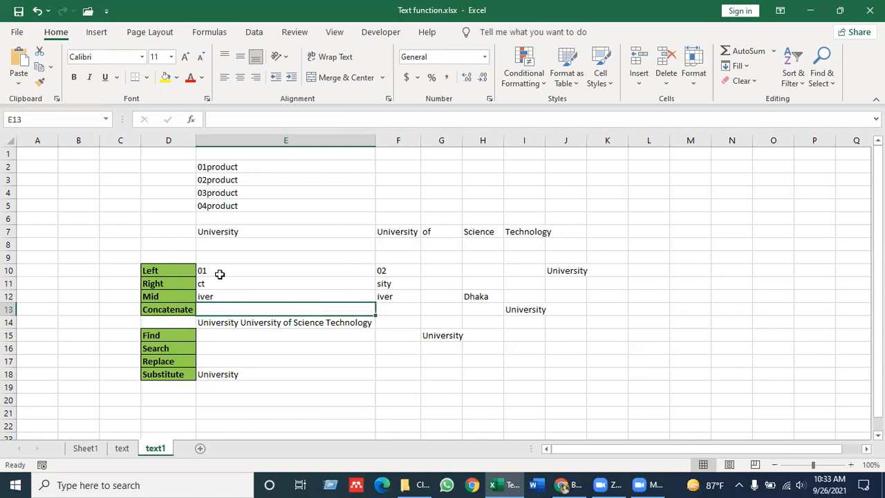
Step: Examine the product codes in E2:E5 and the word in E7 as source text for concatenation
{"action": "left_click", "coordinate": [246, 175]}
{"action": "left_click", "coordinate": [261, 193]}
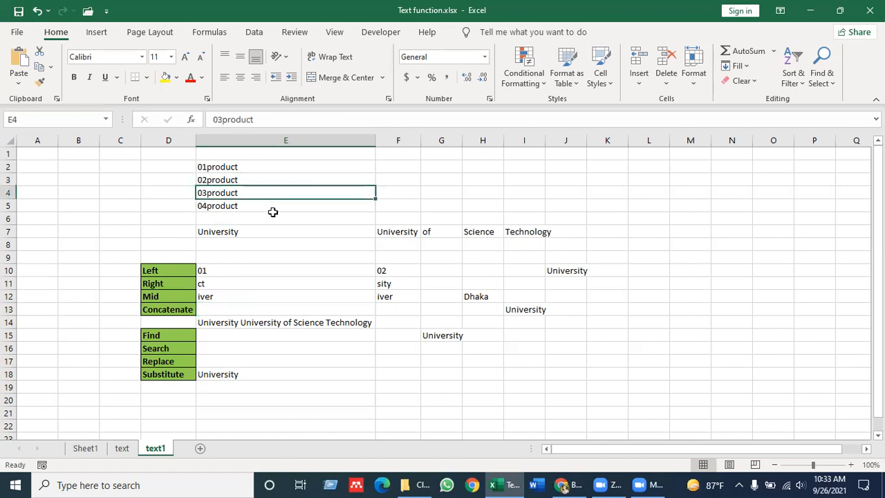
{"action": "left_click", "coordinate": [274, 215]}
{"action": "left_click", "coordinate": [350, 230]}
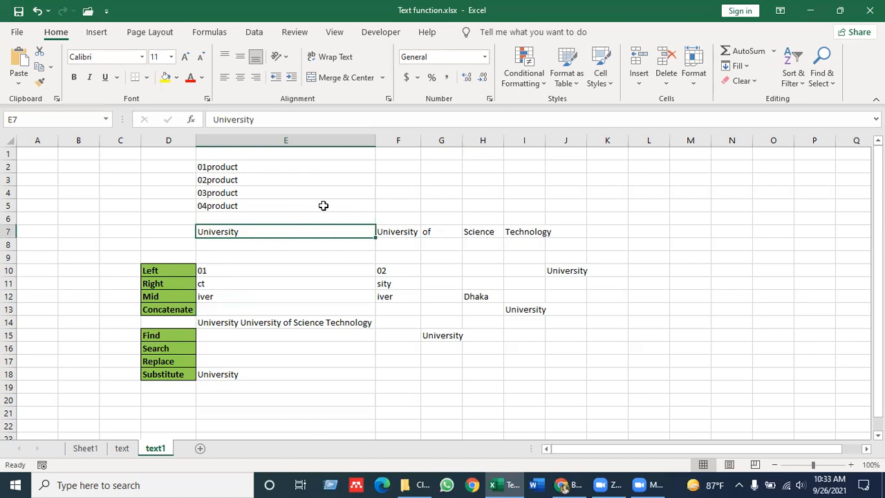
{"action": "left_click", "coordinate": [249, 167]}
{"action": "key", "text": "Down"}
{"action": "key", "text": "Down"}
{"action": "key", "text": "Down"}
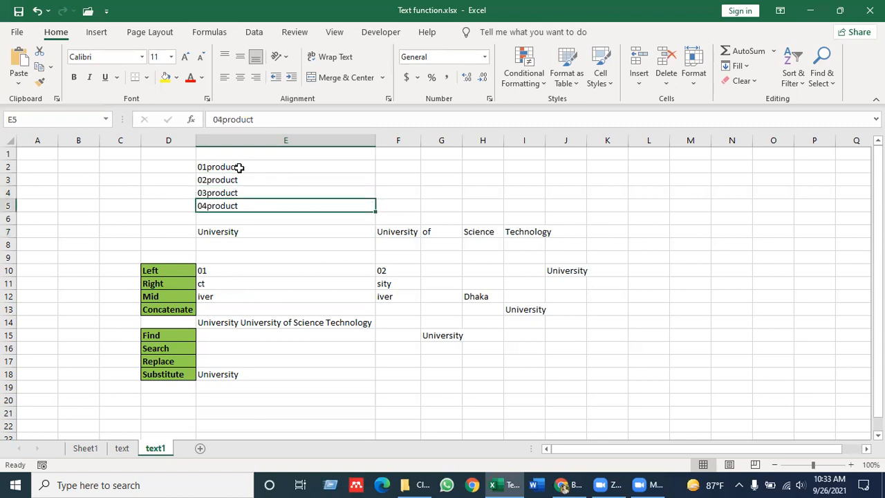
{"action": "left_click_drag", "start_coordinate": [238, 166], "coordinate": [243, 205]}
Step: Replace the word in E7 with Ahsanullah and check the words across row 7
{"action": "left_click", "coordinate": [231, 232]}
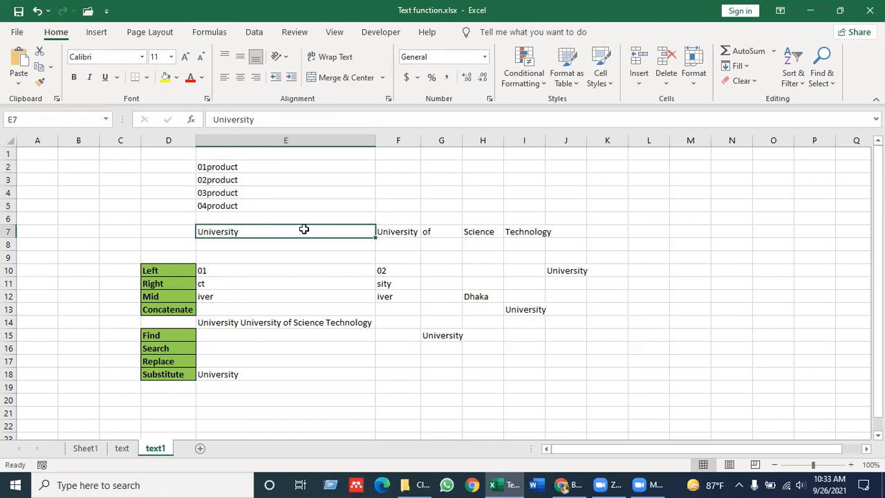
{"action": "type", "text": "Ahsanullah"}
{"action": "key", "text": "Up"}
{"action": "key", "text": "Down"}
{"action": "key", "text": "Right"}
{"action": "key", "text": "Right"}
{"action": "key", "text": "Right"}
{"action": "key", "text": "Right"}
{"action": "key", "text": "Right"}
{"action": "key", "text": "Left"}
{"action": "key", "text": "Left"}
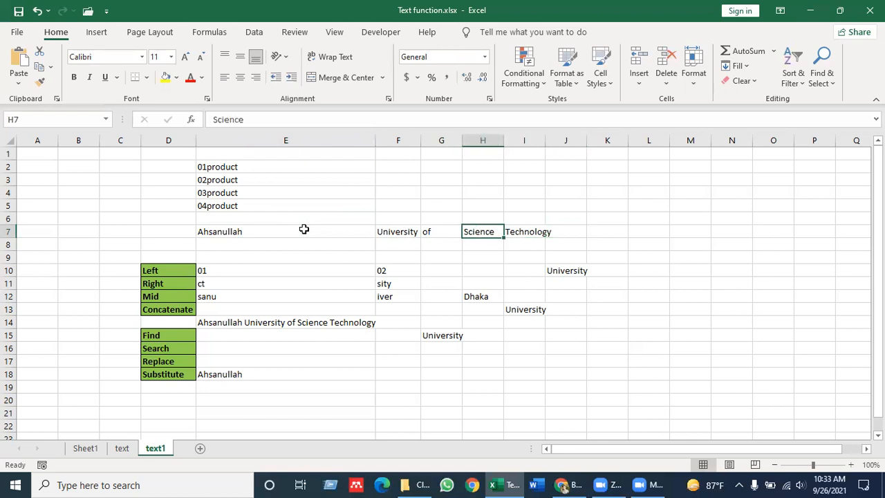
{"action": "key", "text": "Left"}
{"action": "key", "text": "Left"}
{"action": "key", "text": "Left"}
{"action": "key", "text": "Right"}
{"action": "key", "text": "Left"}
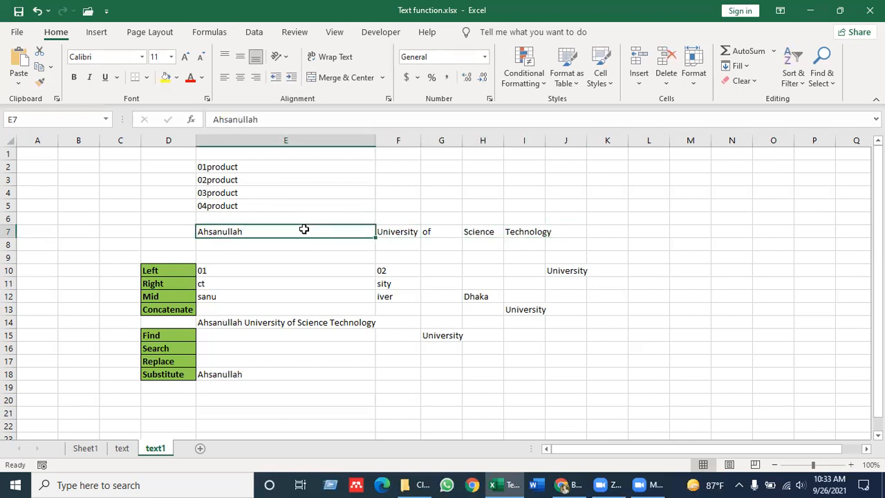
Step: Widen column I to fit the word Technology in I7
{"action": "key", "text": "Right"}
{"action": "key", "text": "Right"}
{"action": "key", "text": "Right"}
{"action": "key", "text": "Right"}
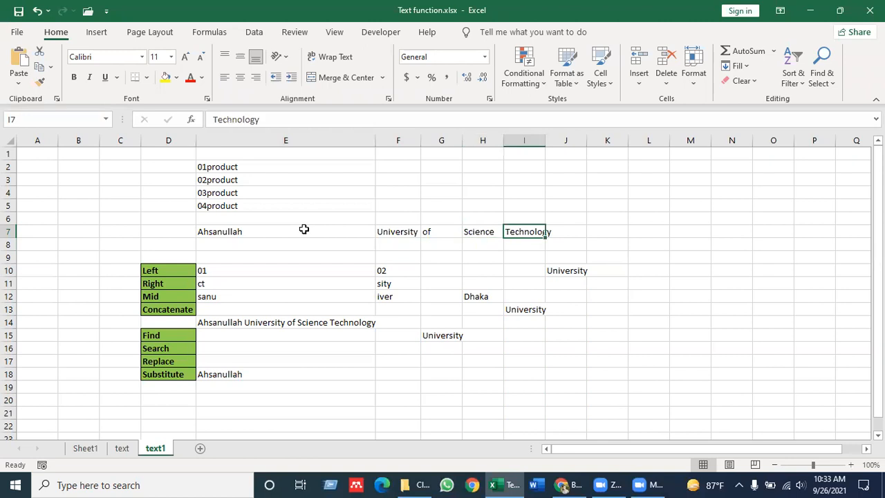
{"action": "double_click", "coordinate": [546, 143]}
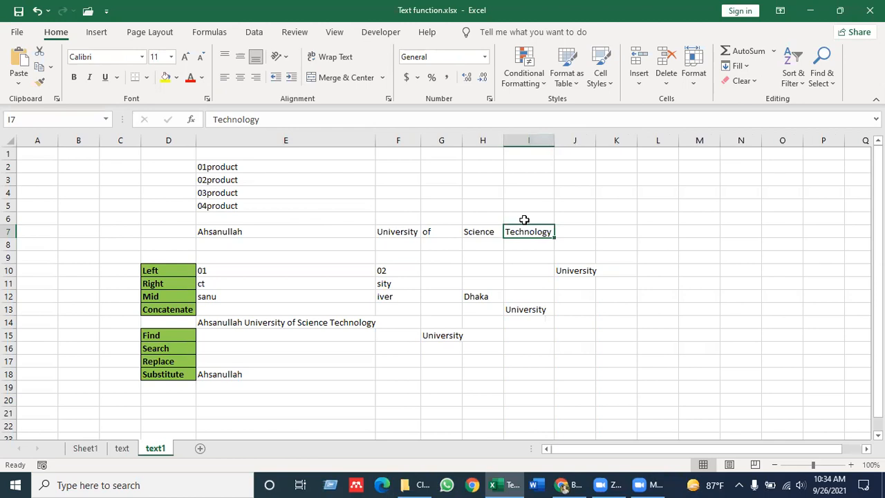
Step: Replace the product code in E3 with "price 120tk"
{"action": "left_click", "coordinate": [268, 306]}
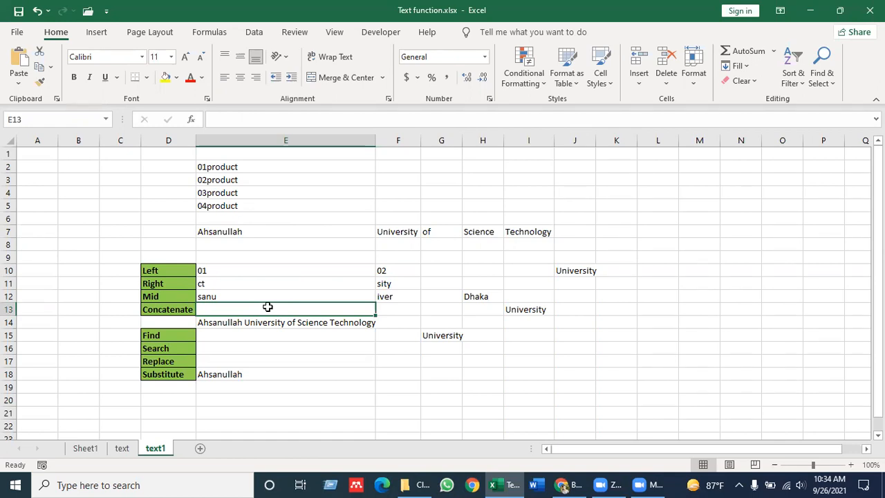
{"action": "left_click", "coordinate": [271, 180]}
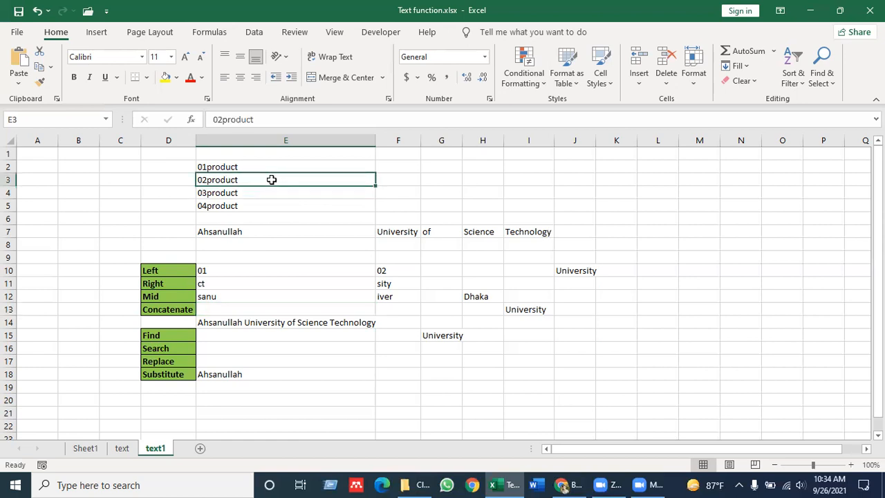
{"action": "type", "text": "pri"}
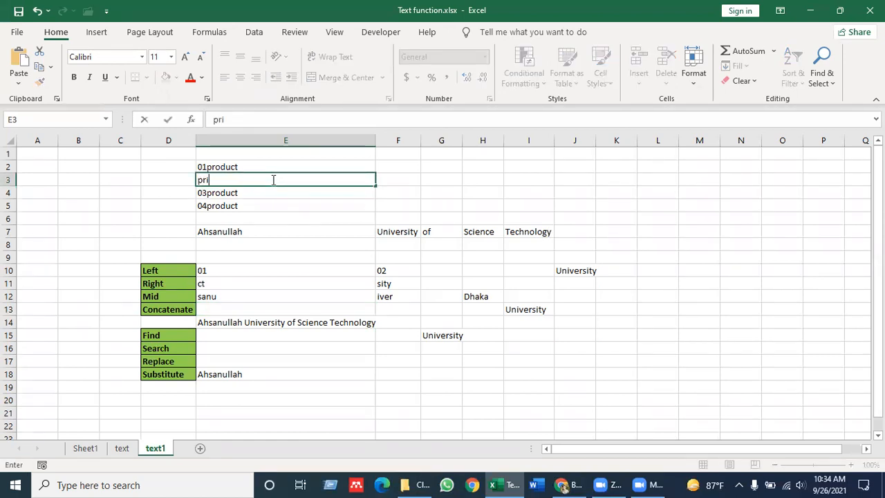
{"action": "type", "text": "ce 120tk"}
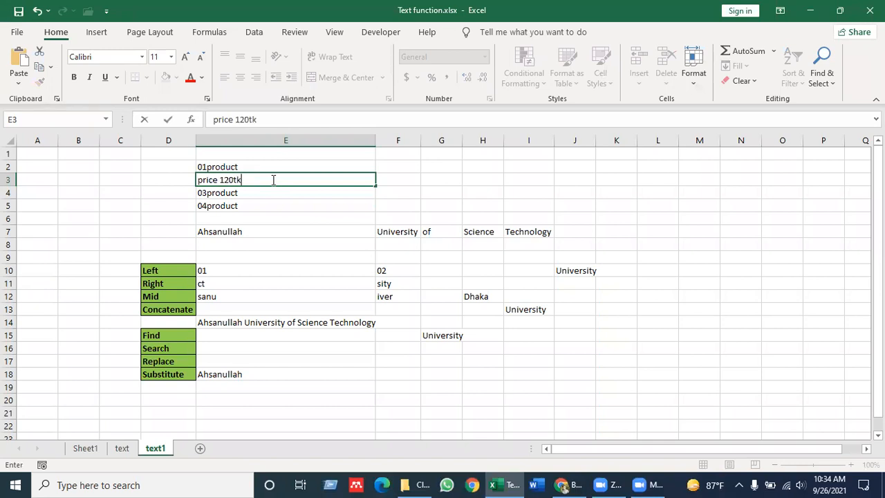
{"action": "key", "text": "Return"}
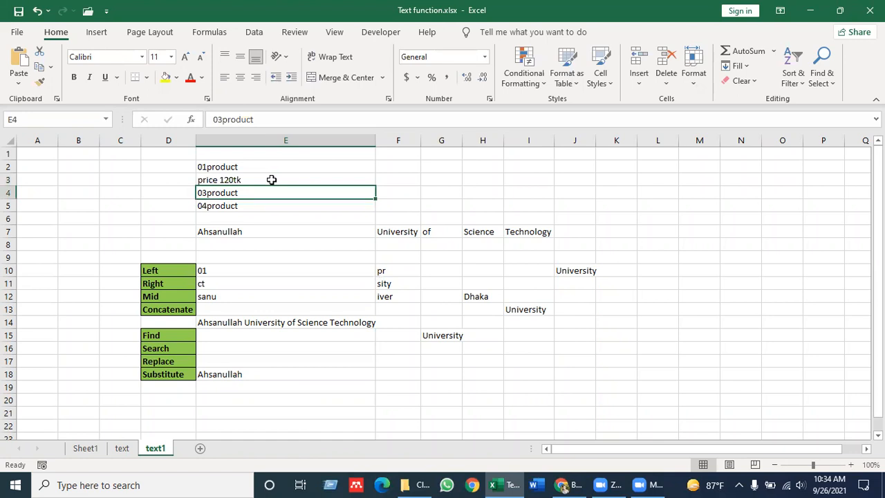
Step: Replace the product code in E4 with "quantity200" and clear E5
{"action": "type", "text": "q"}
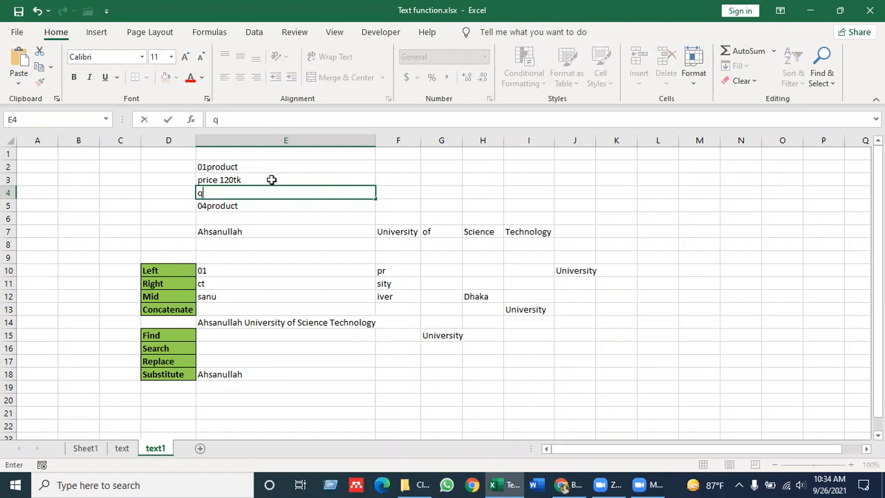
{"action": "type", "text": "uantity200"}
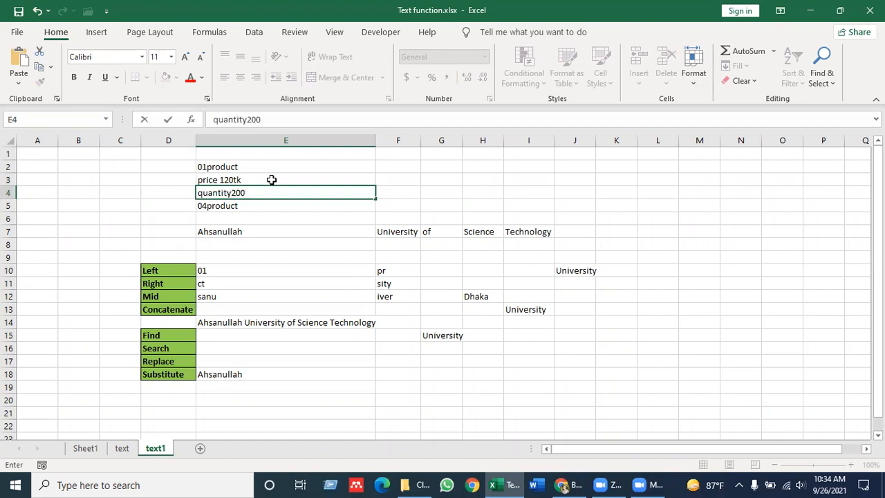
{"action": "key", "text": "Return"}
{"action": "key", "text": "Delete"}
Step: Replace the product code in E2 with "Mouse"
{"action": "key", "text": "Up"}
{"action": "key", "text": "Up"}
{"action": "key", "text": "Up"}
{"action": "key", "text": "Down"}
{"action": "key", "text": "Up"}
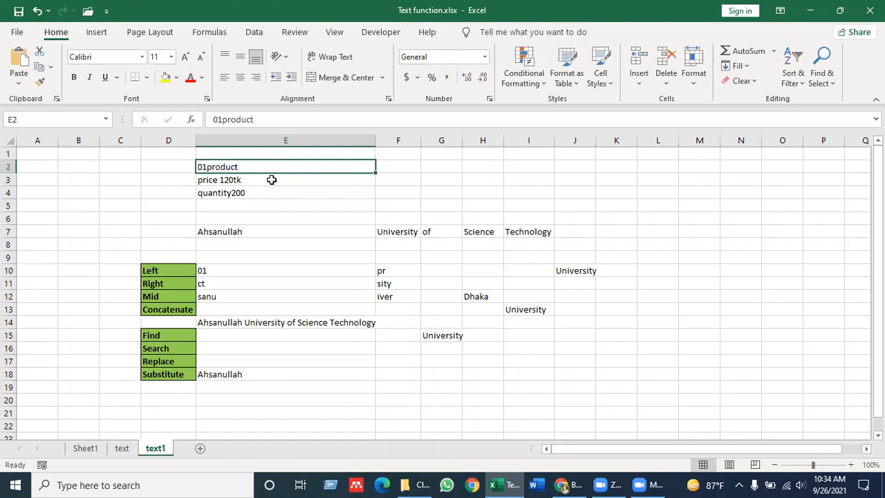
{"action": "type", "text": "Mouse"}
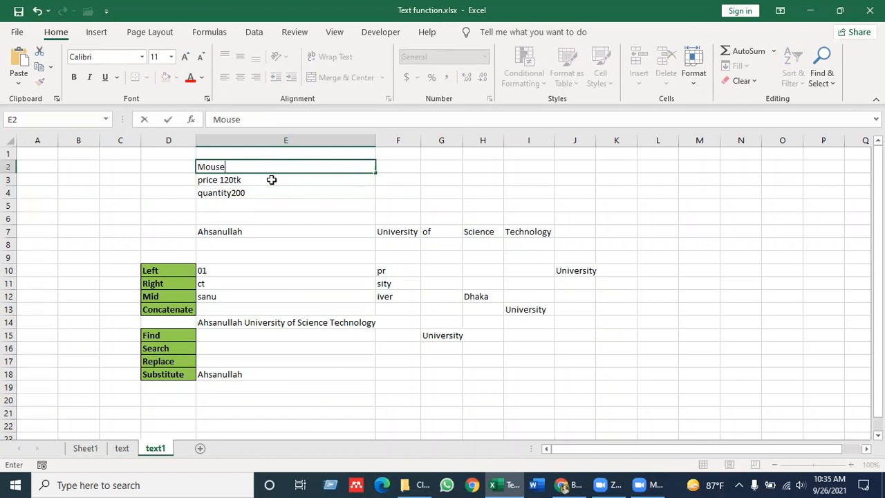
{"action": "key", "text": "Return"}
{"action": "key", "text": "Down"}
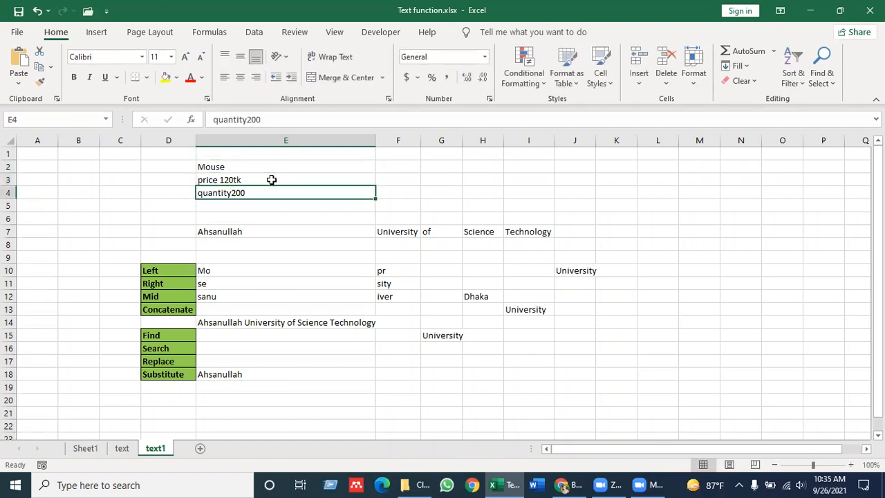
{"action": "key", "text": "Up"}
{"action": "key", "text": "Up"}
{"action": "key", "text": "Down"}
{"action": "key", "text": "Down"}
{"action": "key", "text": "Down"}
{"action": "key", "text": "Left"}
{"action": "key", "text": "Right"}
{"action": "key", "text": "Right"}
{"action": "key", "text": "Right"}
{"action": "key", "text": "Right"}
{"action": "key", "text": "Right"}
{"action": "key", "text": "Right"}
{"action": "key", "text": "Left"}
{"action": "key", "text": "Left"}
{"action": "key", "text": "Left"}
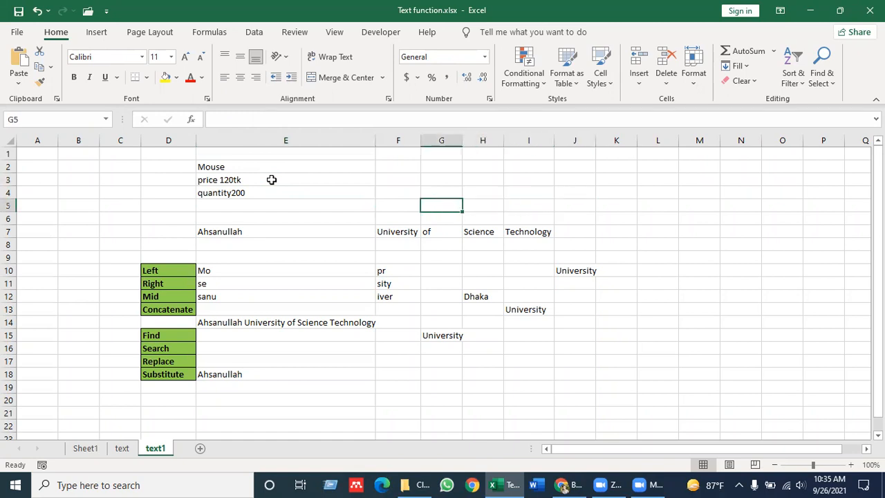
{"action": "key", "text": "Left"}
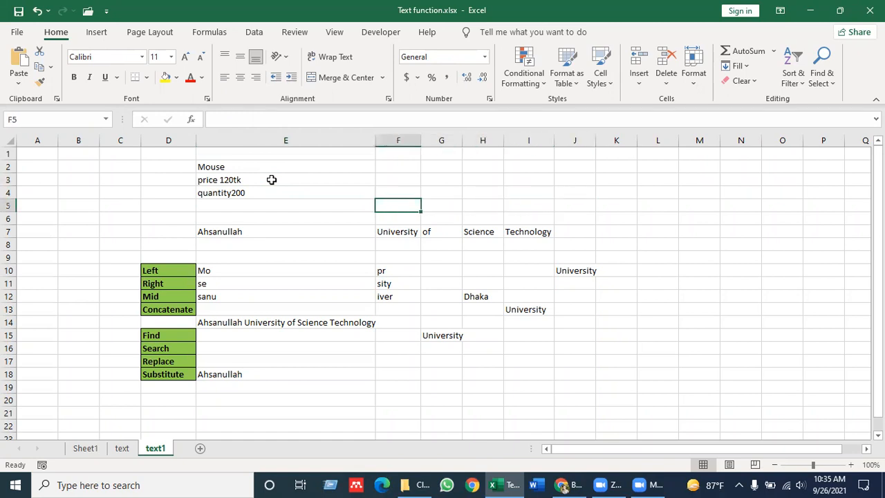
Step: Enter a person's full name across F5, G5 and H5, with one name part in each cell
{"action": "type", "text": "Rahaman"}
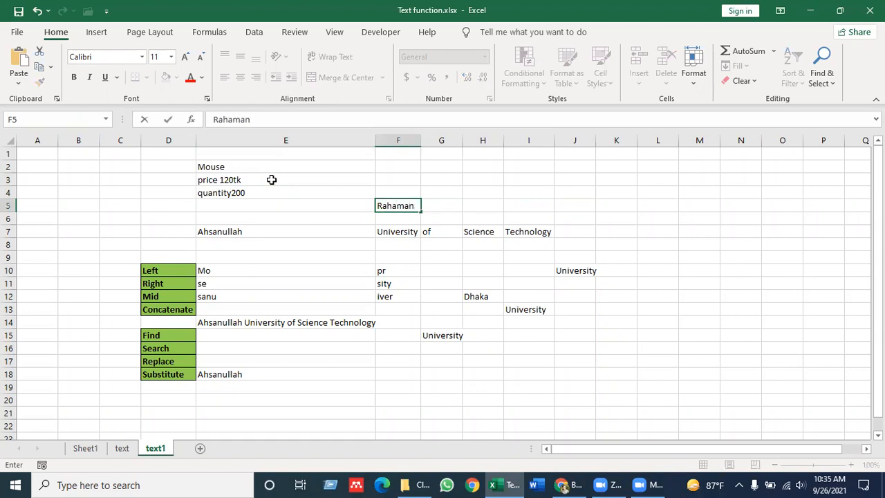
{"action": "key", "text": "Right"}
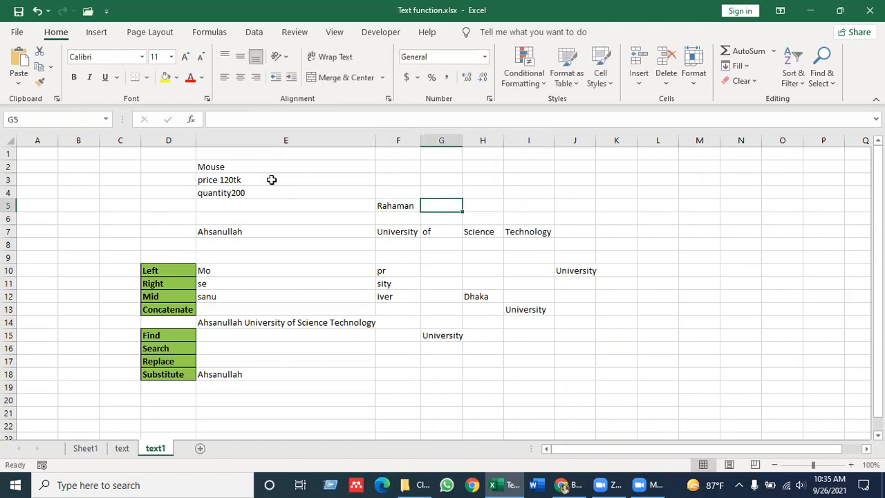
{"action": "type", "text": "ali"}
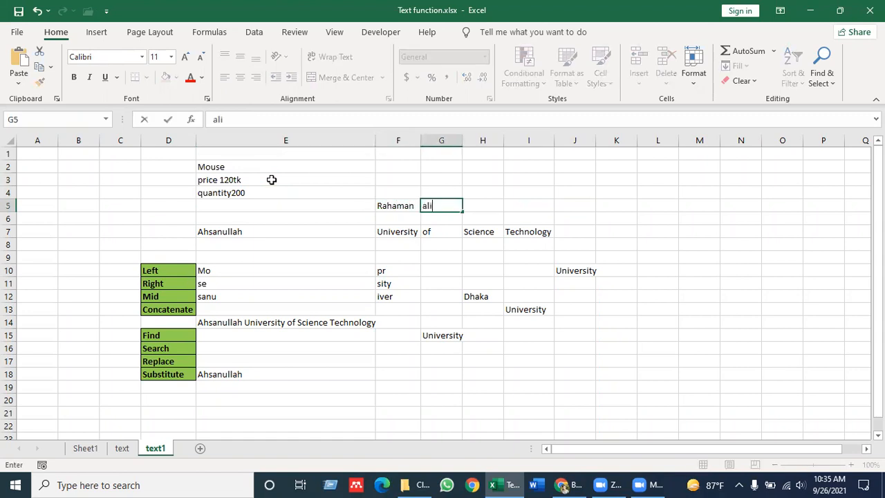
{"action": "key", "text": "Right"}
{"action": "type", "text": "Khan"}
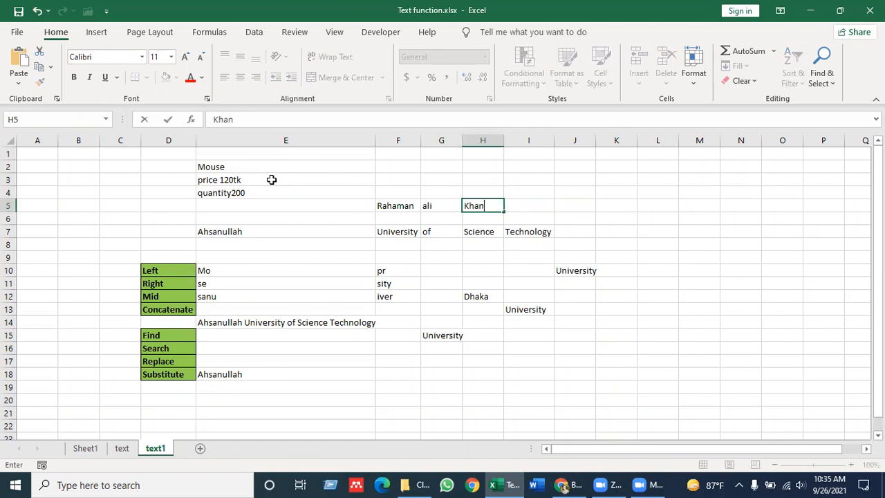
{"action": "key", "text": "Right"}
Step: Re-enter the middle name in G5 with a capital first letter
{"action": "key", "text": "Left"}
{"action": "key", "text": "Left"}
{"action": "key", "text": "Left"}
{"action": "key", "text": "Right"}
{"action": "key", "text": "Right"}
{"action": "key", "text": "Right"}
{"action": "key", "text": "Left"}
{"action": "key", "text": "Left"}
{"action": "type", "text": "Ali"}
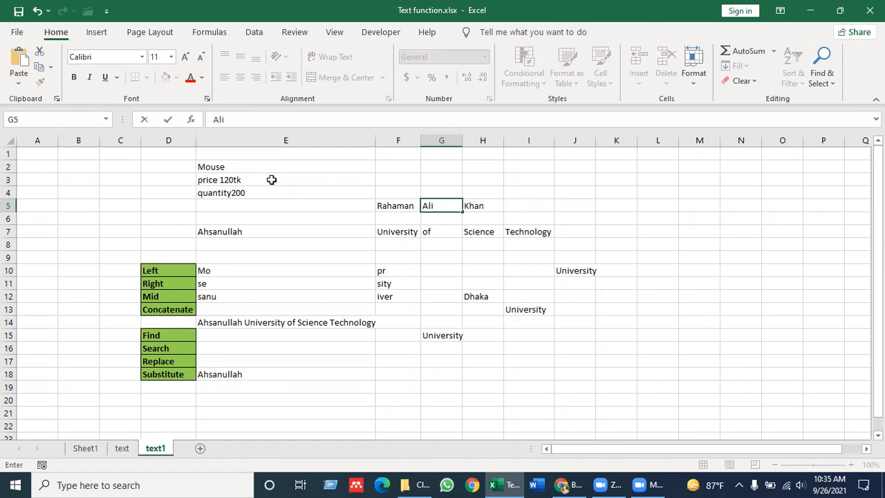
{"action": "key", "text": "Return"}
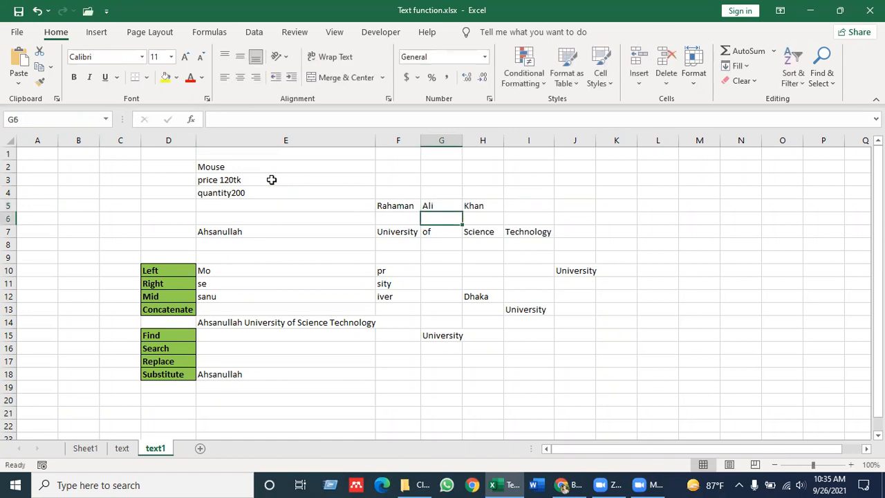
Step: Enter a CONCATENATE formula in E13 that joins E2, E3 and E4 without separators
{"action": "key", "text": "Down"}
{"action": "key", "text": "Down"}
{"action": "key", "text": "Down"}
{"action": "key", "text": "Down"}
{"action": "key", "text": "Down"}
{"action": "key", "text": "Down"}
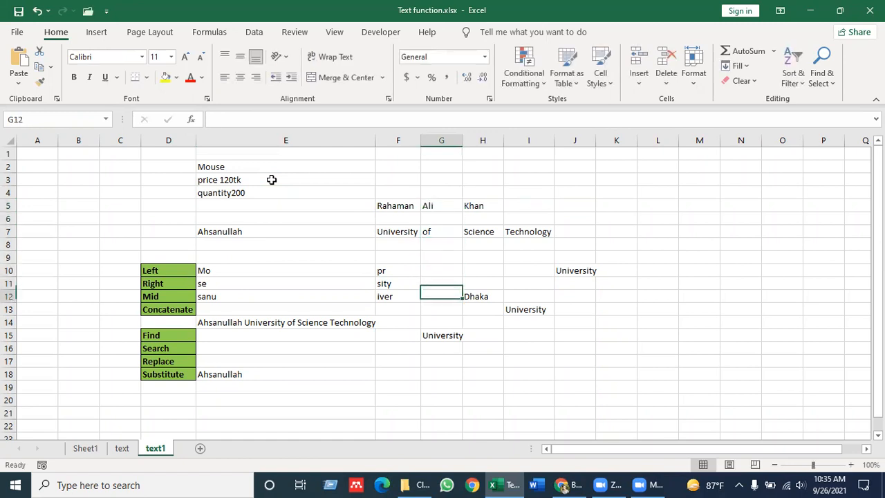
{"action": "key", "text": "Down"}
{"action": "key", "text": "Left"}
{"action": "key", "text": "Left"}
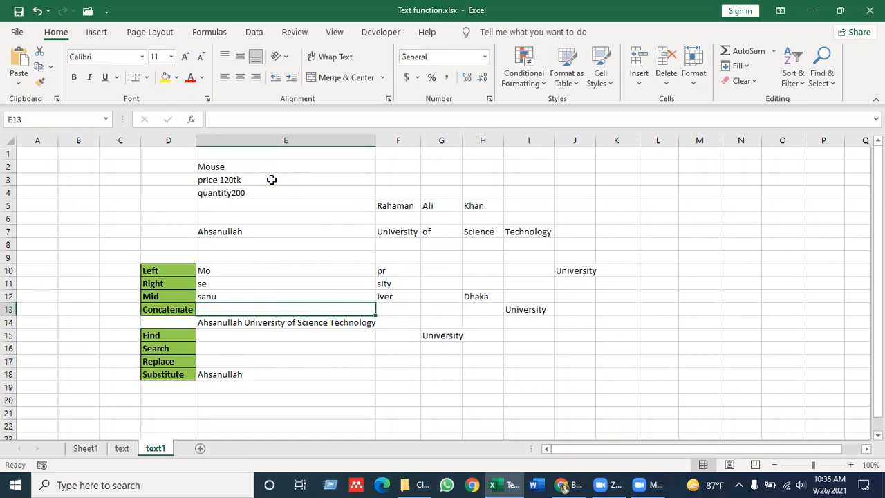
{"action": "type", "text": "=co"}
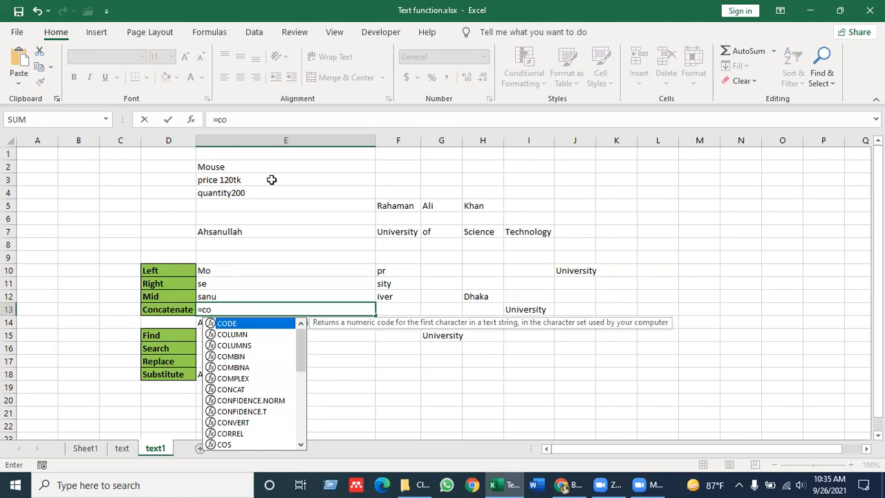
{"action": "type", "text": "nca"}
{"action": "key", "text": "Down"}
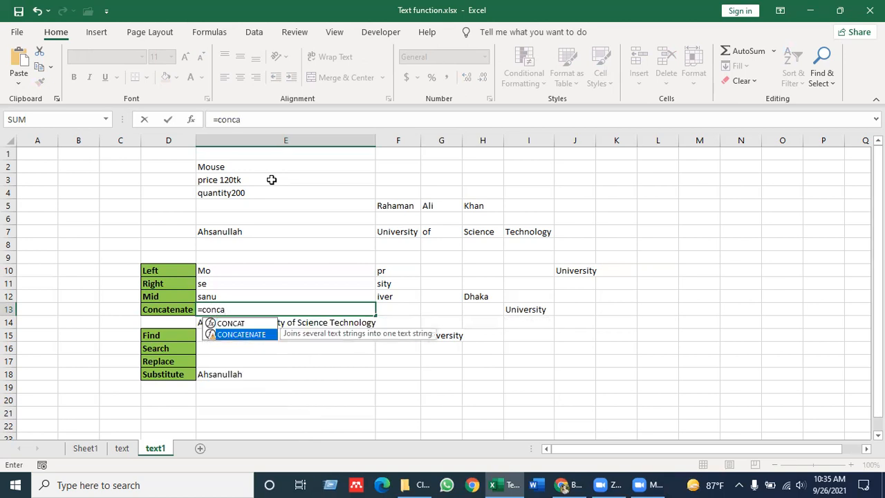
{"action": "key", "text": "Tab"}
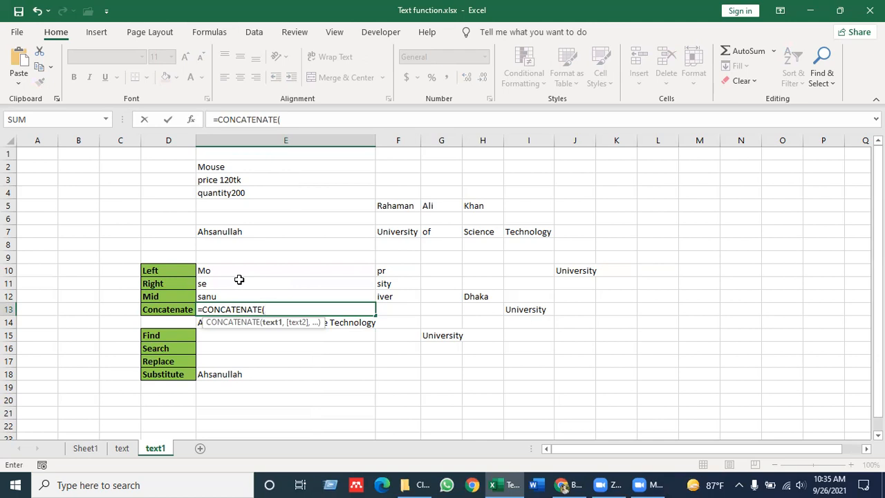
{"action": "left_click", "coordinate": [254, 168]}
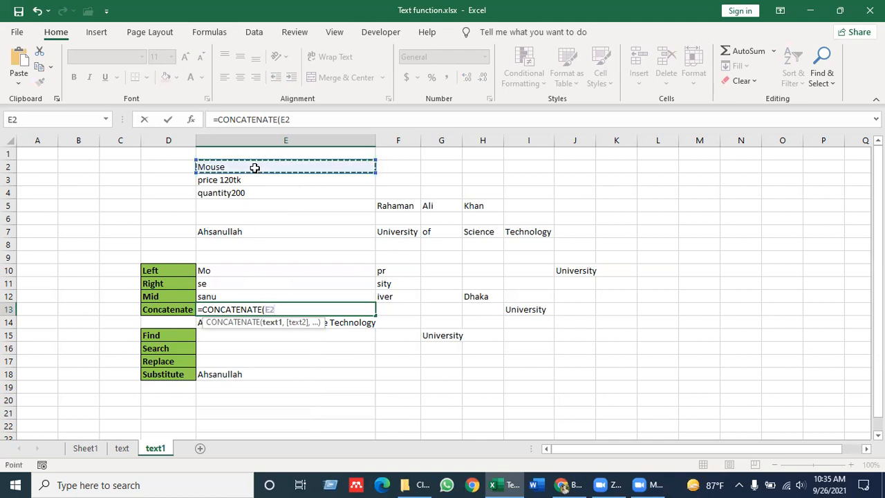
{"action": "type", "text": ","}
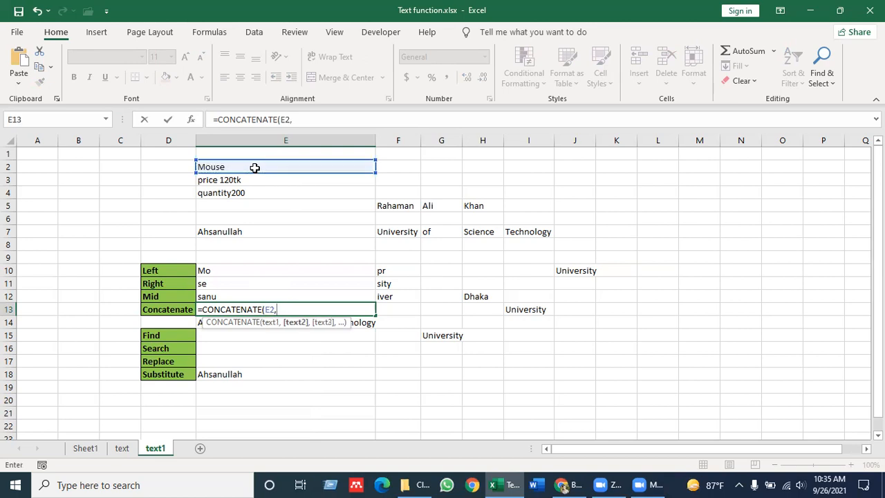
{"action": "left_click", "coordinate": [250, 180]}
{"action": "type", "text": ","}
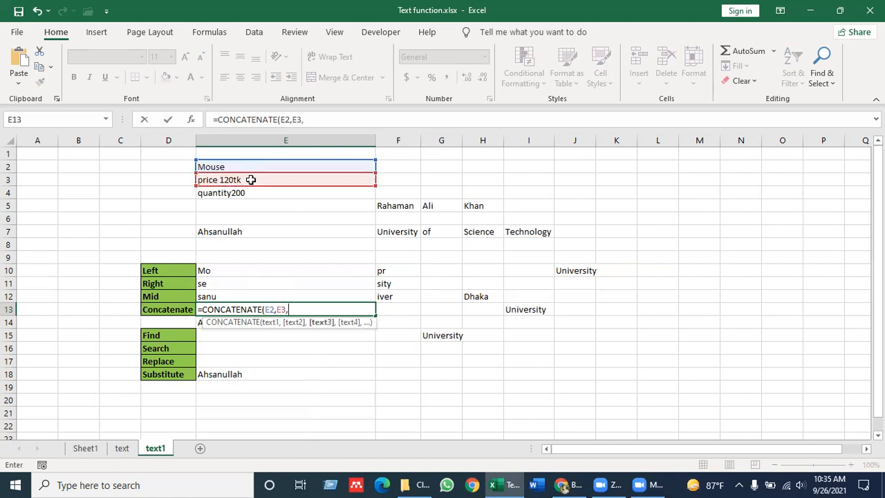
{"action": "left_click", "coordinate": [250, 193]}
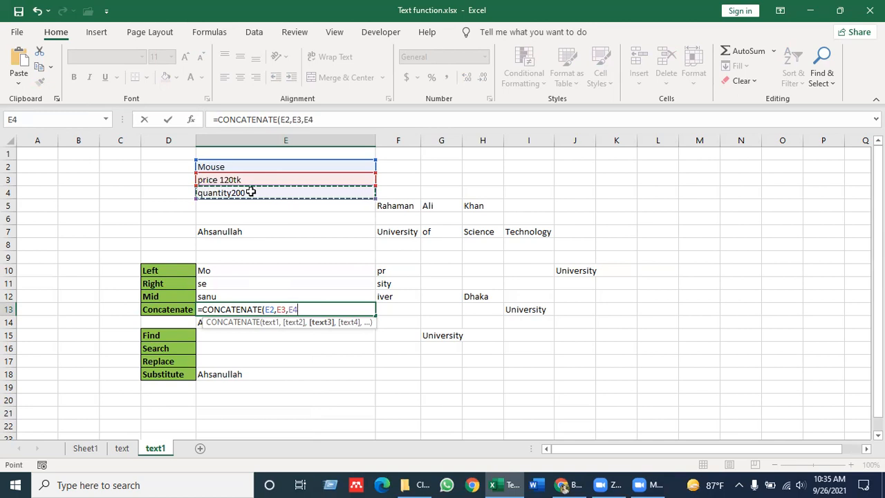
{"action": "key", "text": "Return"}
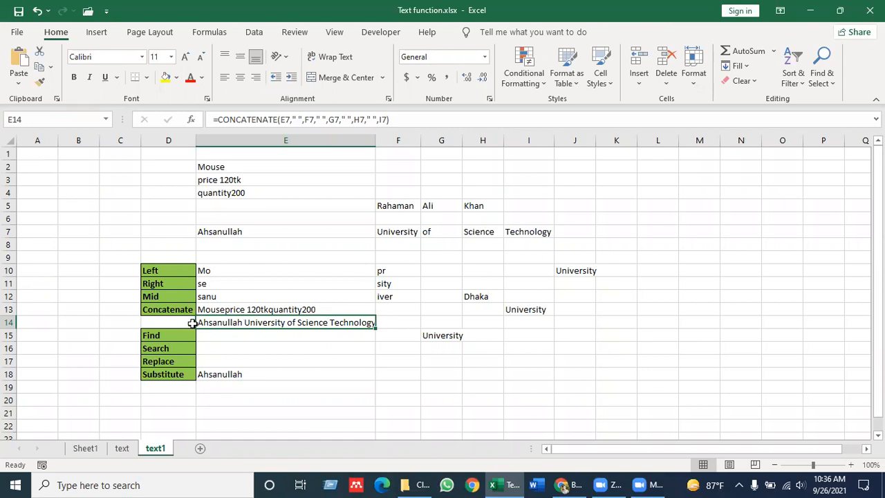
Step: Check the formula in E13 and clear the existing CONCATENATE formula from E14
{"action": "left_click", "coordinate": [245, 310]}
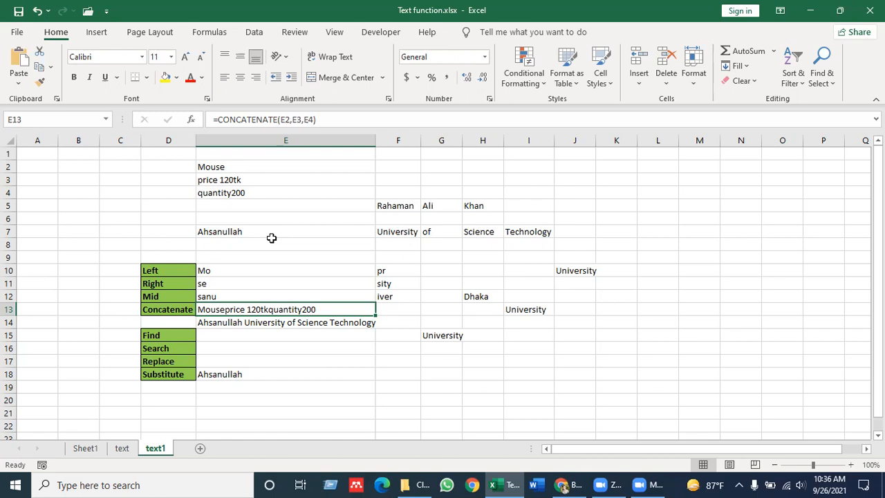
{"action": "key", "text": "Down"}
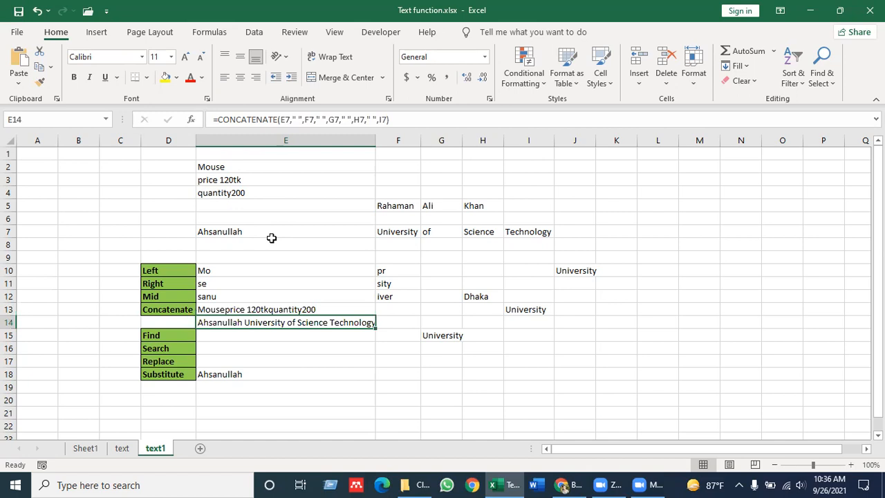
{"action": "key", "text": "Delete"}
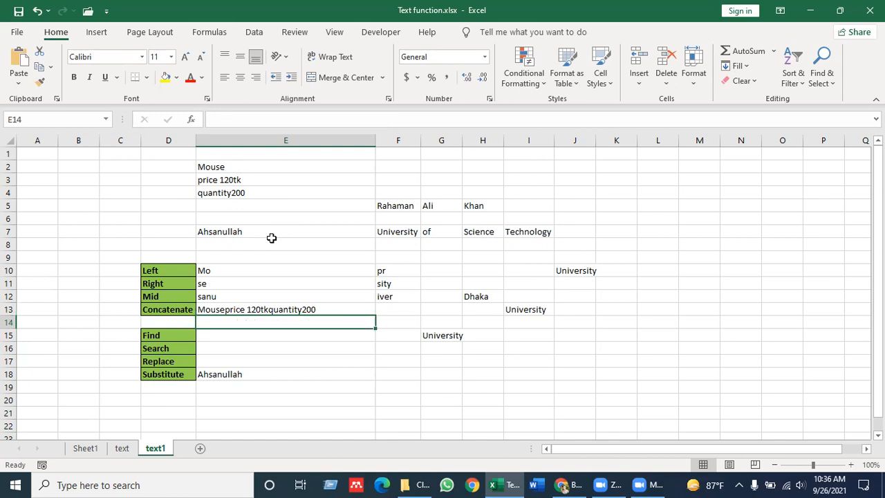
Step: Try a CONCATENATE formula in E14 joining E2 and E3 with a " " argument after each, and clear the cell
{"action": "type", "text": "=con"}
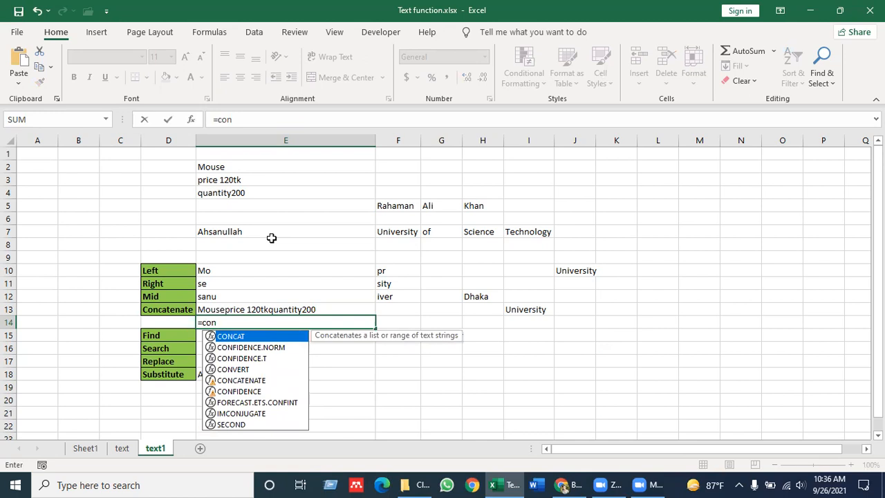
{"action": "type", "text": "ca"}
{"action": "key", "text": "Down"}
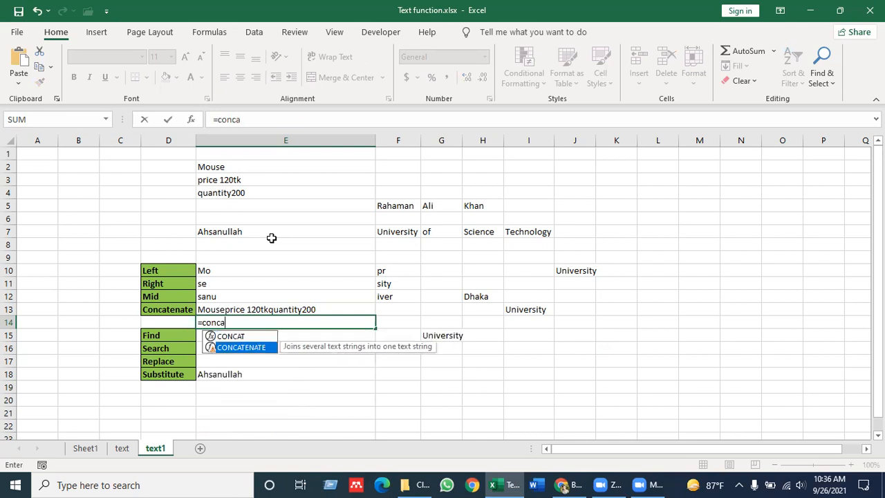
{"action": "key", "text": "Tab"}
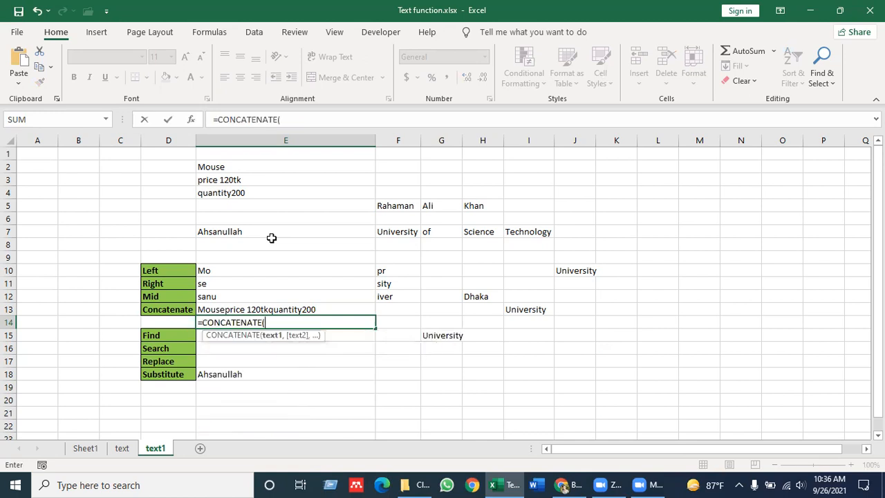
{"action": "left_click", "coordinate": [259, 167]}
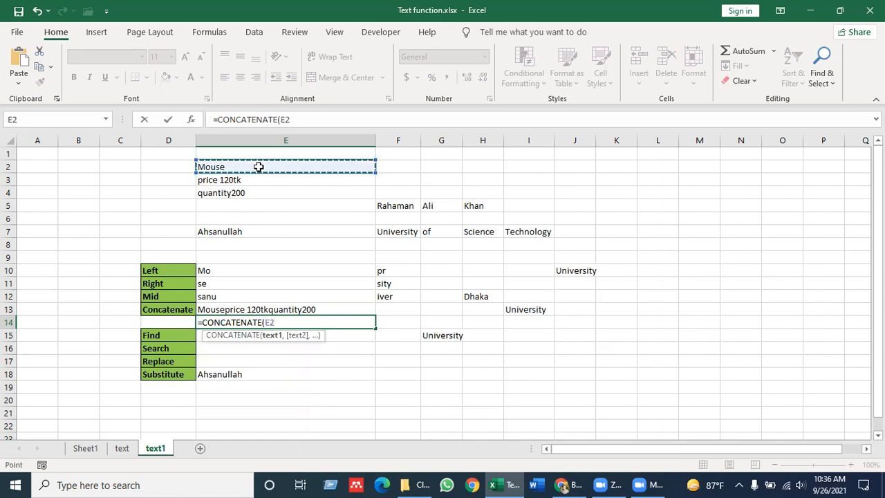
{"action": "type", "text": ","}
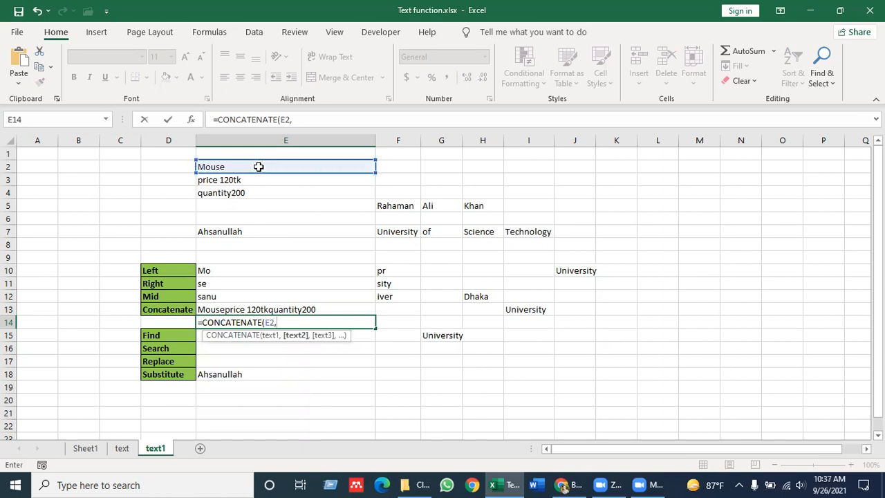
{"action": "type", "text": "\" \","}
{"action": "left_click", "coordinate": [254, 179]}
{"action": "type", "text": ","}
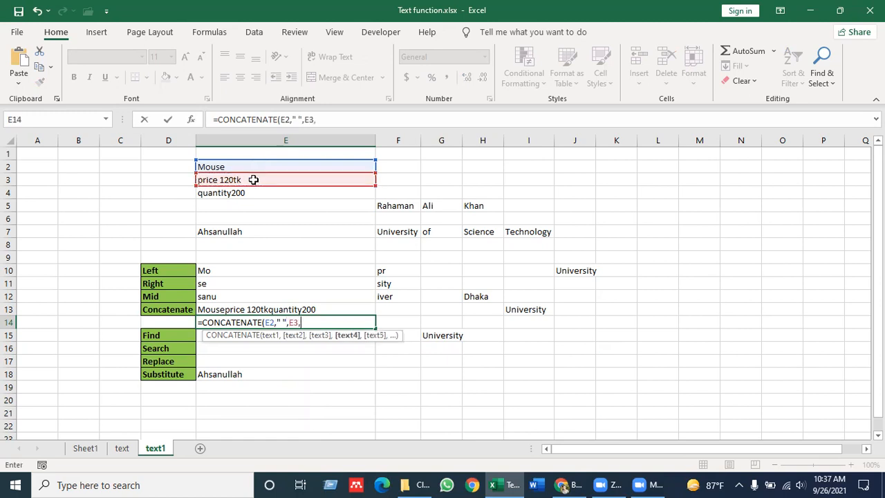
{"action": "type", "text": "\" \""}
{"action": "key", "text": "ctrl+Return"}
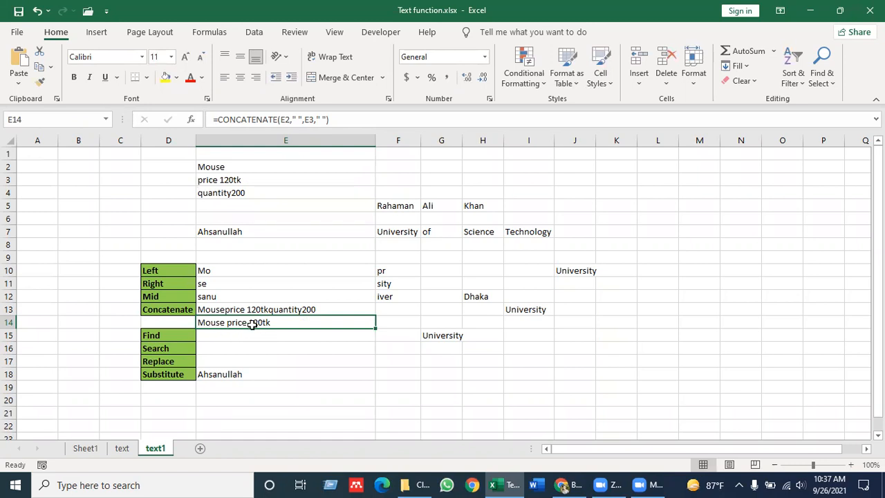
{"action": "key", "text": "Delete"}
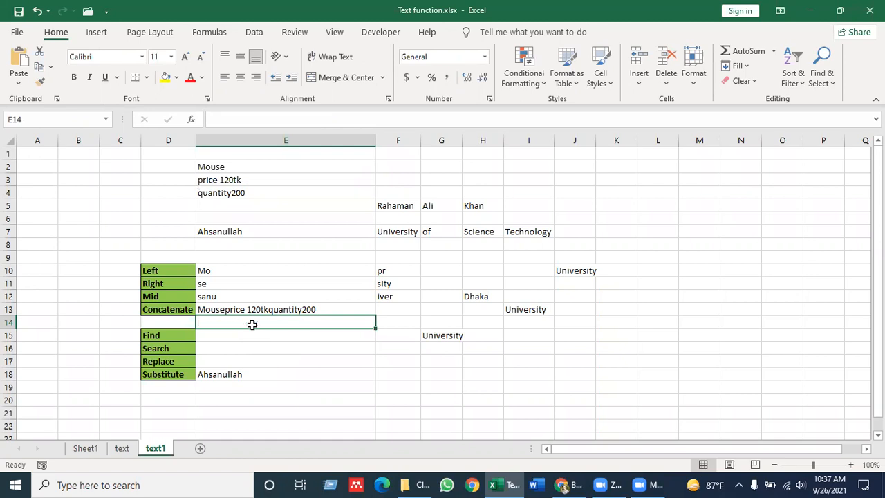
Step: Enter a CONCATENATE formula in E14 that joins F5, G5 and H5 with a " " separator between each
{"action": "type", "text": "="}
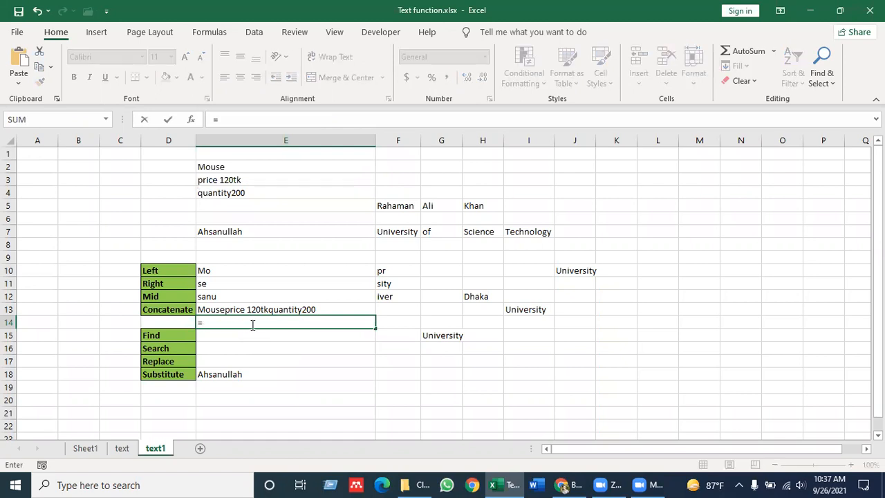
{"action": "type", "text": "con"}
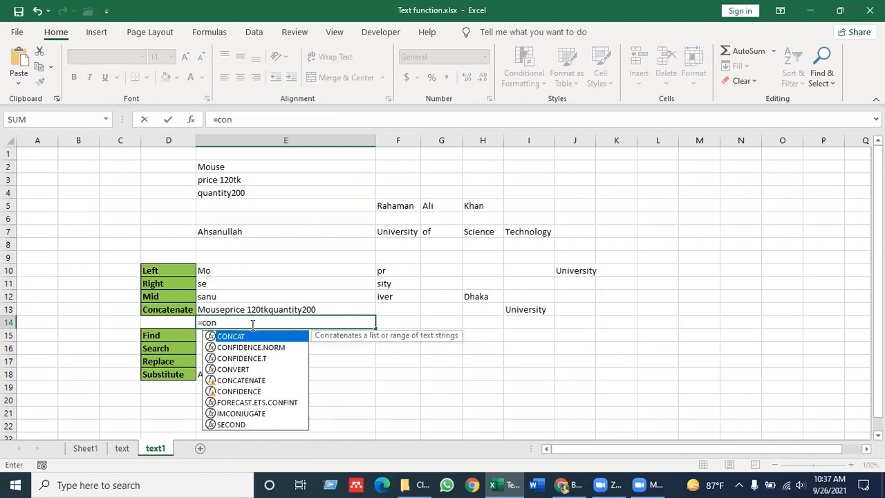
{"action": "type", "text": "ca"}
{"action": "key", "text": "Tab"}
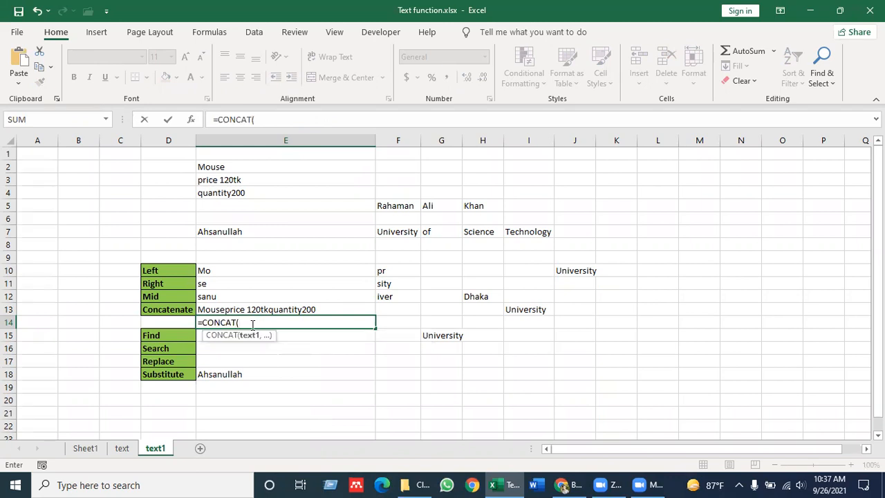
{"action": "key", "text": "BackSpace"}
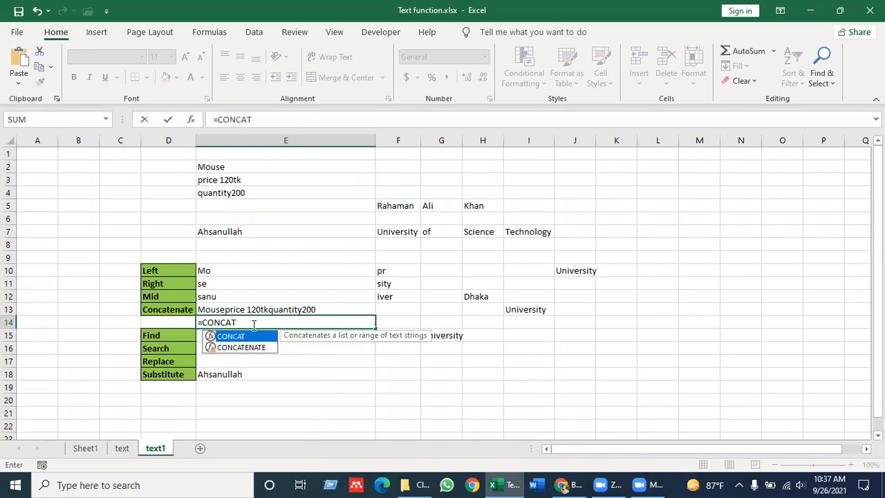
{"action": "key", "text": "Down"}
{"action": "key", "text": "Tab"}
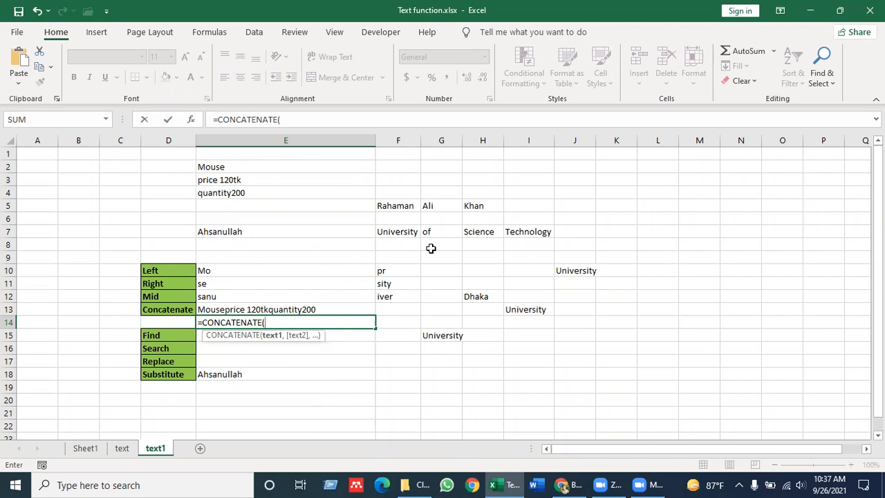
{"action": "left_click", "coordinate": [398, 211]}
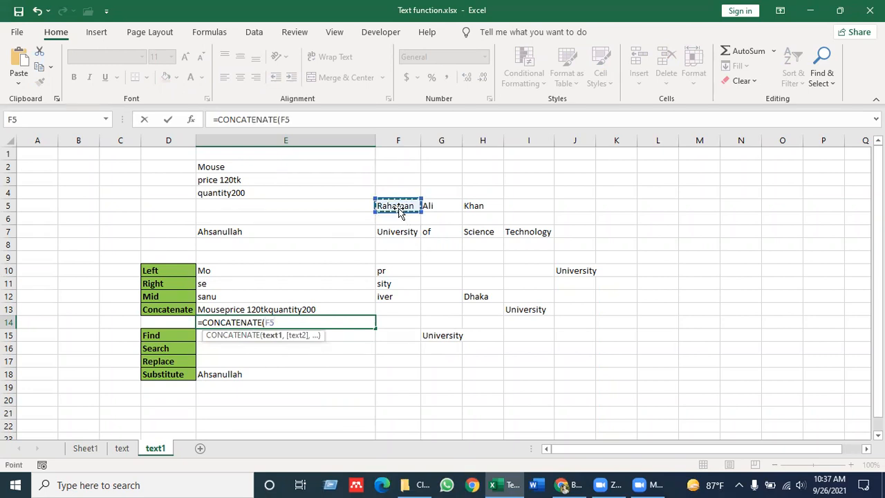
{"action": "type", "text": ","}
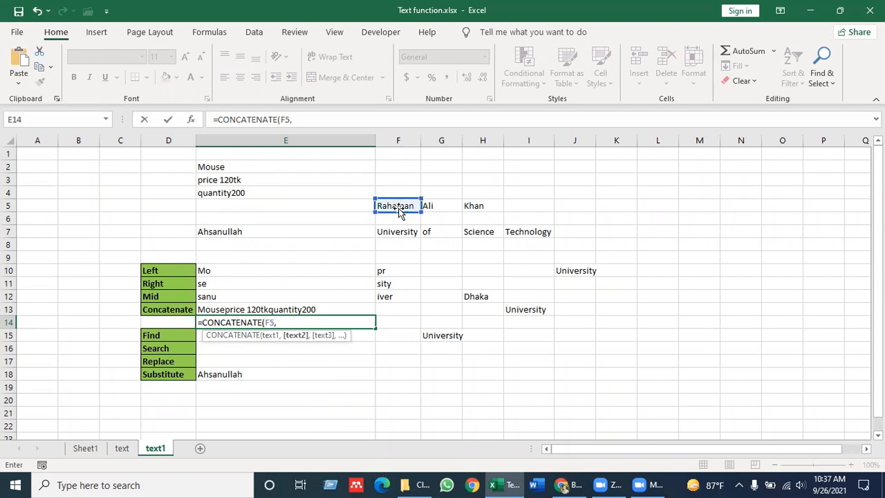
{"action": "type", "text": "\" \","}
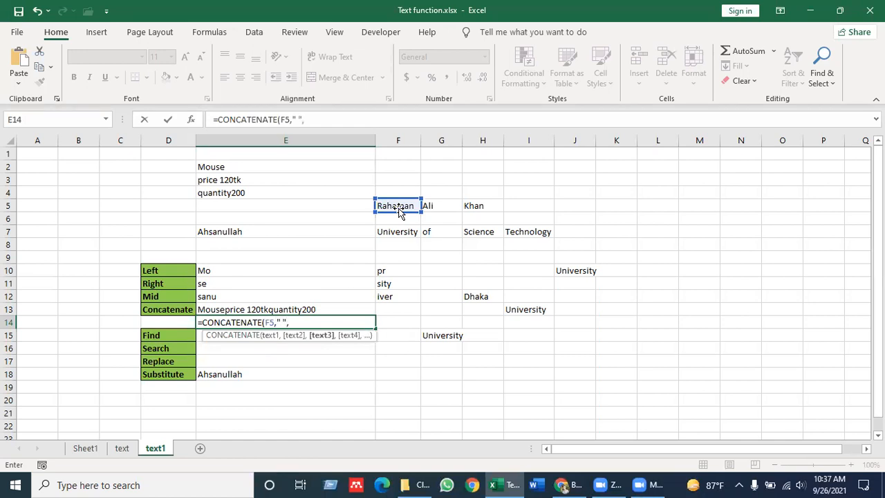
{"action": "left_click", "coordinate": [445, 208]}
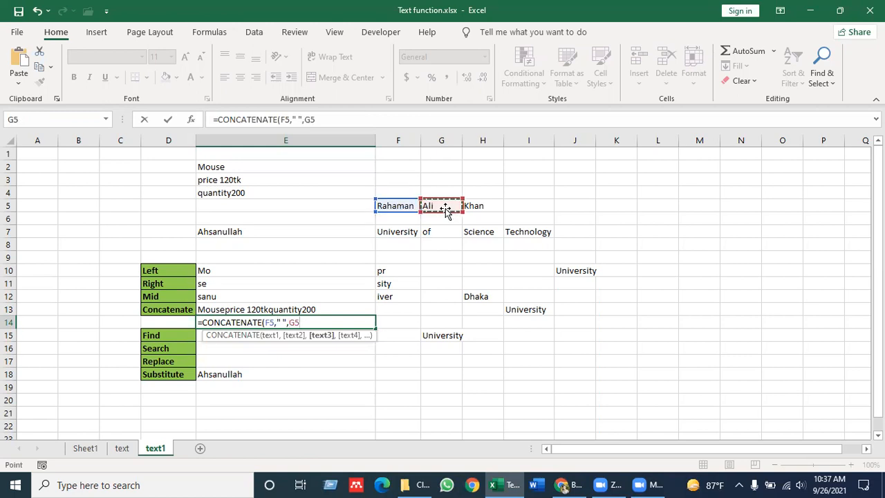
{"action": "type", "text": ",\" \""}
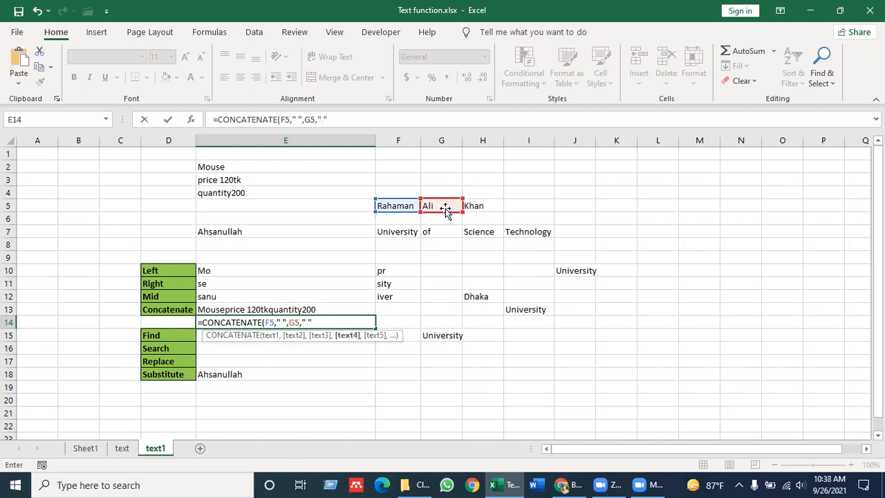
{"action": "type", "text": ","}
{"action": "left_click", "coordinate": [484, 207]}
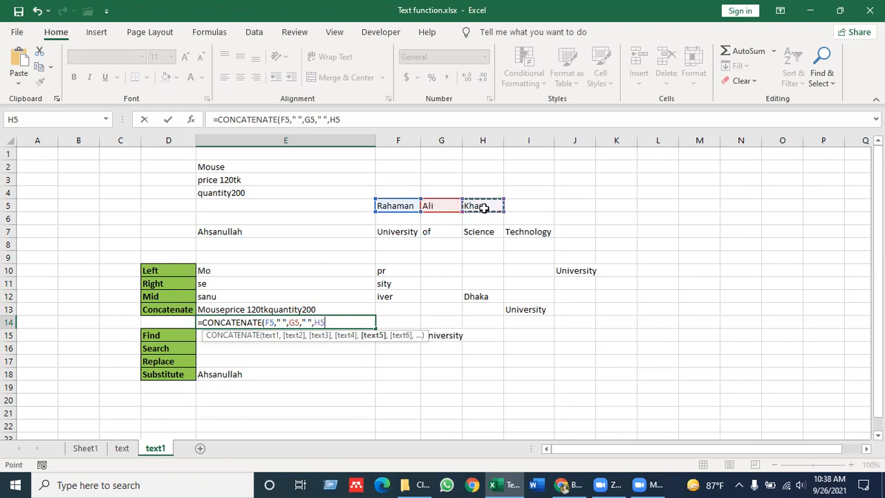
{"action": "type", "text": ")"}
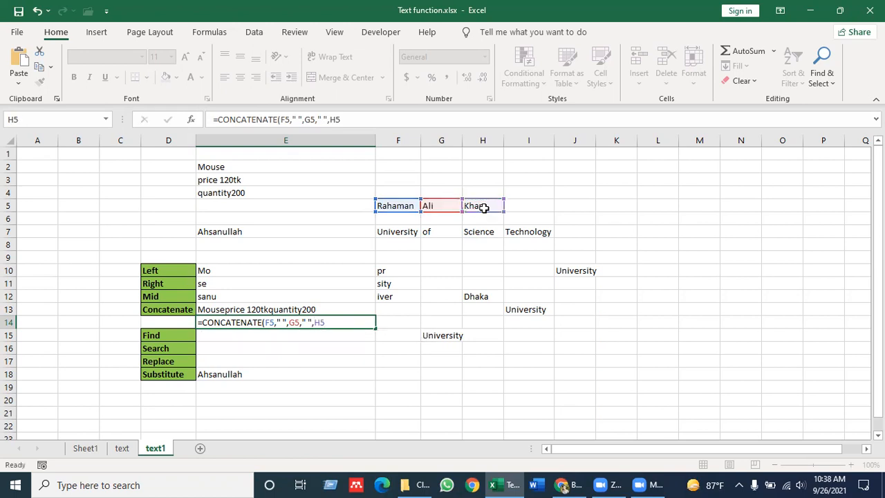
{"action": "key", "text": "Return"}
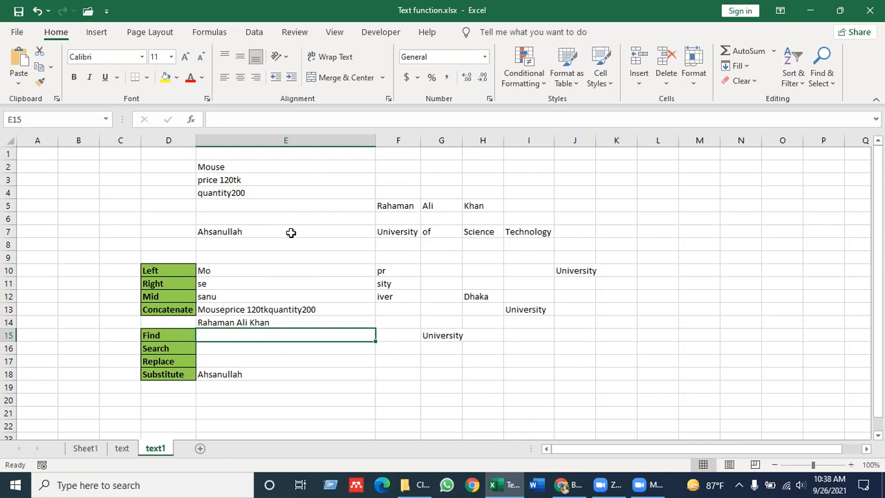
Step: Enter a CONCATENATE formula in E15 that joins E7, F7, G7, H7 and I7 with a " " separator between each
{"action": "type", "text": "=con"}
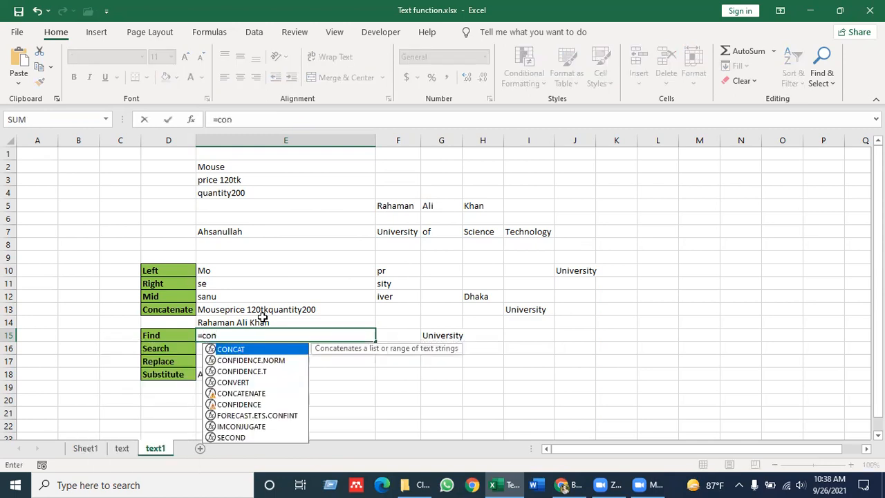
{"action": "type", "text": "ca"}
{"action": "key", "text": "Down"}
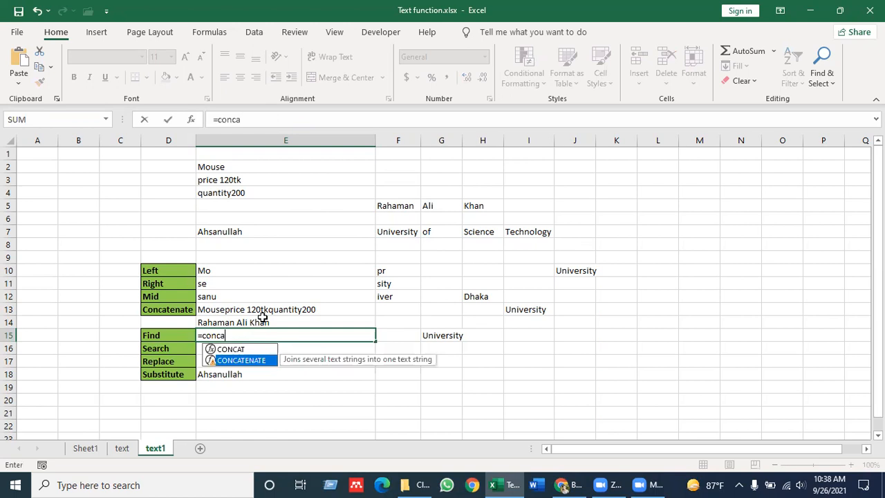
{"action": "key", "text": "Tab"}
{"action": "left_click", "coordinate": [262, 235]}
{"action": "type", "text": ",\" \""}
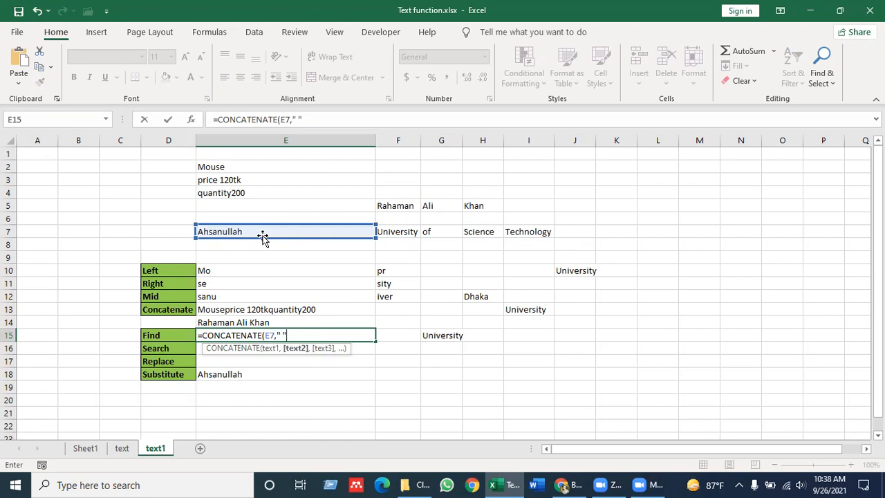
{"action": "type", "text": ","}
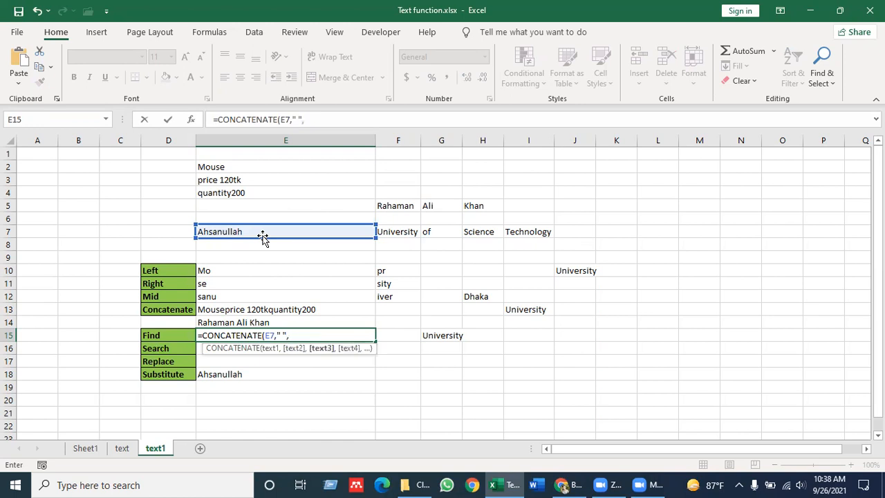
{"action": "left_click", "coordinate": [400, 233]}
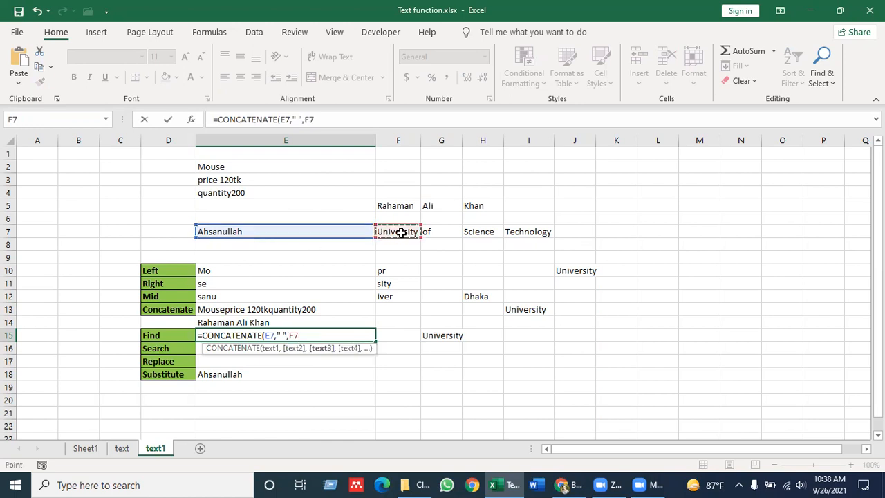
{"action": "type", "text": ","}
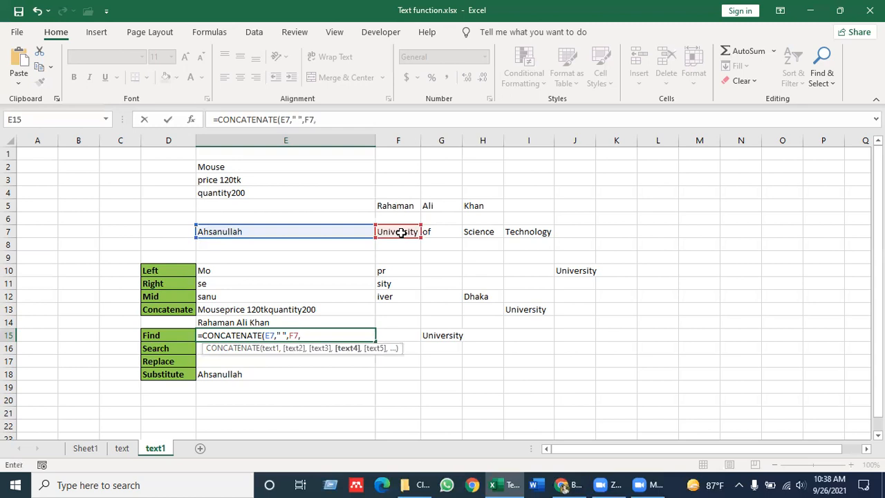
{"action": "type", "text": "\""}
{"action": "type", "text": "\","}
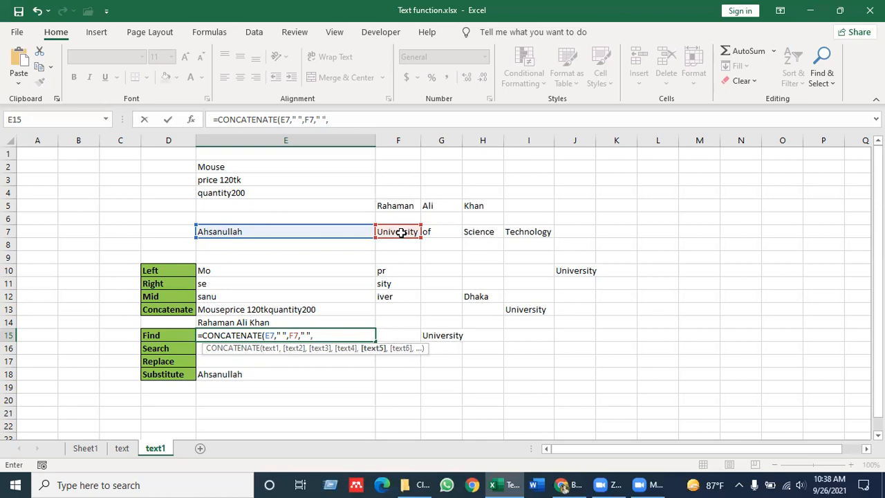
{"action": "left_click", "coordinate": [439, 231]}
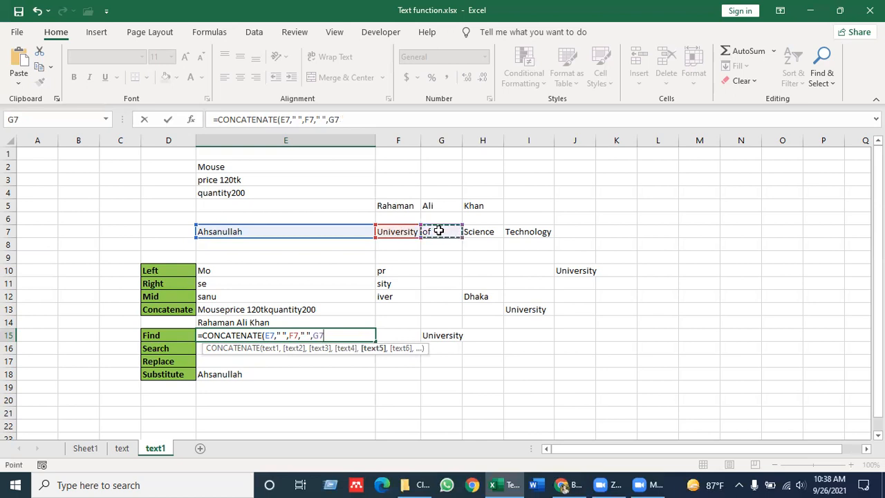
{"action": "type", "text": ","}
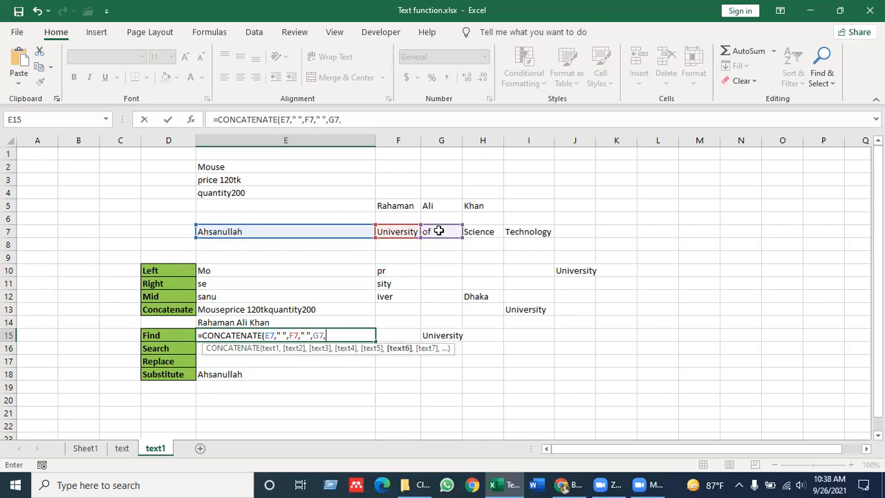
{"action": "type", "text": "\" \""}
{"action": "type", "text": ","}
{"action": "left_click", "coordinate": [482, 234]}
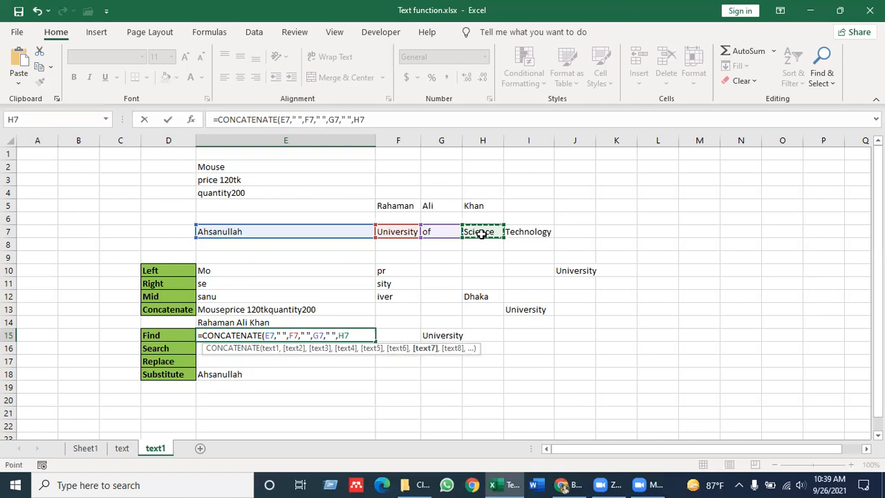
{"action": "type", "text": ","}
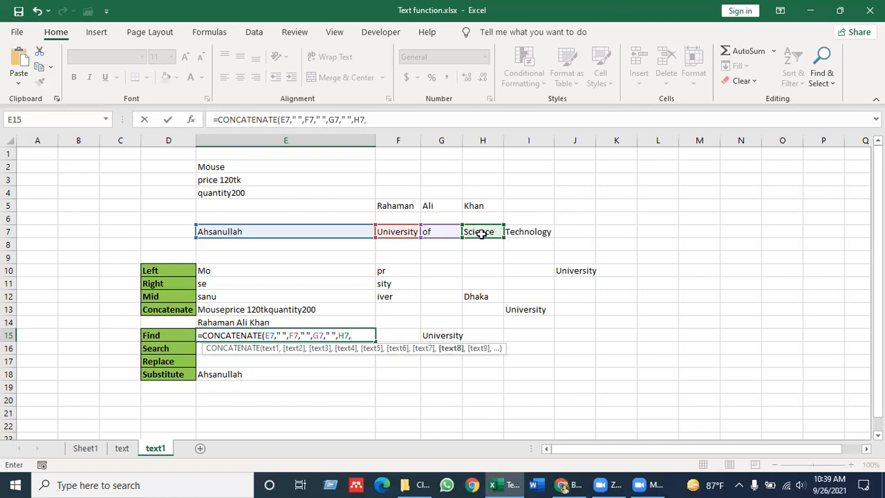
{"action": "type", "text": "\" \","}
{"action": "left_click", "coordinate": [541, 232]}
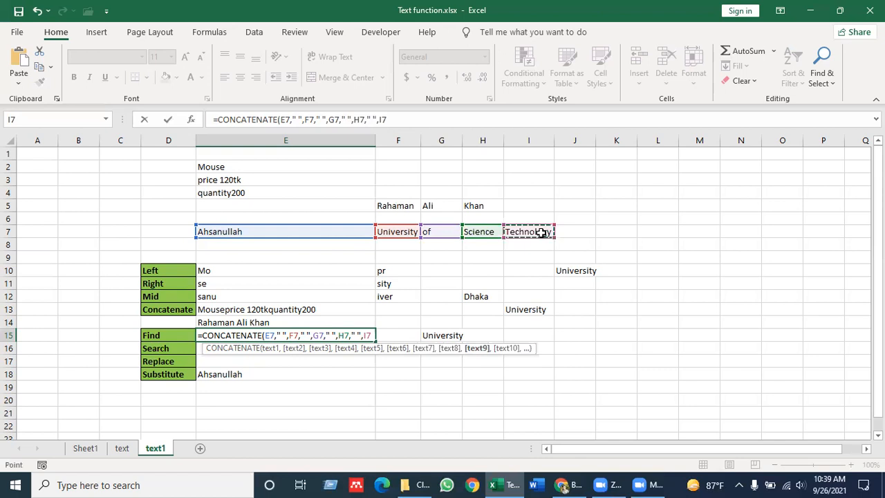
{"action": "key", "text": "Return"}
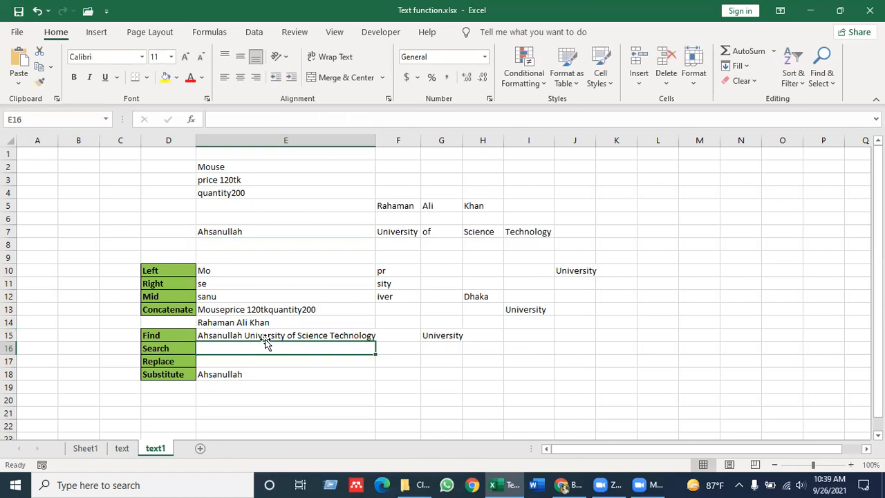
Step: Widen the separator between E7 and F7 in the E15 formula to several spaces
{"action": "left_click", "coordinate": [267, 336]}
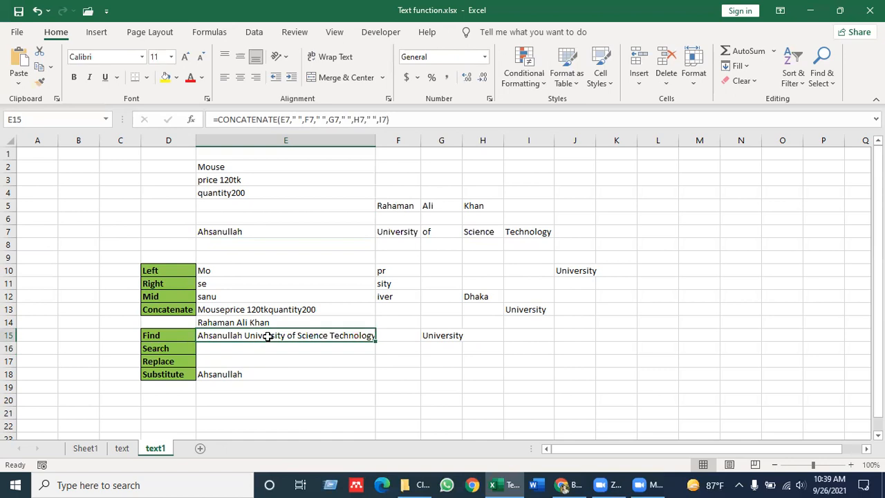
{"action": "left_click", "coordinate": [298, 120]}
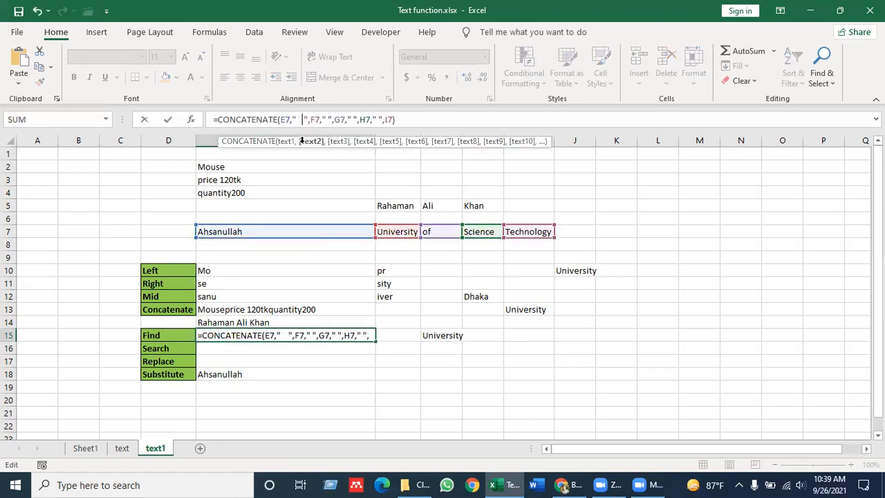
{"action": "key", "text": "Return"}
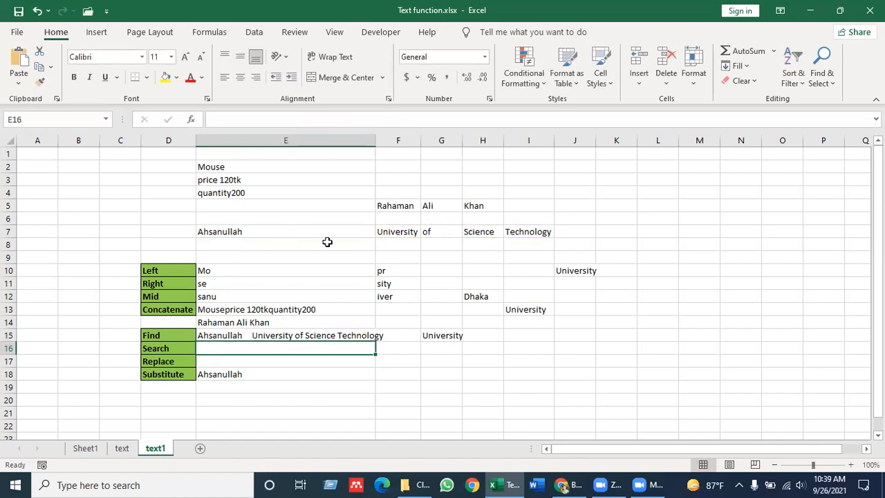
Step: Auto-fit the width of column E and clear the CONCATENATE formula from E15
{"action": "left_click", "coordinate": [276, 336]}
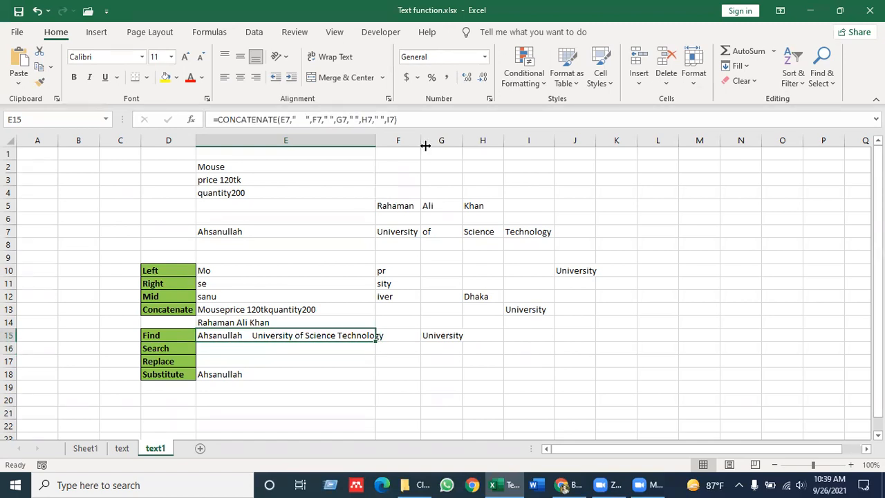
{"action": "double_click", "coordinate": [375, 140]}
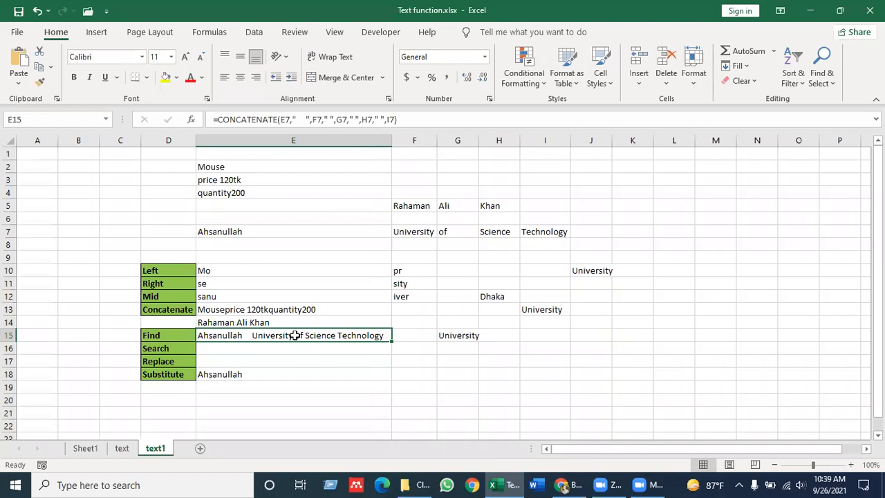
{"action": "key", "text": "Delete"}
{"action": "key", "text": "Up"}
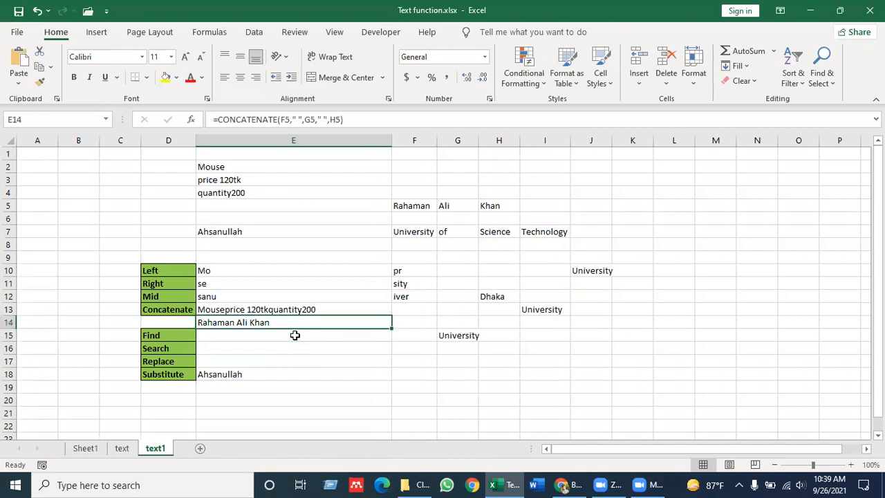
{"action": "key", "text": "Down"}
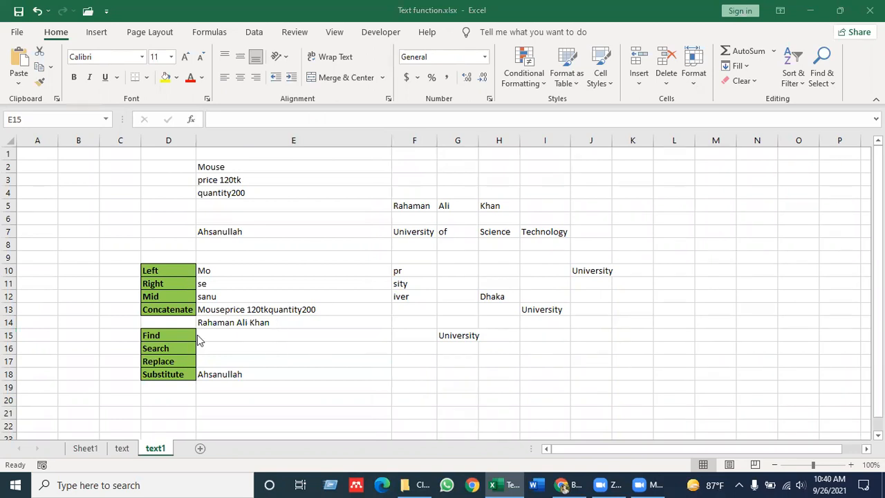
Step: Show the Find and Replace dialog on its Find options and close it without searching
{"action": "left_click", "coordinate": [236, 339]}
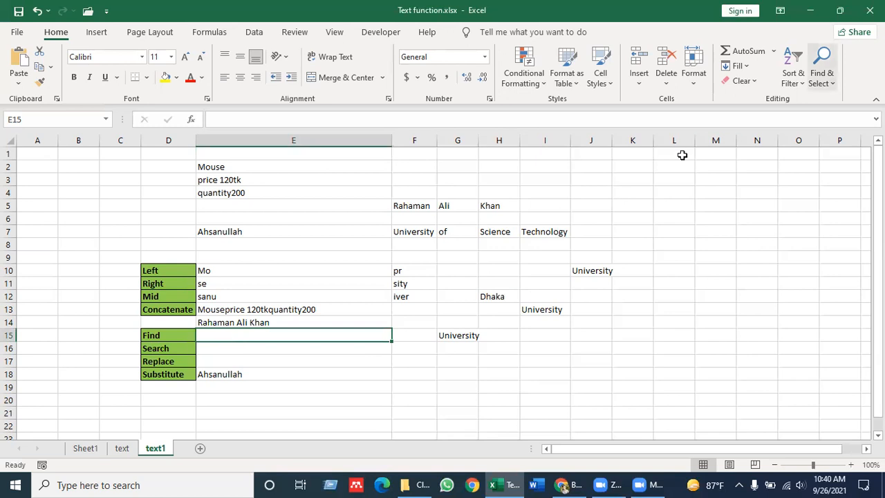
{"action": "left_click", "coordinate": [822, 66]}
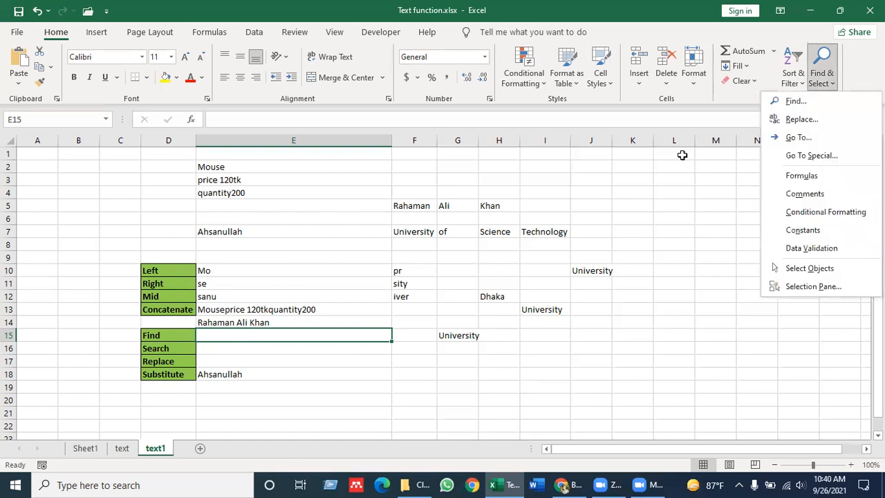
{"action": "left_click", "coordinate": [792, 102]}
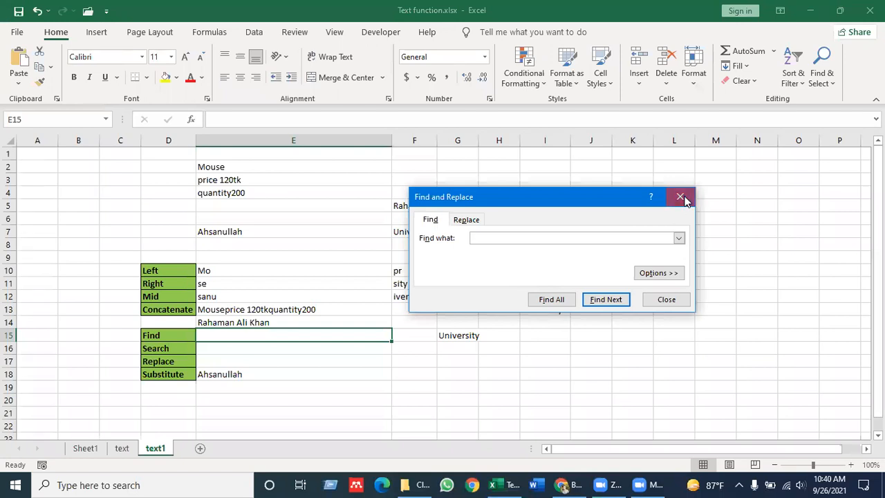
{"action": "left_click", "coordinate": [681, 198]}
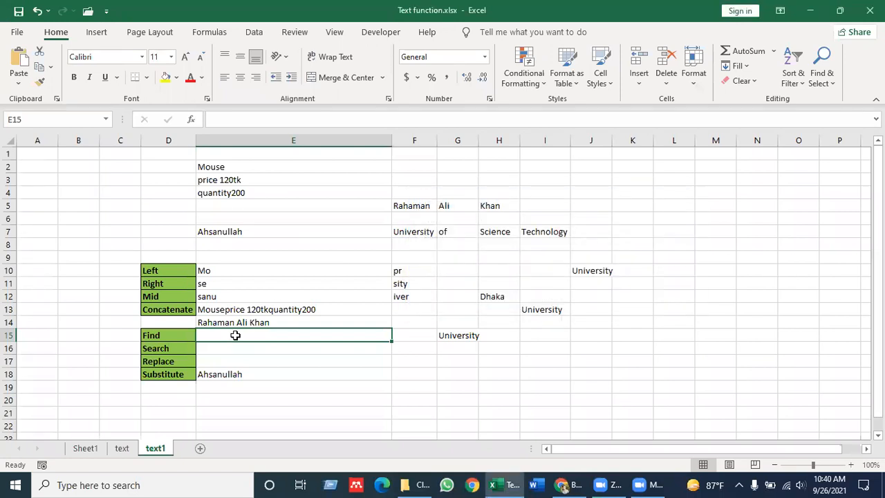
Step: Try to enter a FIND formula in E15 that looks for dha within cell H12
{"action": "type", "text": "=find"}
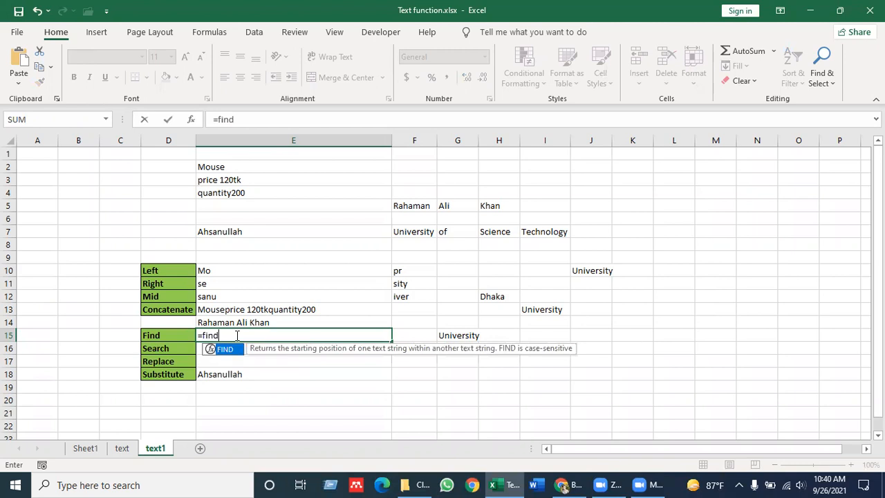
{"action": "key", "text": "Tab"}
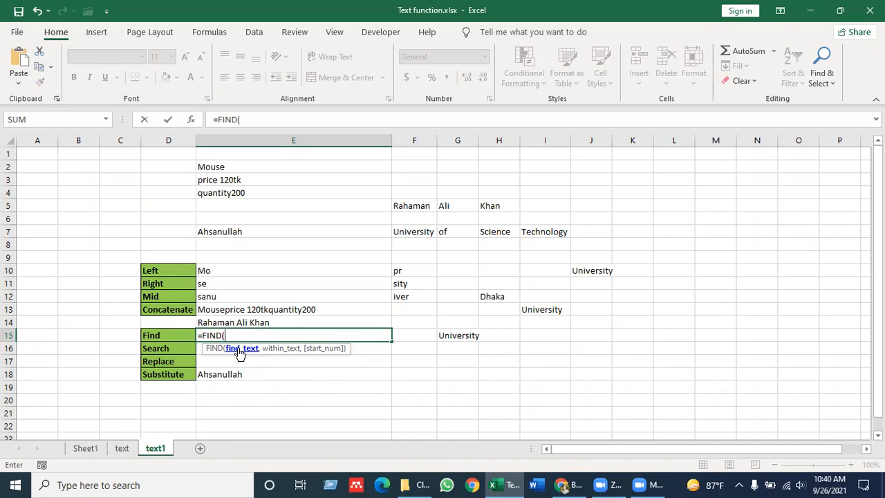
{"action": "left_click", "coordinate": [499, 300]}
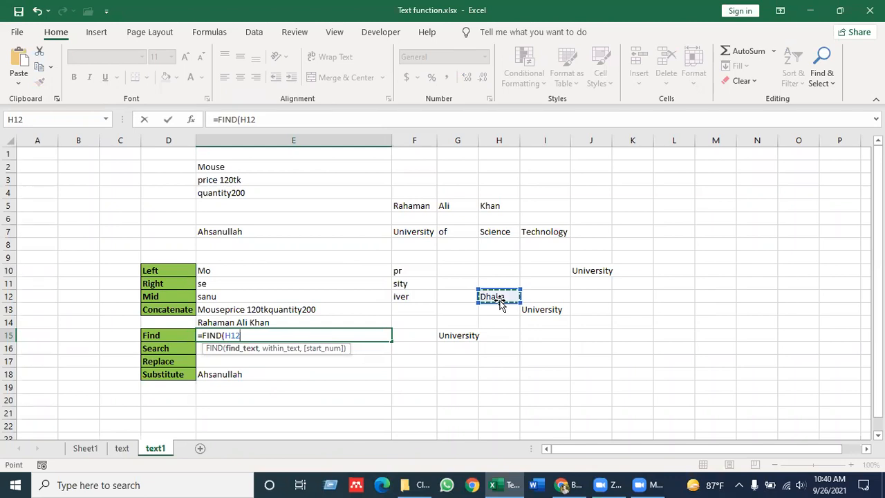
{"action": "type", "text": ","}
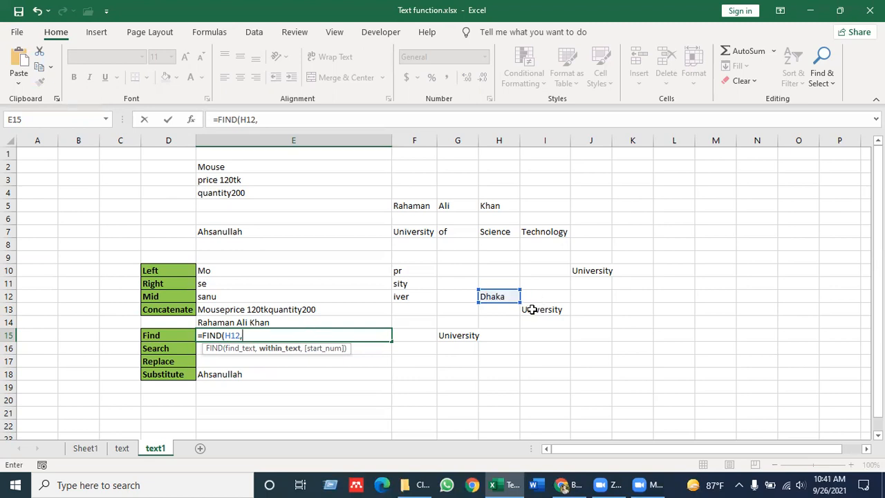
{"action": "key", "text": "BackSpace"}
{"action": "key", "text": "BackSpace"}
{"action": "key", "text": "BackSpace"}
{"action": "key", "text": "BackSpace"}
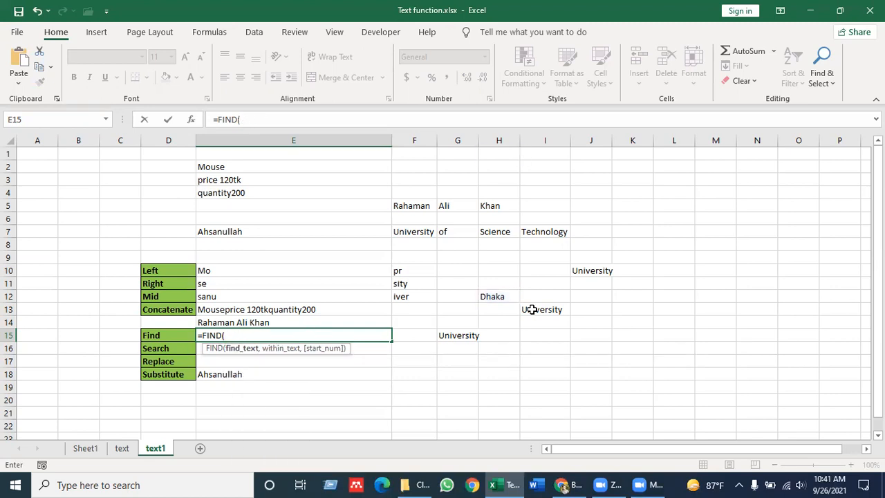
{"action": "type", "text": "dha,"}
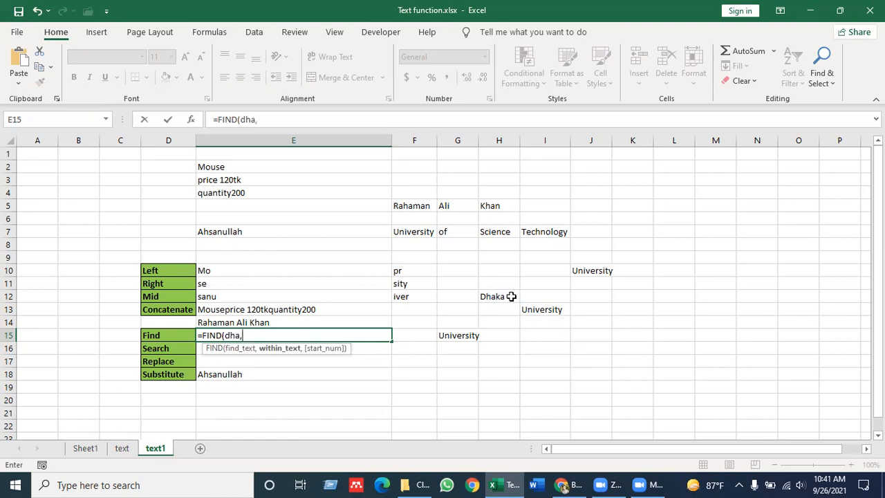
{"action": "left_click", "coordinate": [490, 295]}
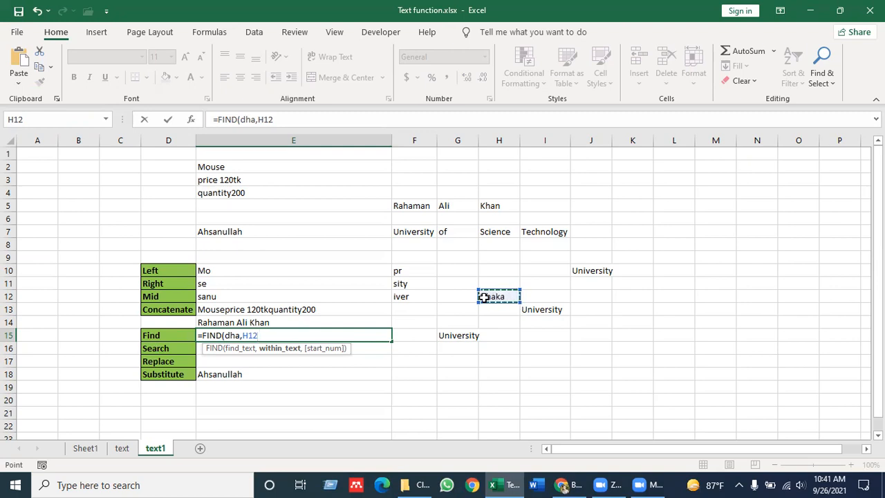
{"action": "type", "text": ","}
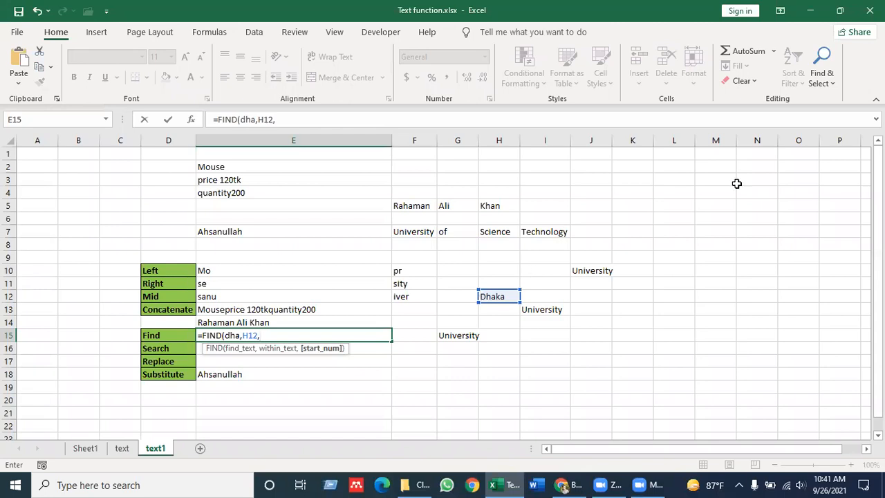
Step: Search the sheet for the middle name held in G5 with the Find command and discard the unfinished FIND formula in E15
{"action": "left_click", "coordinate": [828, 77]}
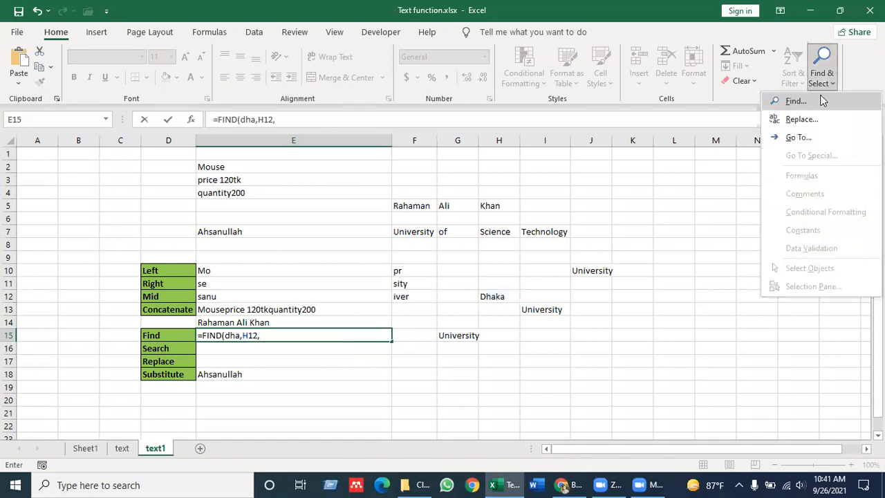
{"action": "left_click", "coordinate": [795, 101]}
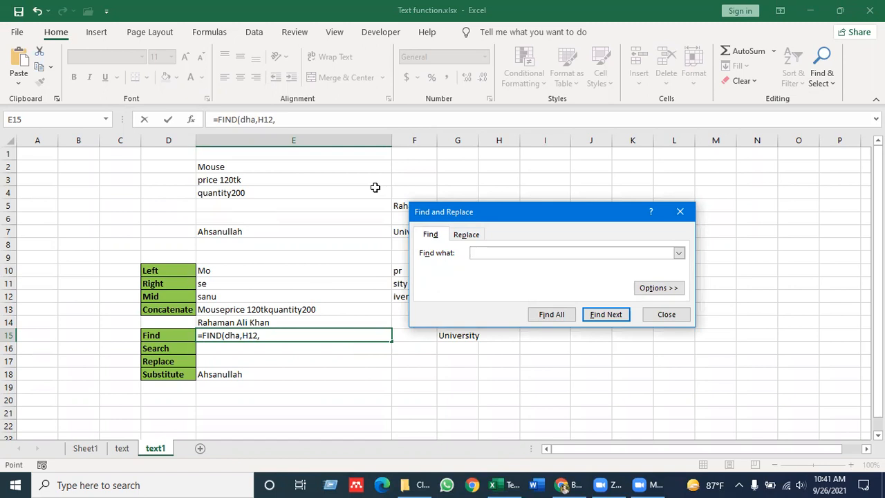
{"action": "left_click", "coordinate": [680, 212]}
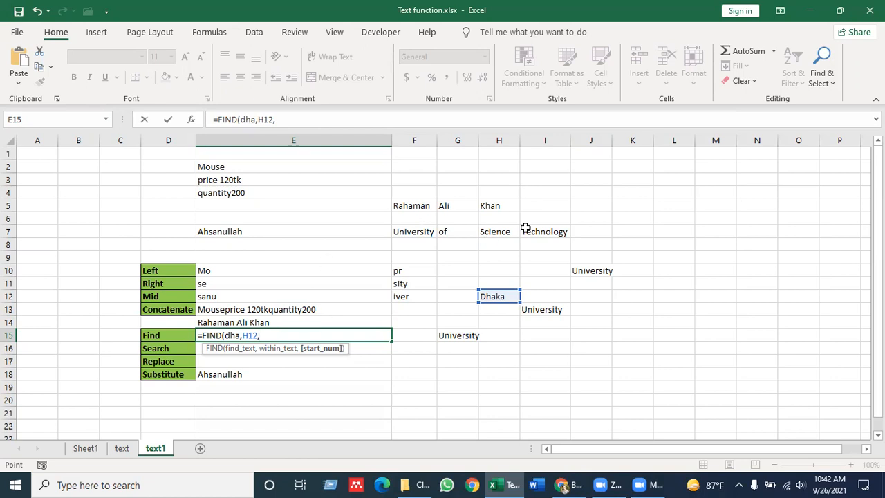
{"action": "left_click", "coordinate": [821, 69]}
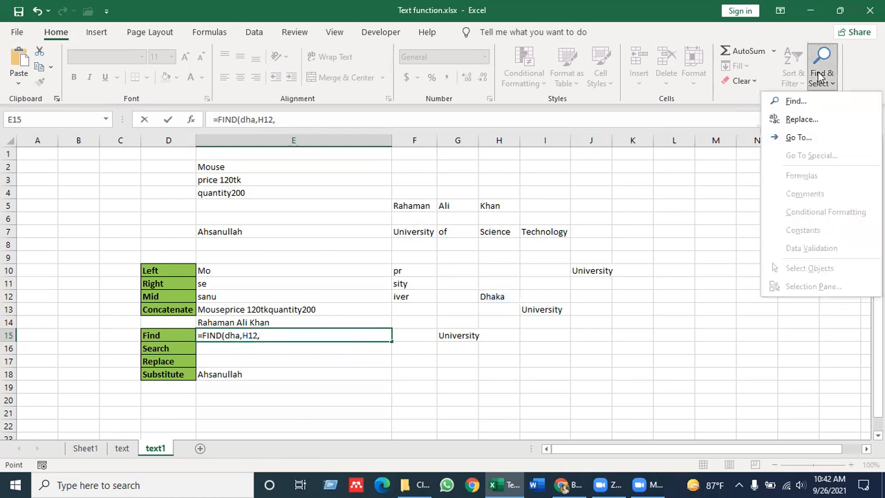
{"action": "left_click", "coordinate": [802, 105]}
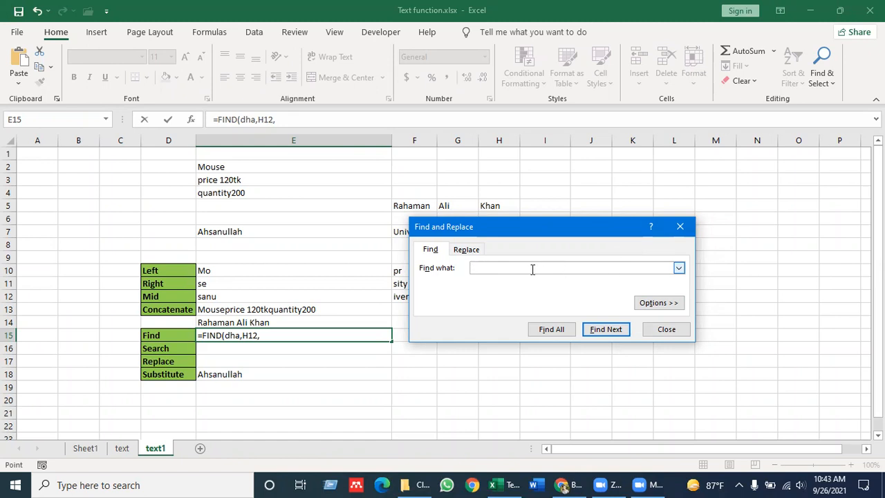
{"action": "type", "text": "ali"}
{"action": "left_click", "coordinate": [585, 330]}
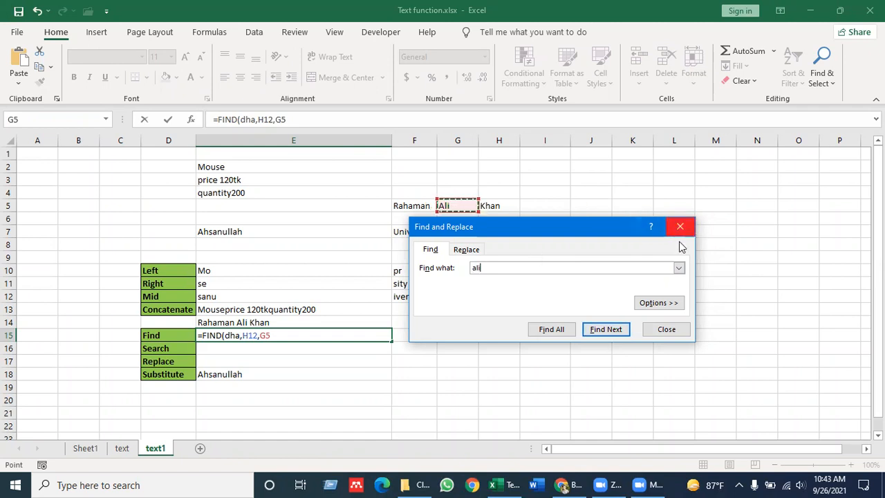
{"action": "left_click", "coordinate": [664, 331]}
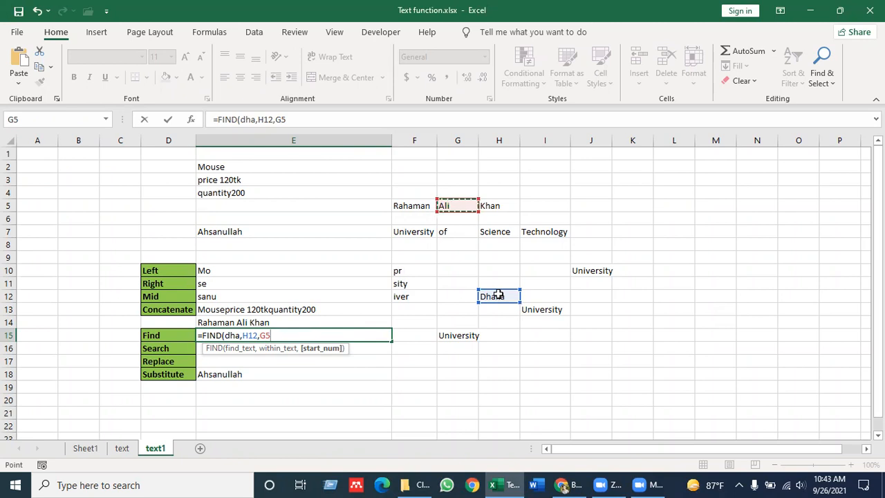
{"action": "key", "text": "Escape"}
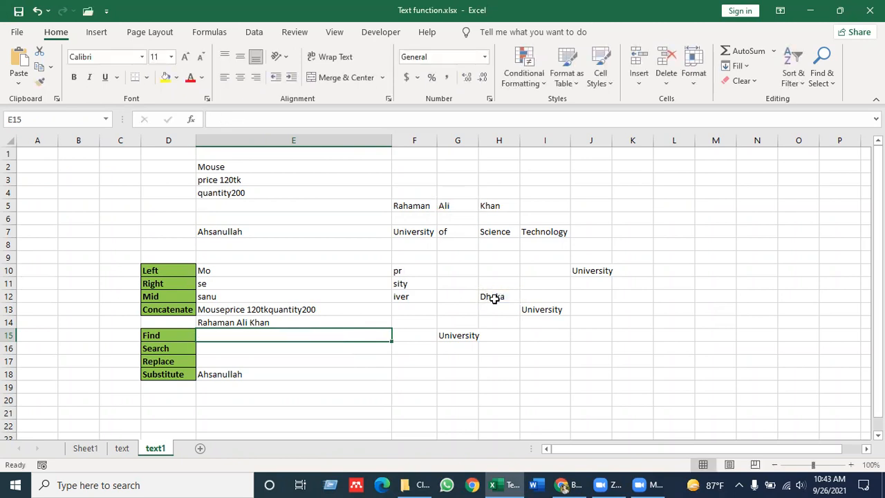
{"action": "left_click", "coordinate": [495, 298]}
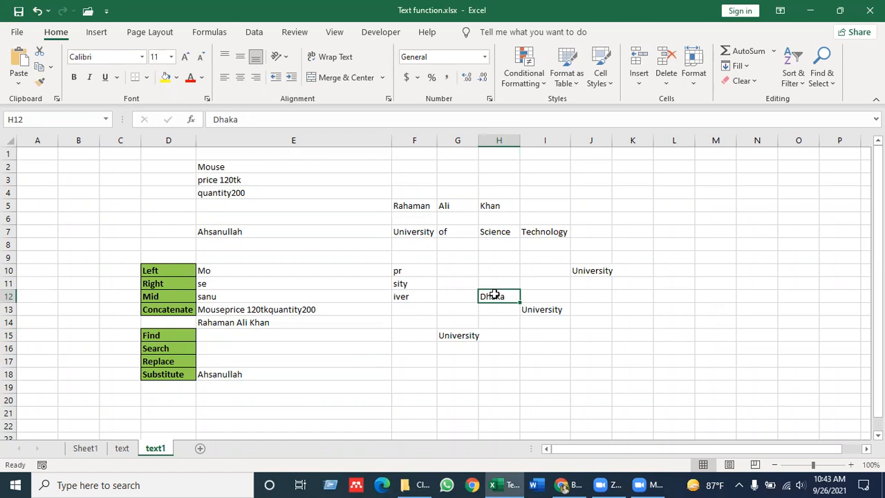
{"action": "left_click", "coordinate": [228, 338]}
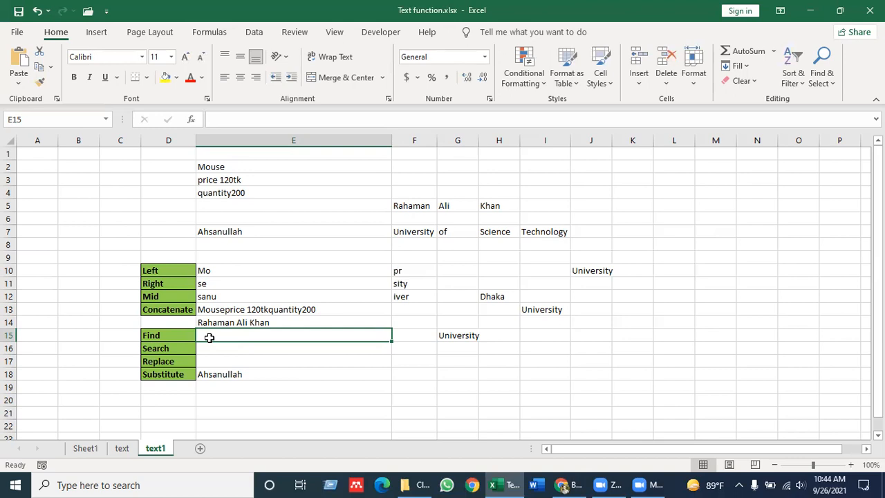
Step: Start a SEARCH formula in E16 to show its arguments and discard it, leaving the cell empty
{"action": "left_click", "coordinate": [225, 349]}
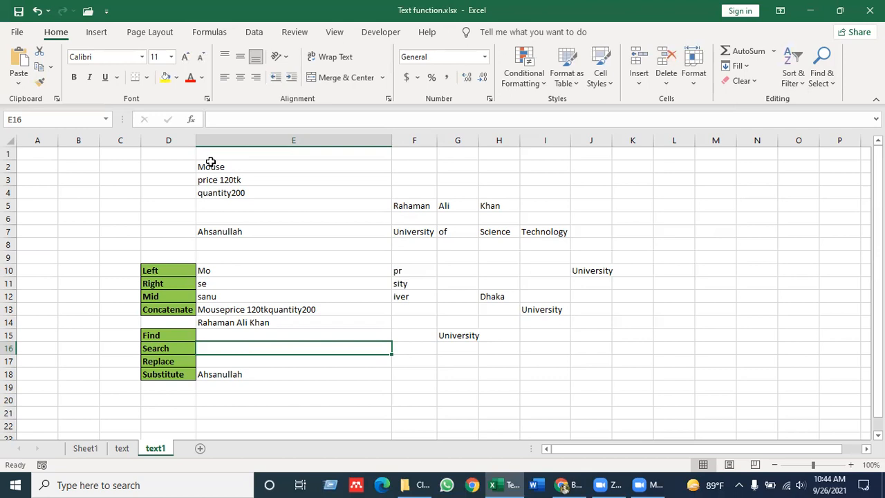
{"action": "type", "text": "=s"}
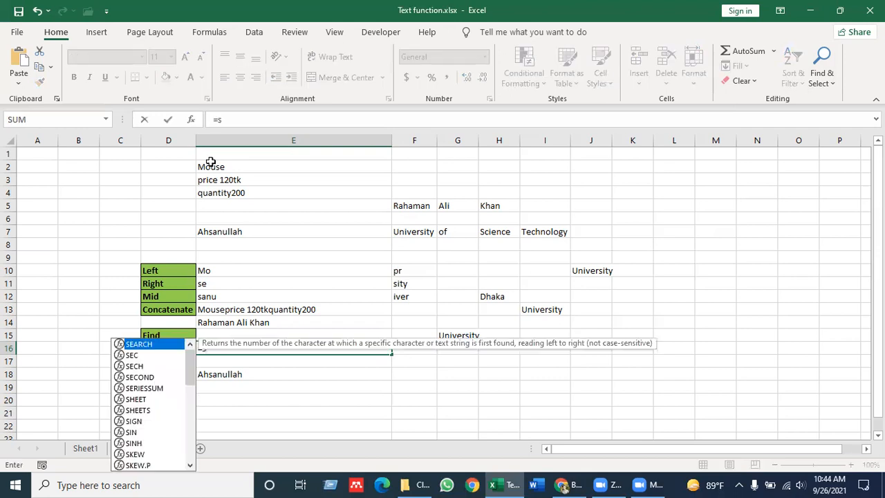
{"action": "type", "text": "w"}
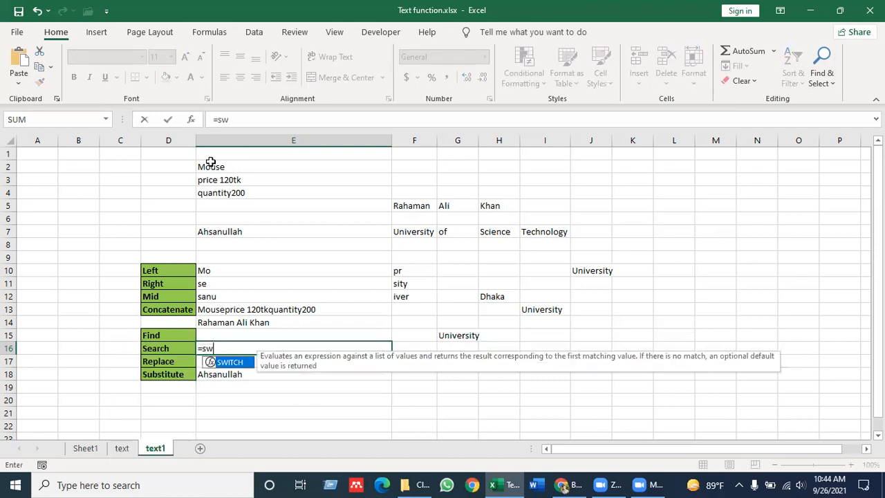
{"action": "key", "text": "BackSpace"}
{"action": "type", "text": "ea"}
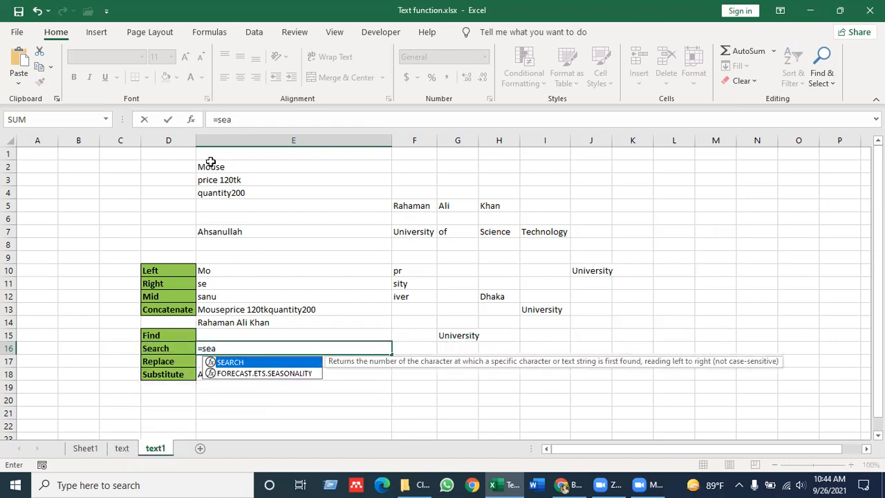
{"action": "key", "text": "Tab"}
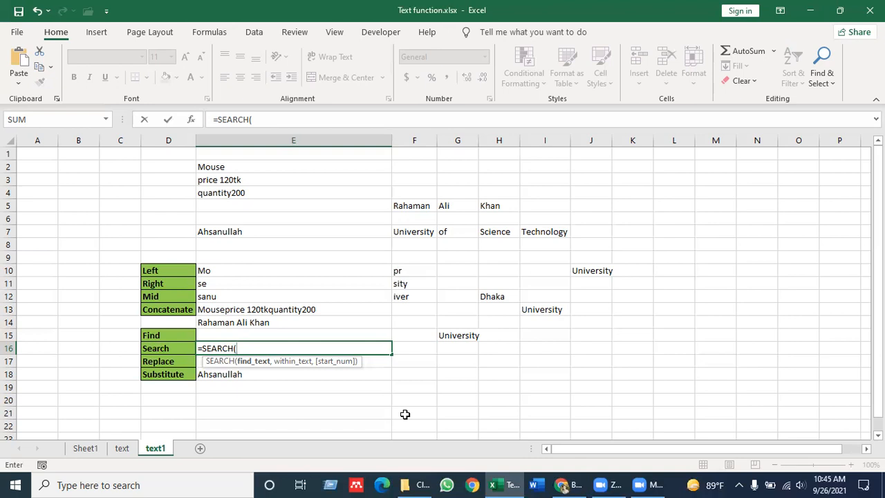
{"action": "key", "text": "BackSpace"}
{"action": "key", "text": "BackSpace"}
{"action": "key", "text": "BackSpace"}
{"action": "key", "text": "BackSpace"}
{"action": "key", "text": "BackSpace"}
{"action": "key", "text": "BackSpace"}
{"action": "key", "text": "BackSpace"}
{"action": "key", "text": "BackSpace"}
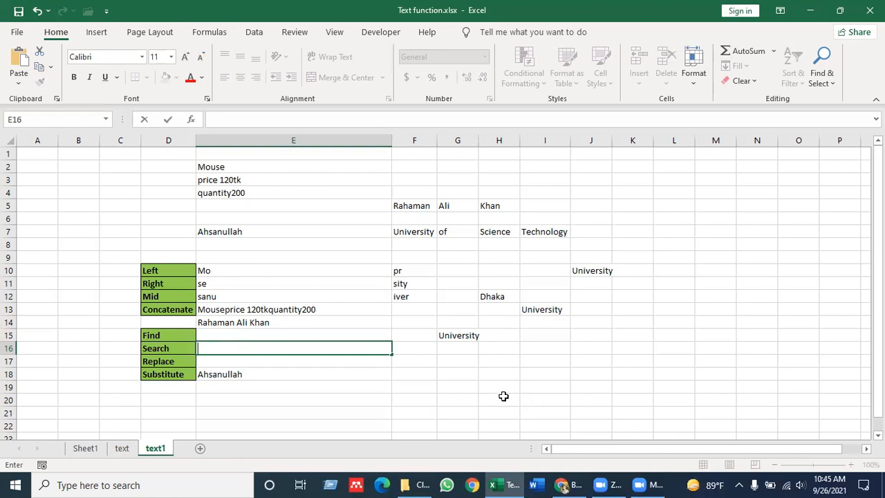
{"action": "left_click", "coordinate": [720, 335]}
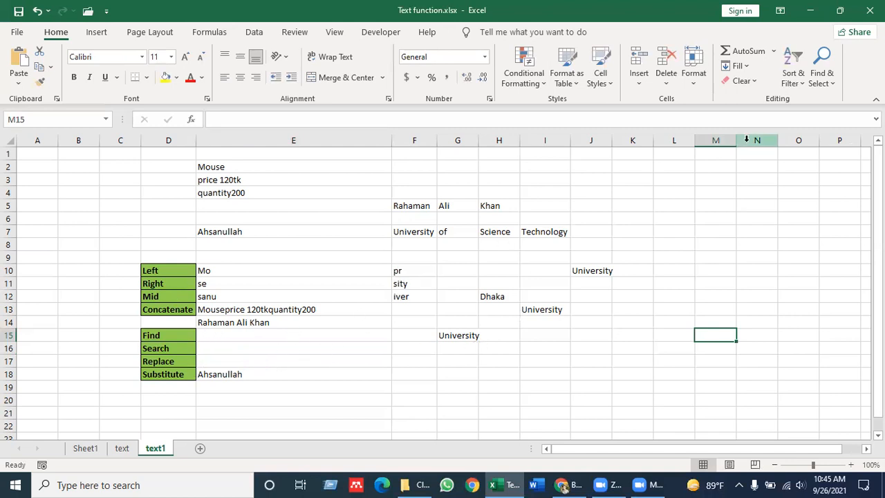
Step: Find the cell containing the middle name in row 5 with the Find command
{"action": "left_click", "coordinate": [823, 69]}
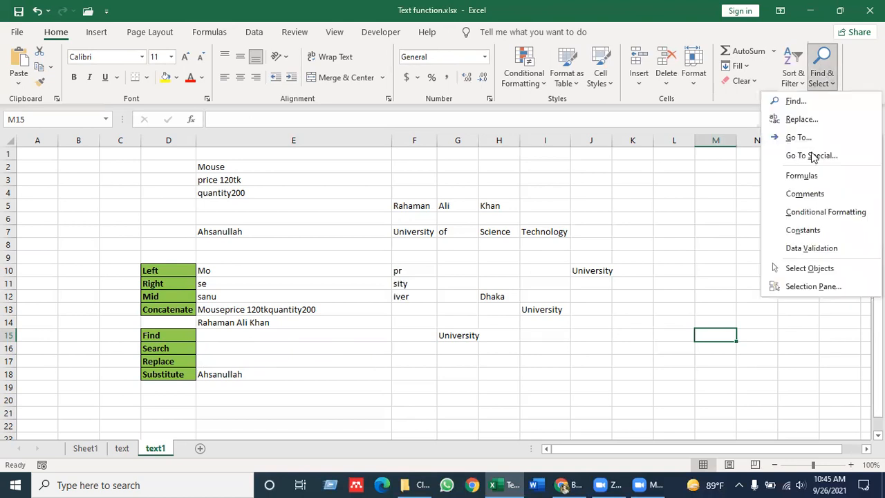
{"action": "left_click", "coordinate": [805, 104]}
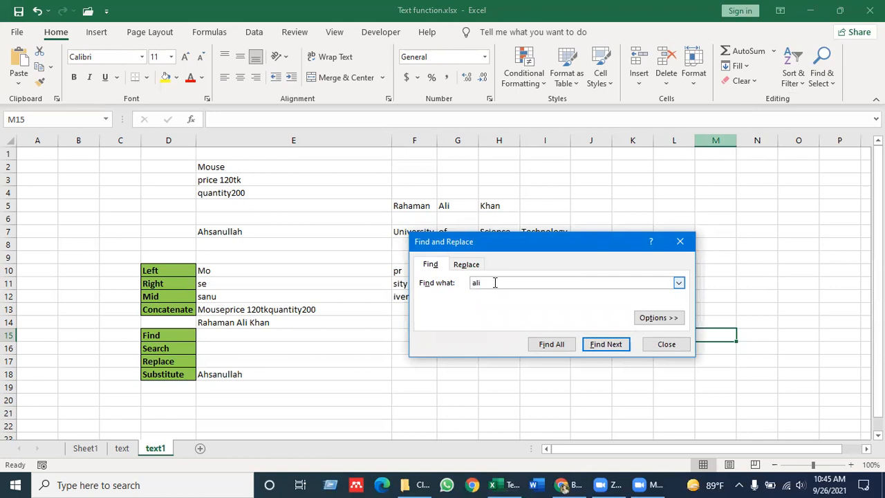
{"action": "key", "text": "BackSpace"}
{"action": "type", "text": "ali"}
{"action": "key", "text": "Return"}
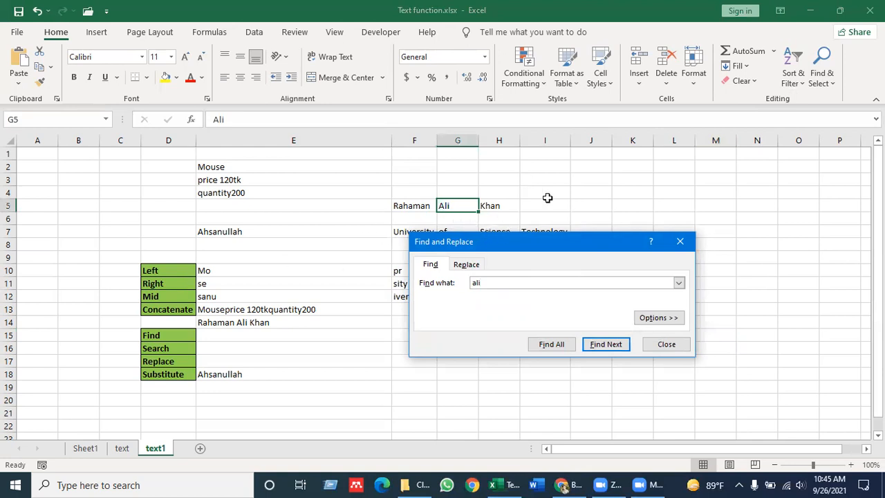
Step: Replace the middle name found in G5 with a different short name using Find and Replace
{"action": "left_click", "coordinate": [467, 266]}
{"action": "left_click", "coordinate": [503, 300]}
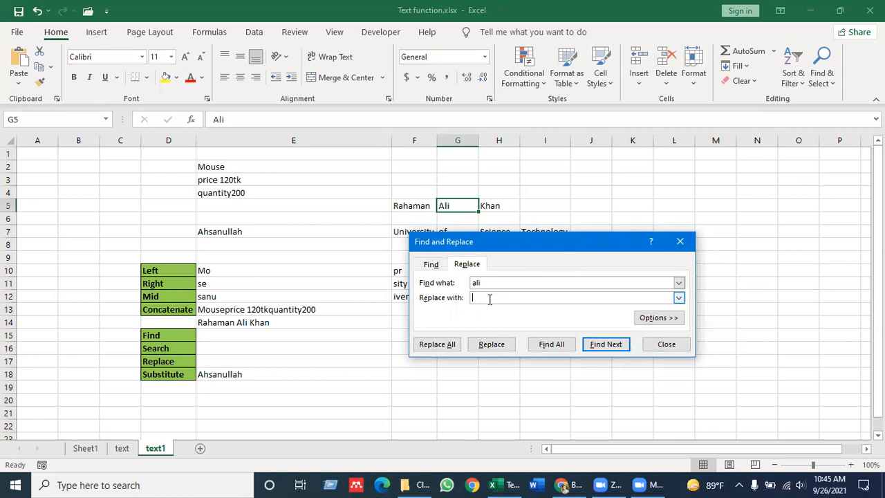
{"action": "type", "text": "Mohi"}
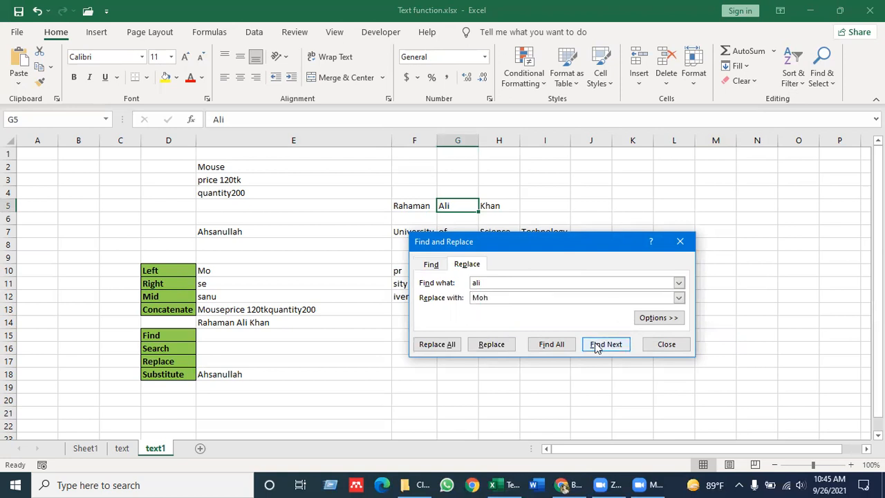
{"action": "left_click", "coordinate": [492, 349]}
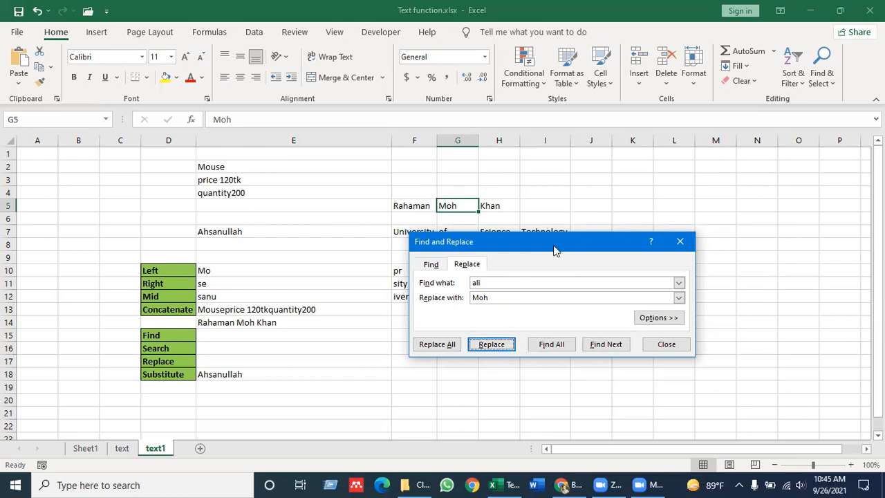
Step: Close the Find and Replace dialog and select E17 beside the Replace label
{"action": "left_click", "coordinate": [657, 349]}
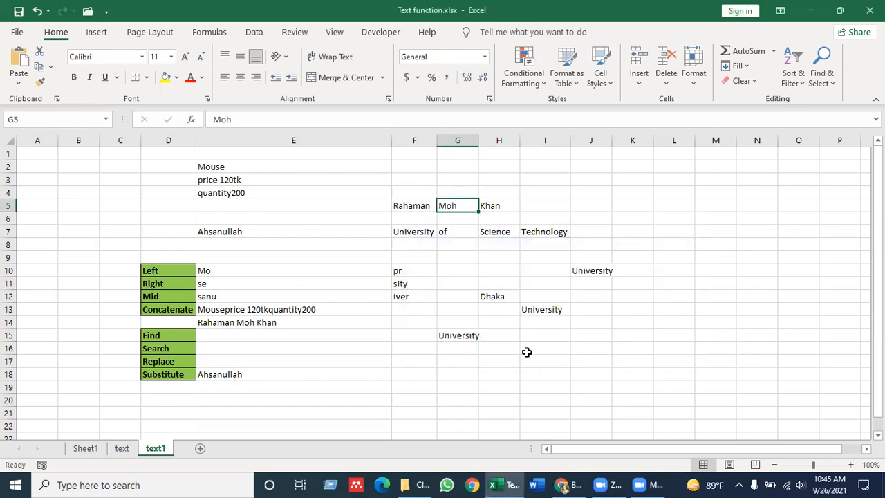
{"action": "left_click", "coordinate": [525, 348]}
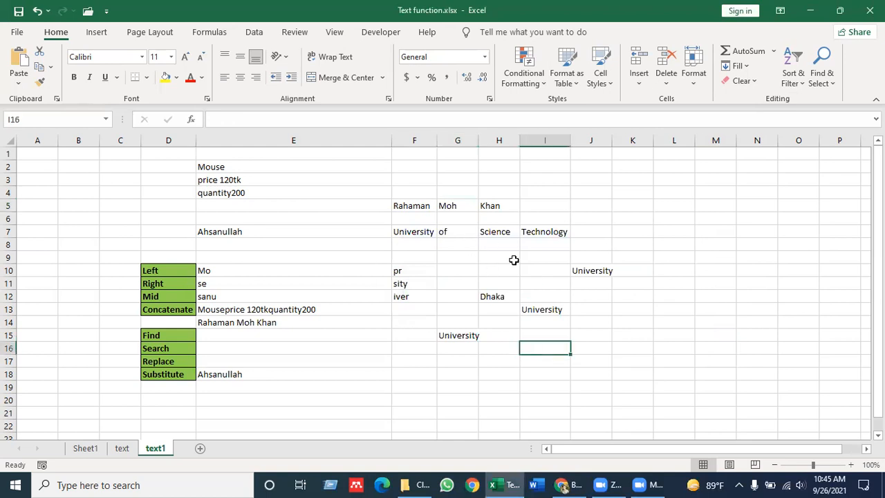
{"action": "left_click", "coordinate": [183, 361]}
{"action": "left_click", "coordinate": [215, 365]}
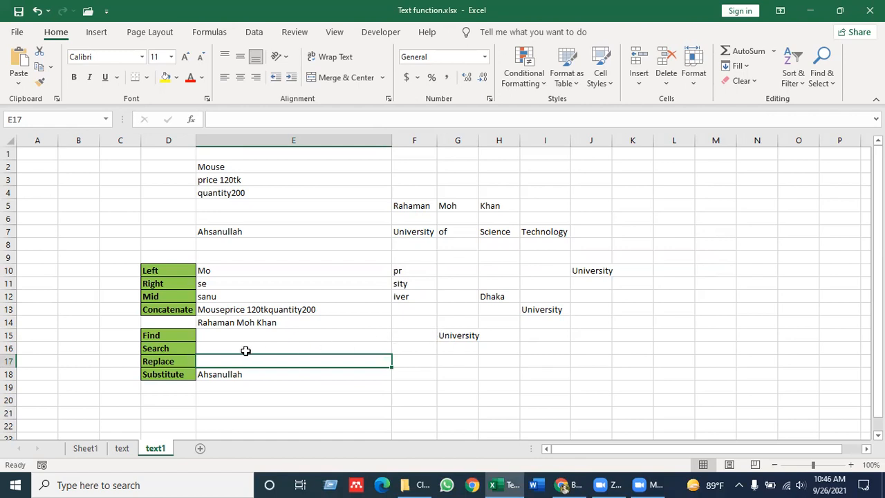
Step: Examine the SUBSTITUTE formula in E18 and the cells it references, including H12
{"action": "left_click", "coordinate": [238, 374]}
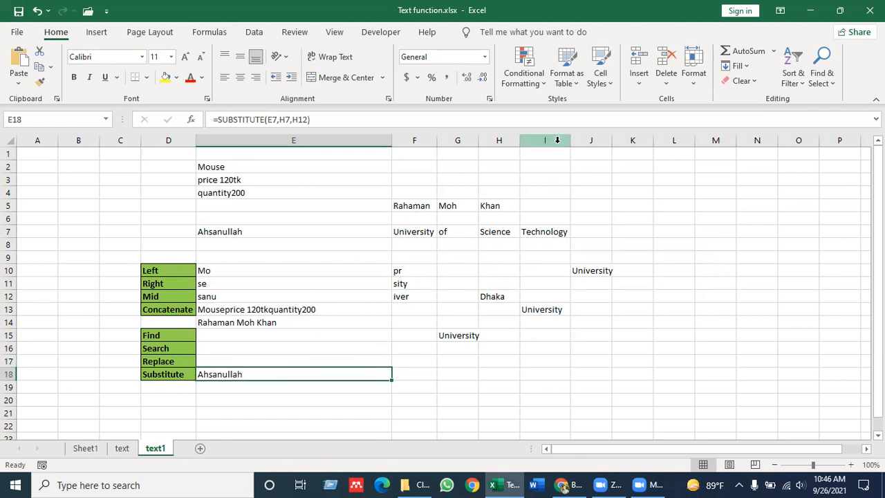
{"action": "left_click", "coordinate": [239, 367]}
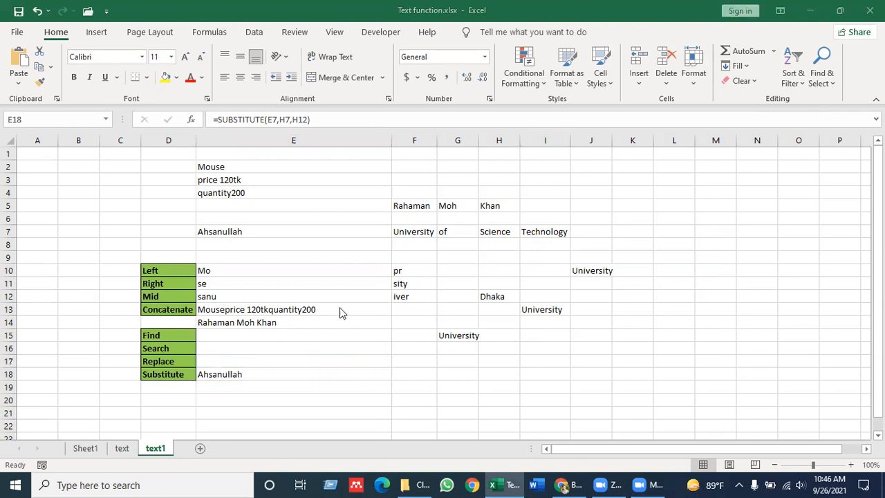
{"action": "left_click", "coordinate": [282, 122]}
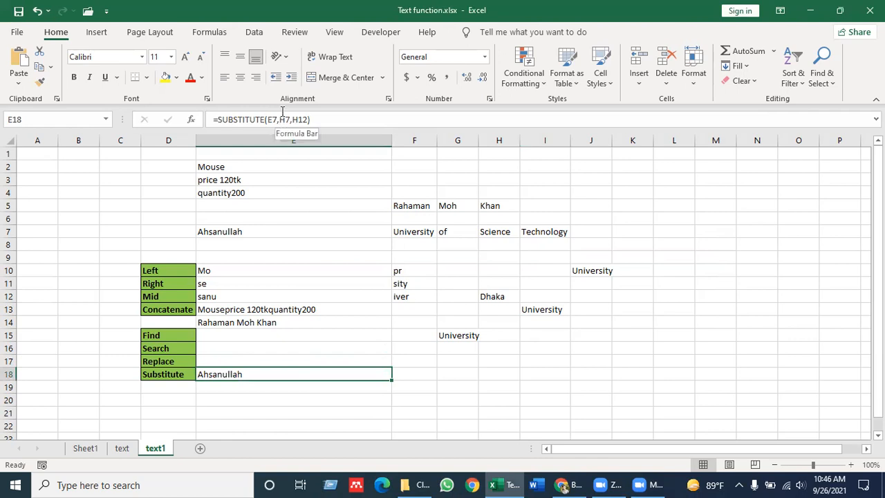
{"action": "left_click", "coordinate": [283, 115]}
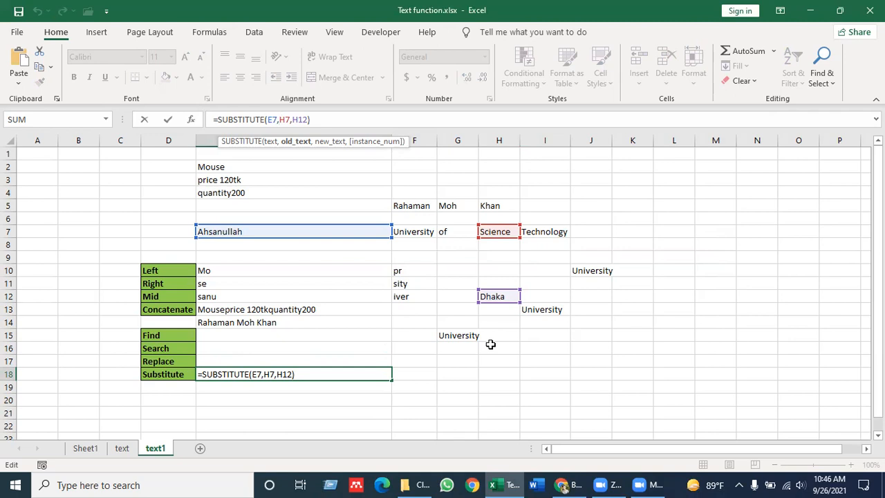
{"action": "key", "text": "Return"}
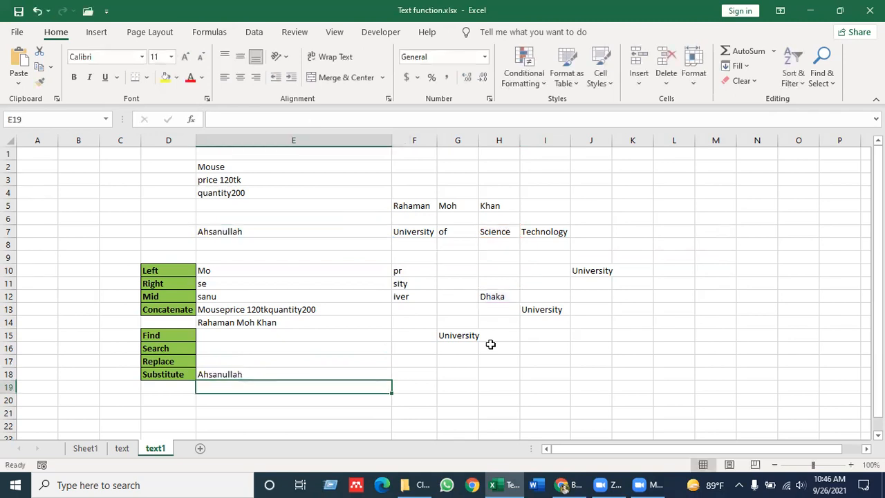
{"action": "left_click", "coordinate": [330, 371]}
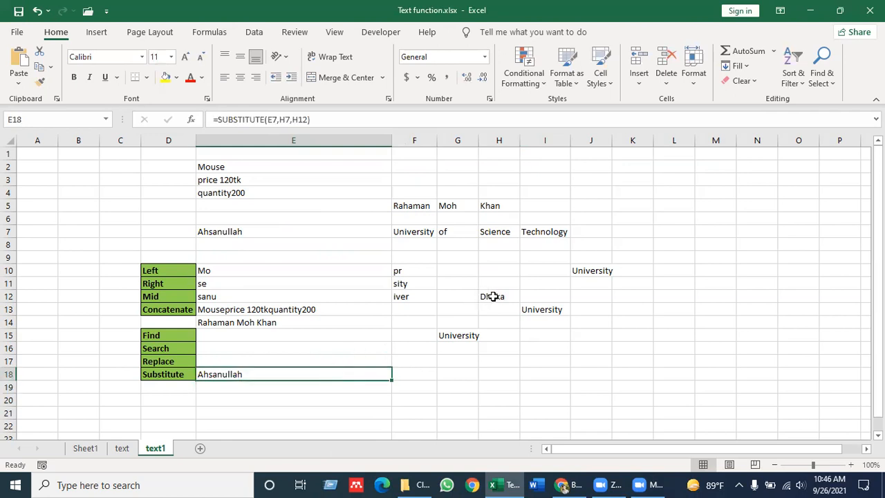
{"action": "left_click", "coordinate": [493, 296]}
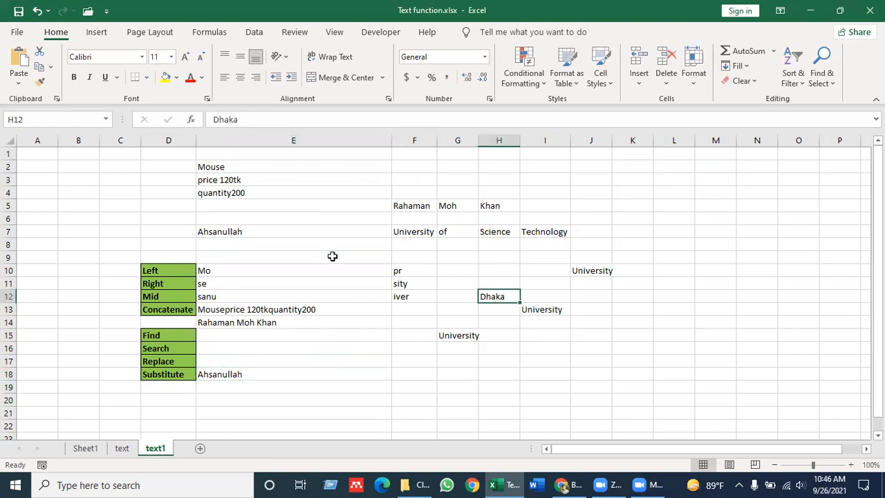
Step: Replace the formula in E18 with =SUBSTITUTE(E7,H12,H7,4)
{"action": "left_click", "coordinate": [239, 374]}
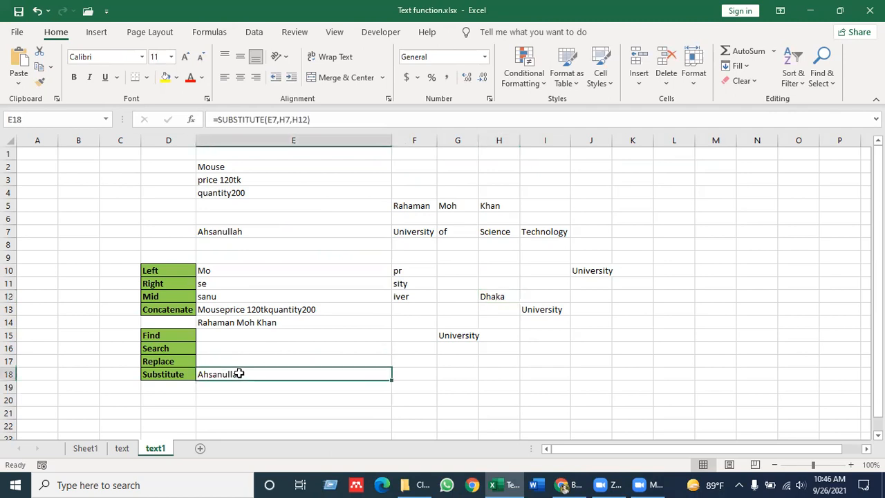
{"action": "key", "text": "Delete"}
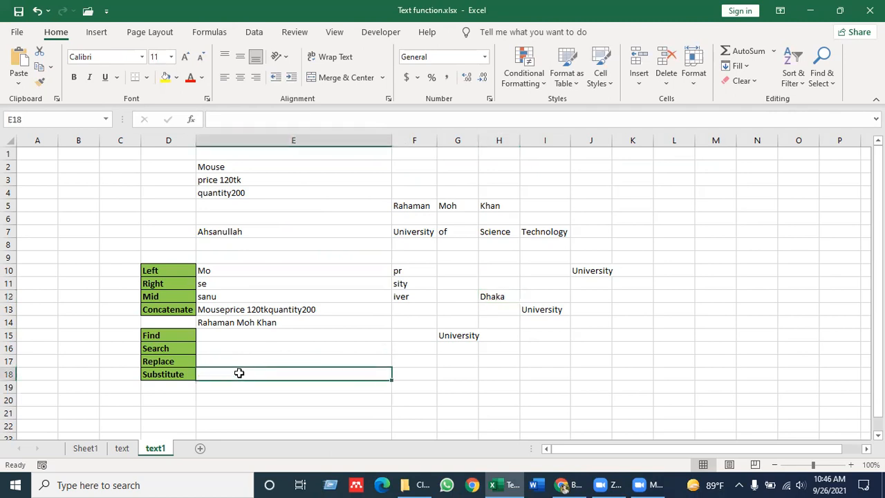
{"action": "type", "text": "=sub"}
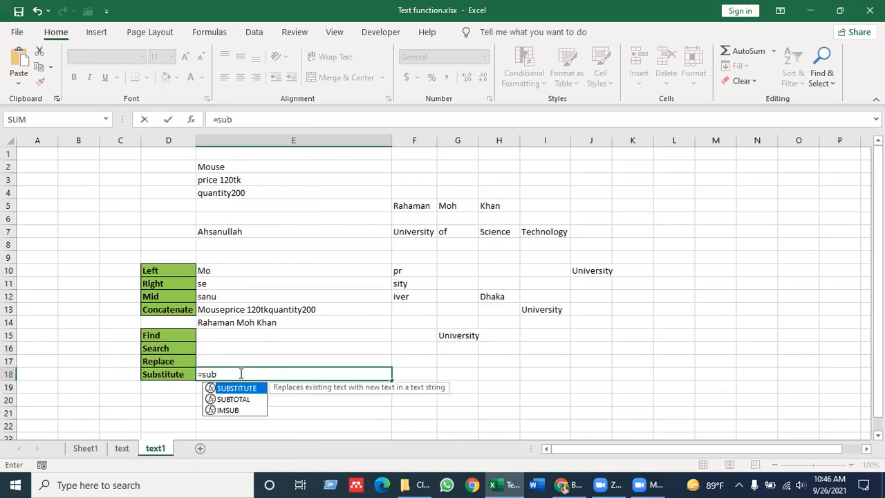
{"action": "key", "text": "Tab"}
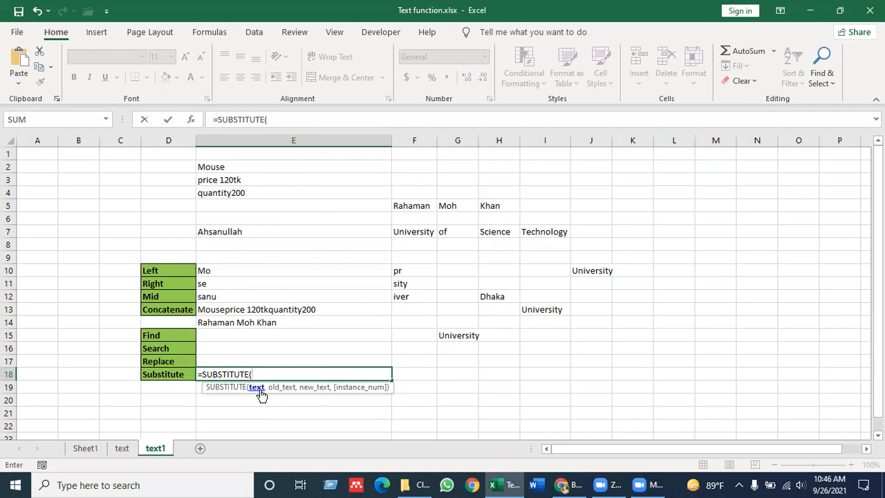
{"action": "left_click", "coordinate": [237, 232]}
{"action": "type", "text": ","}
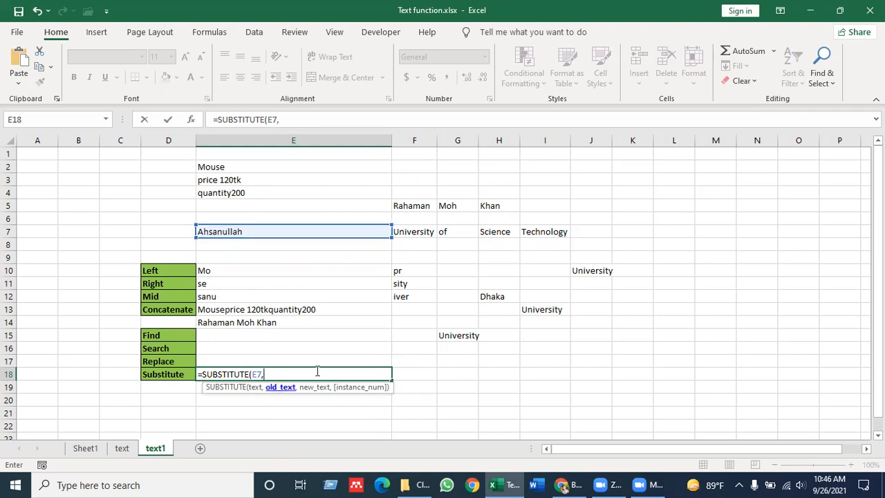
{"action": "left_click", "coordinate": [505, 294]}
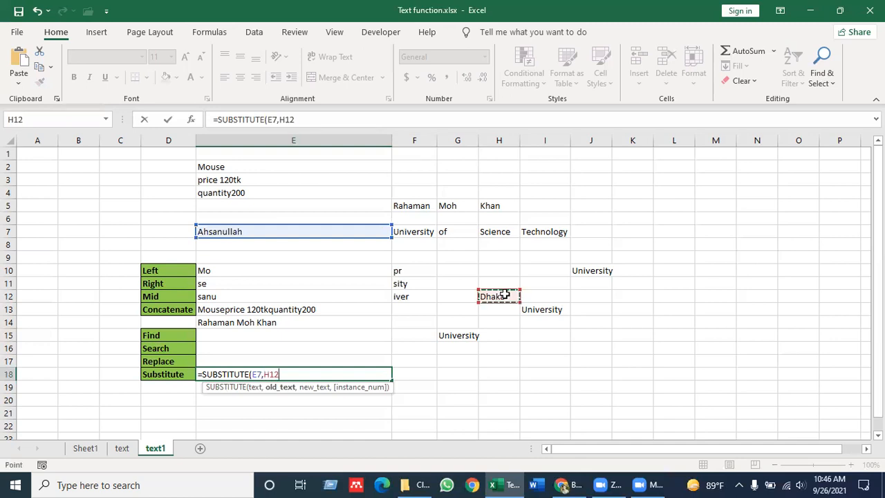
{"action": "type", "text": ","}
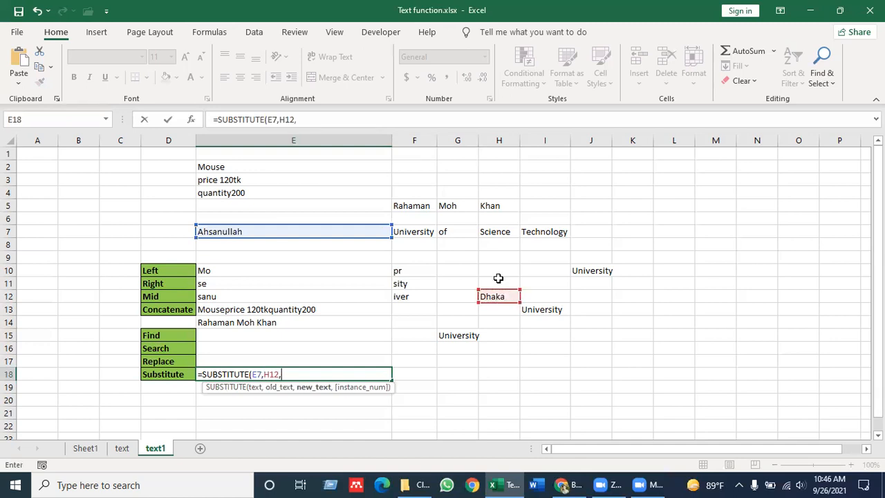
{"action": "left_click", "coordinate": [495, 232]}
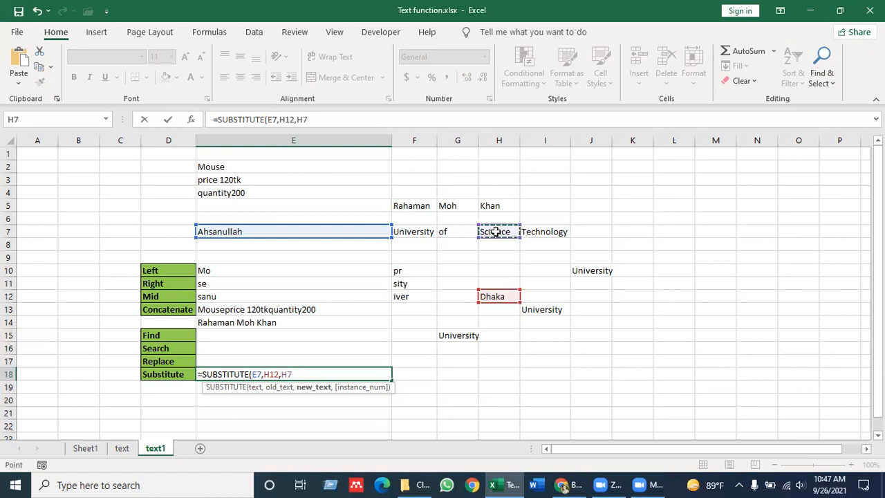
{"action": "type", "text": ","}
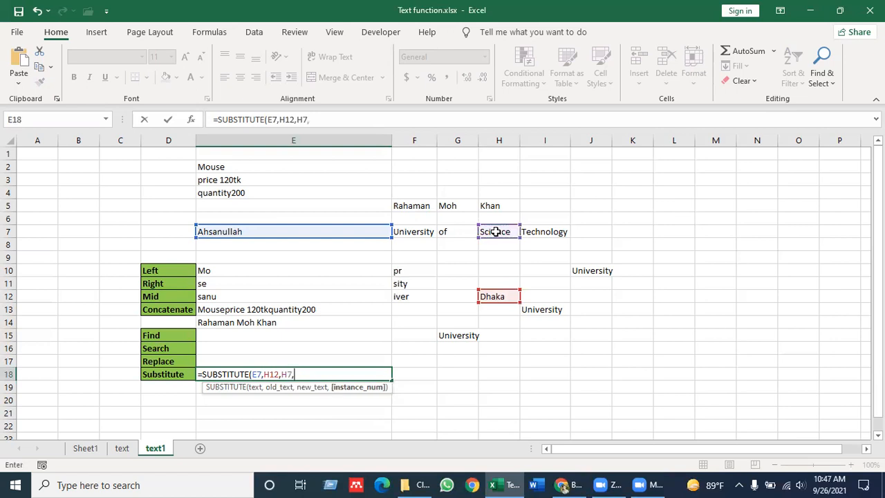
{"action": "type", "text": "4"}
{"action": "key", "text": "Return"}
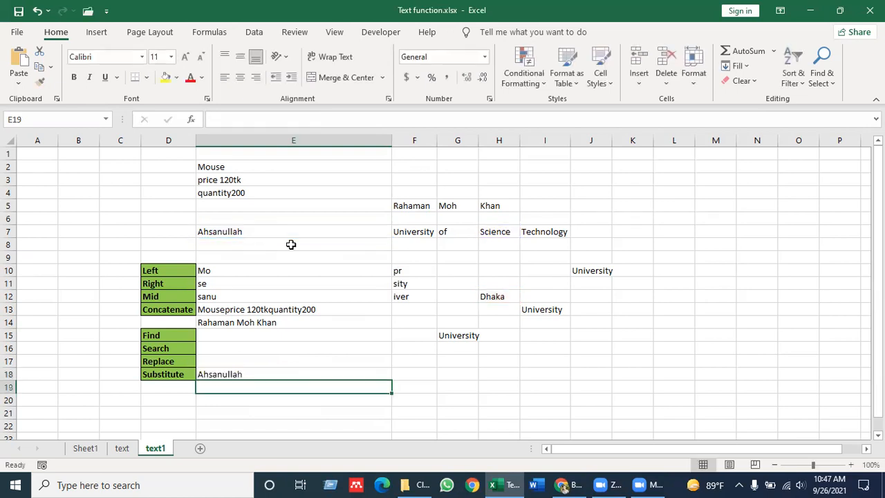
Step: Review the SUBSTITUTE formula in E18 against its source text in E7 and the old text in H12
{"action": "left_click", "coordinate": [261, 374]}
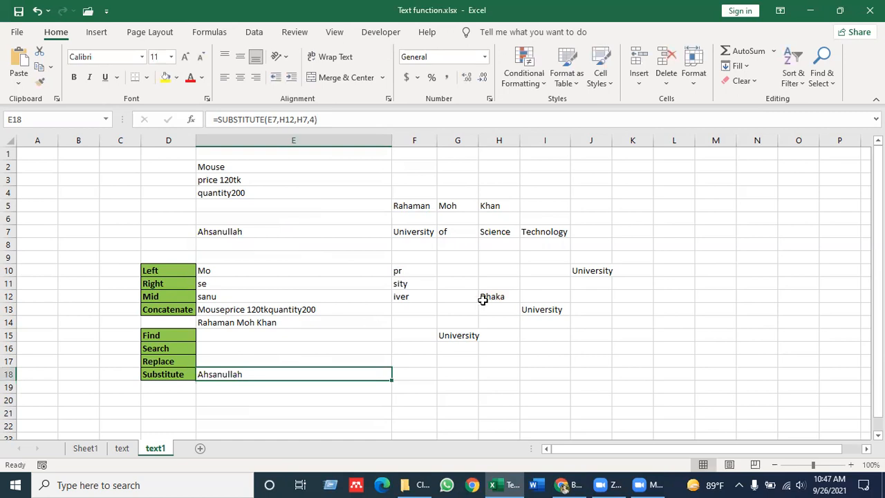
{"action": "left_click", "coordinate": [506, 296]}
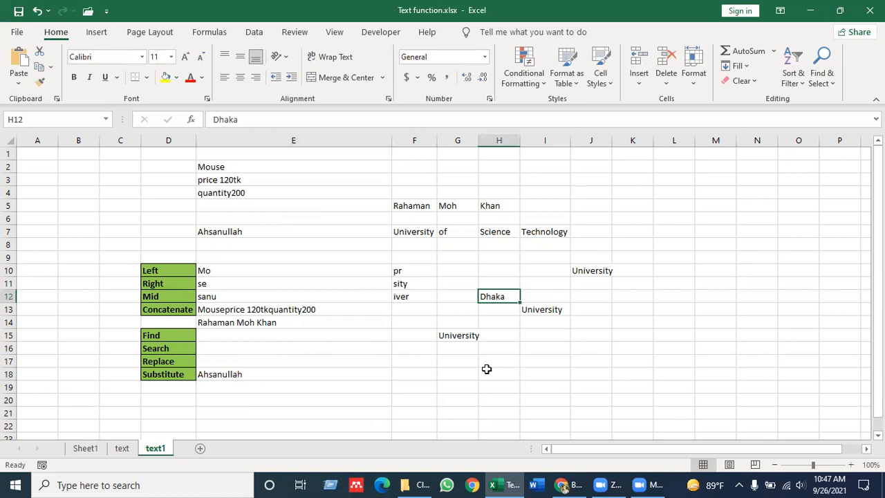
{"action": "left_click", "coordinate": [537, 372]}
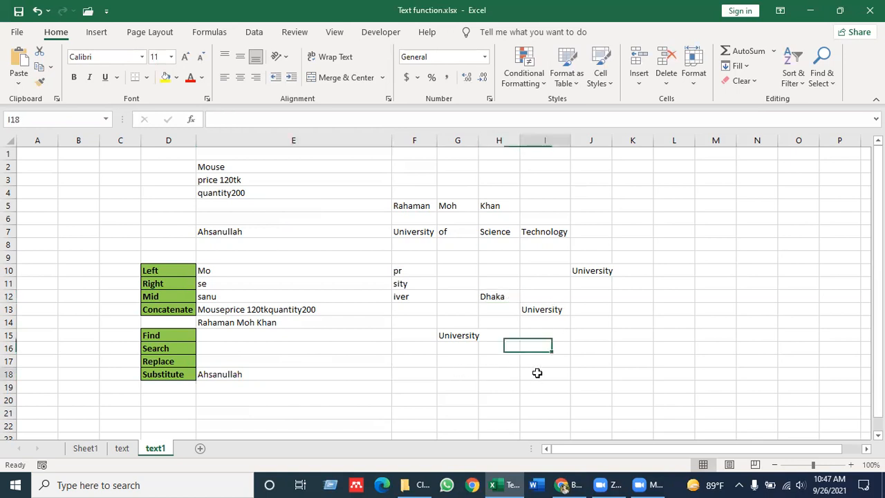
{"action": "left_click", "coordinate": [497, 299]}
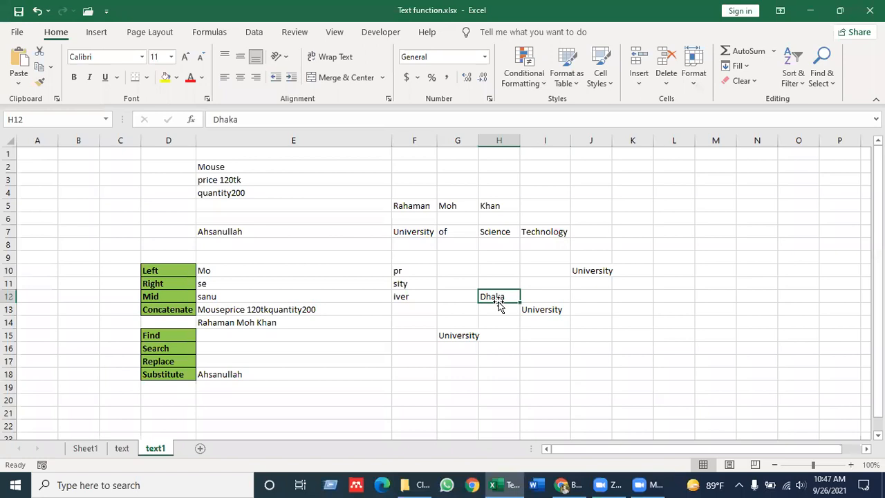
{"action": "left_click", "coordinate": [304, 231]}
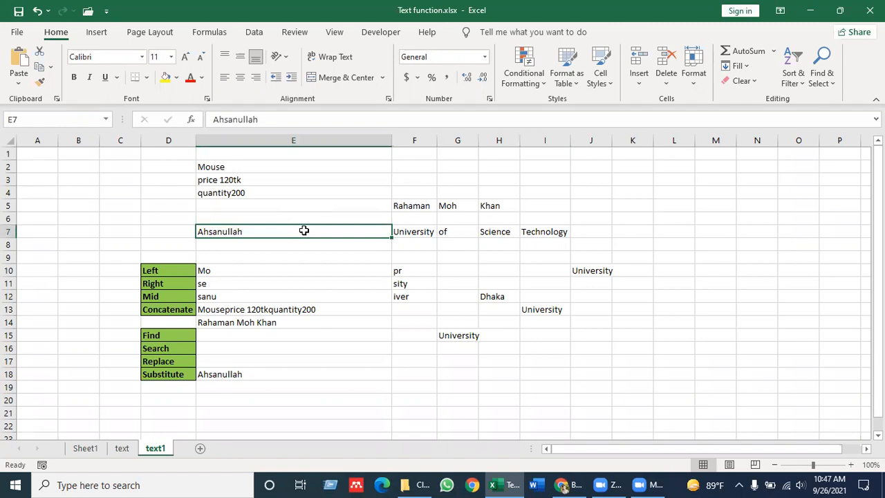
{"action": "left_click", "coordinate": [498, 297]}
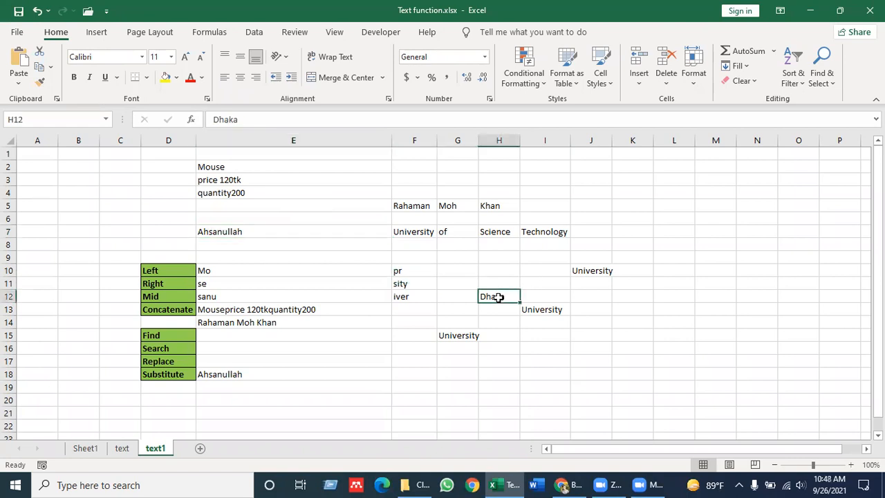
{"action": "left_click", "coordinate": [344, 232]}
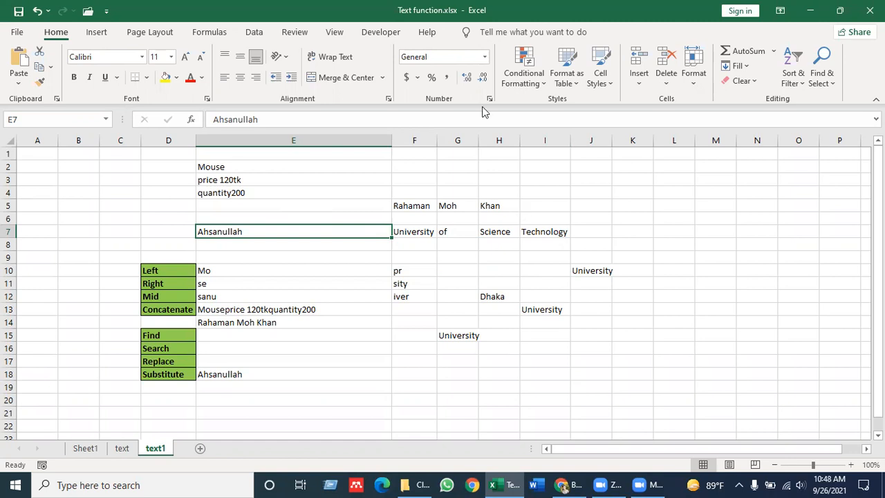
{"action": "left_click", "coordinate": [526, 114]}
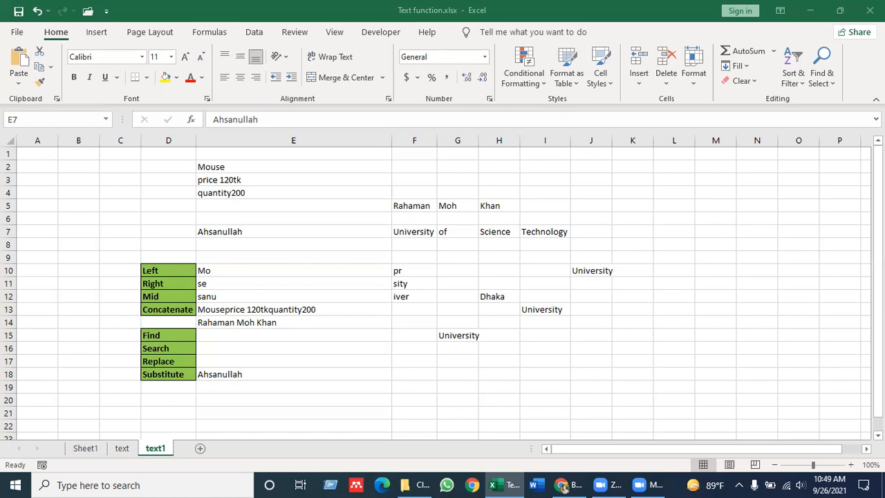
Step: Clear cell E18 beside the Substitute label and start a new SUBSTITUTE formula there
{"action": "left_click", "coordinate": [240, 374]}
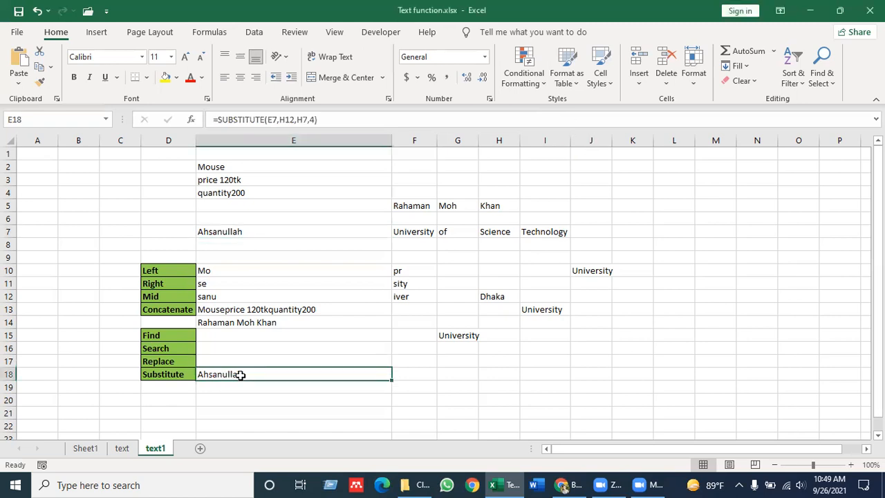
{"action": "key", "text": "Delete"}
{"action": "type", "text": "=su"}
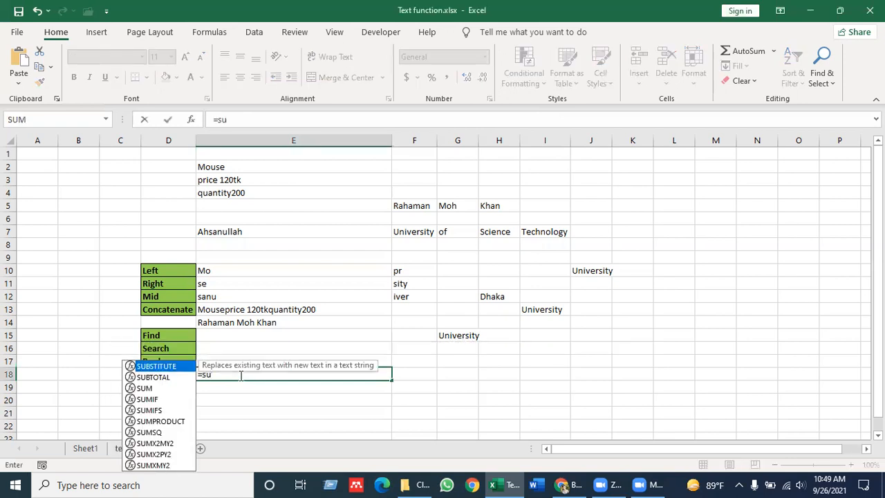
{"action": "key", "text": "Tab"}
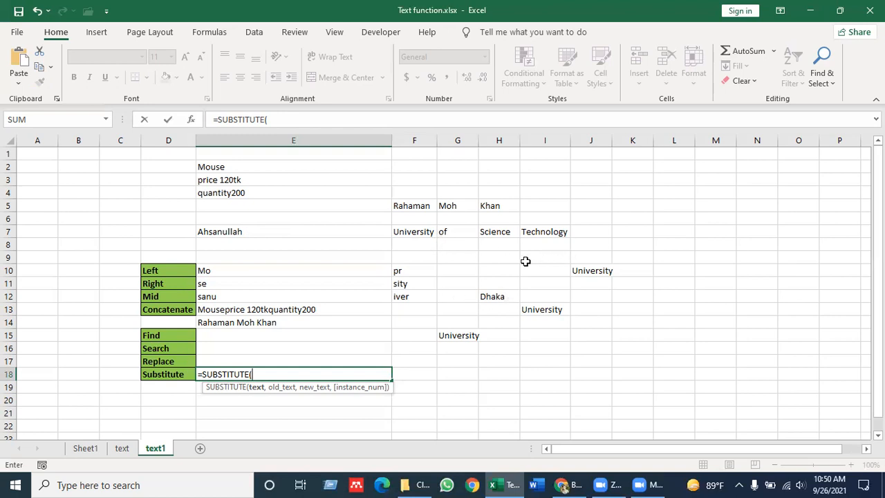
{"action": "left_click", "coordinate": [265, 231]}
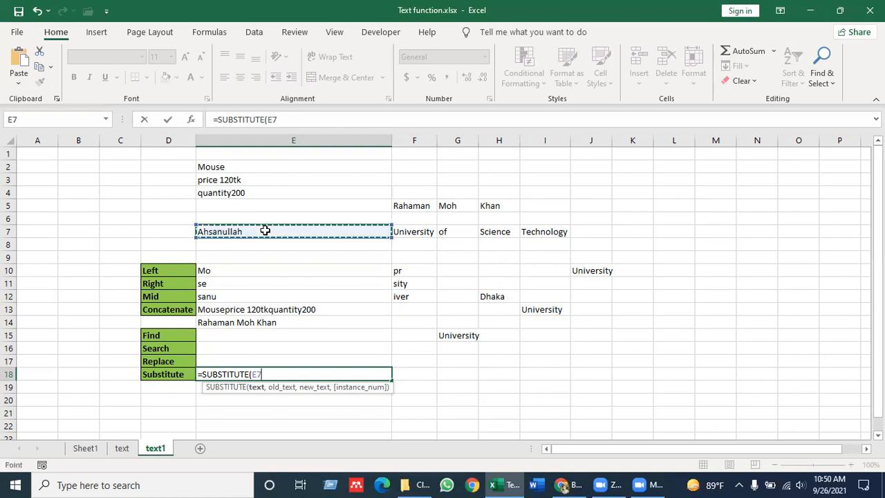
{"action": "left_click", "coordinate": [495, 296]}
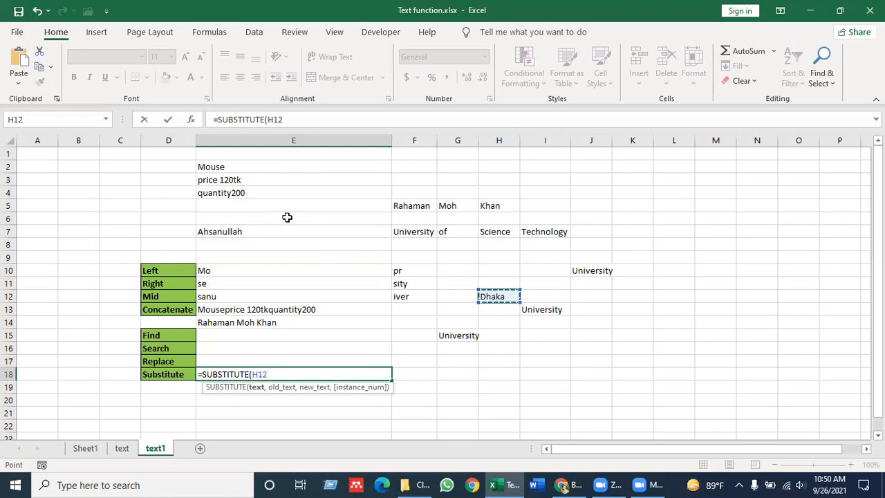
{"action": "left_click", "coordinate": [263, 230]}
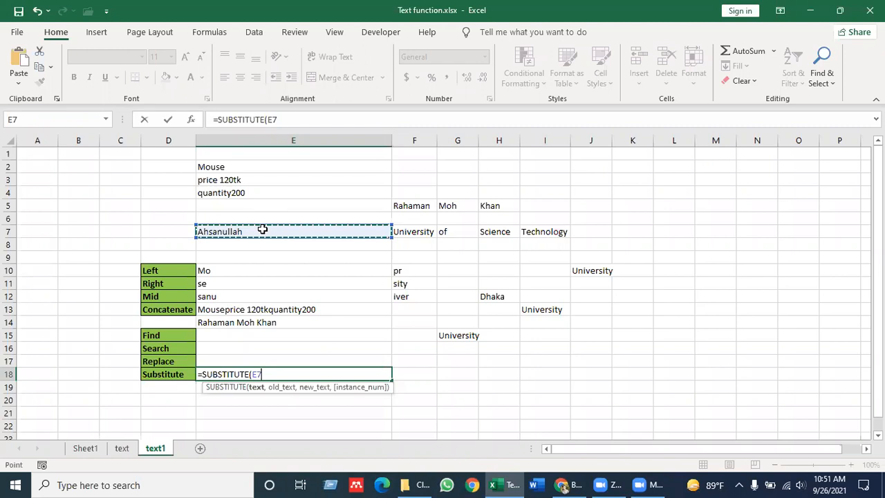
{"action": "key", "text": "BackSpace"}
{"action": "key", "text": "BackSpace"}
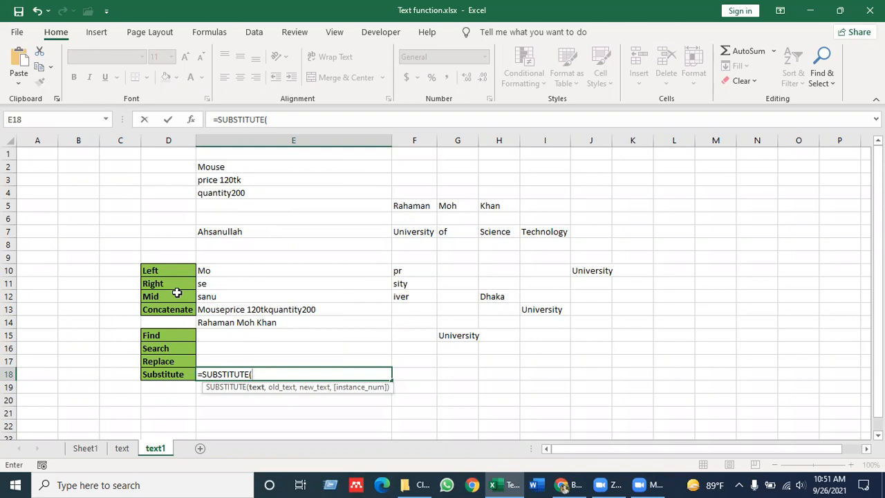
Step: Fill in the SUBSTITUTE arguments in E18 with E7 as text, H12 as old text, H7 as new text and instance number 4
{"action": "left_click", "coordinate": [248, 234]}
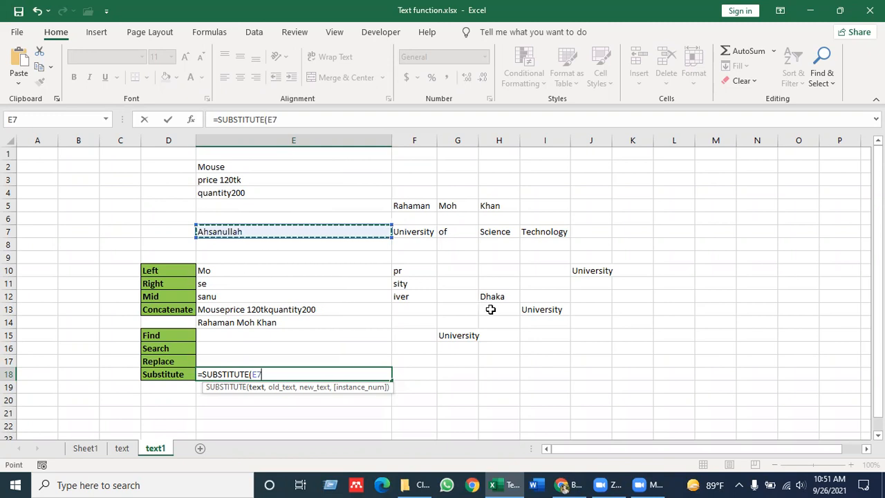
{"action": "type", "text": ","}
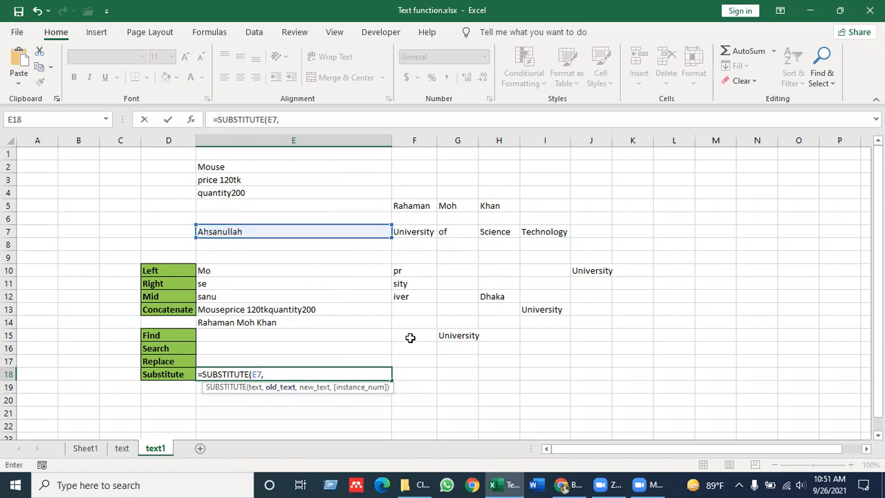
{"action": "left_click", "coordinate": [500, 296]}
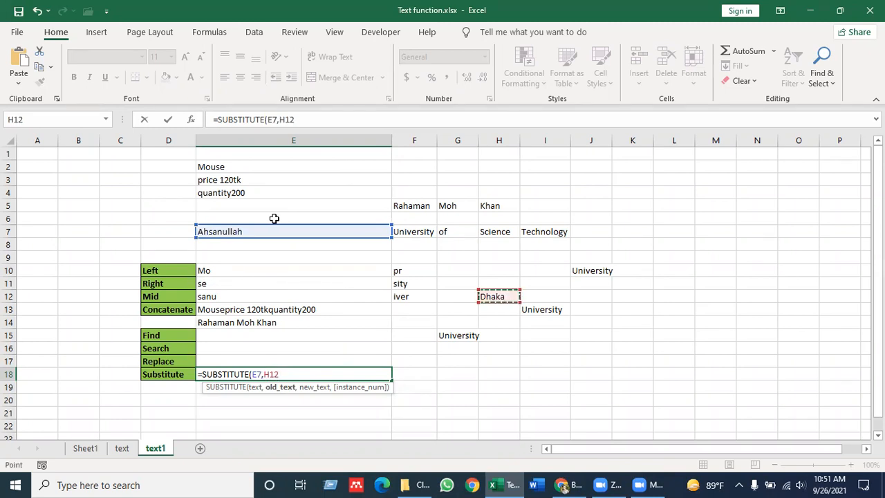
{"action": "type", "text": ","}
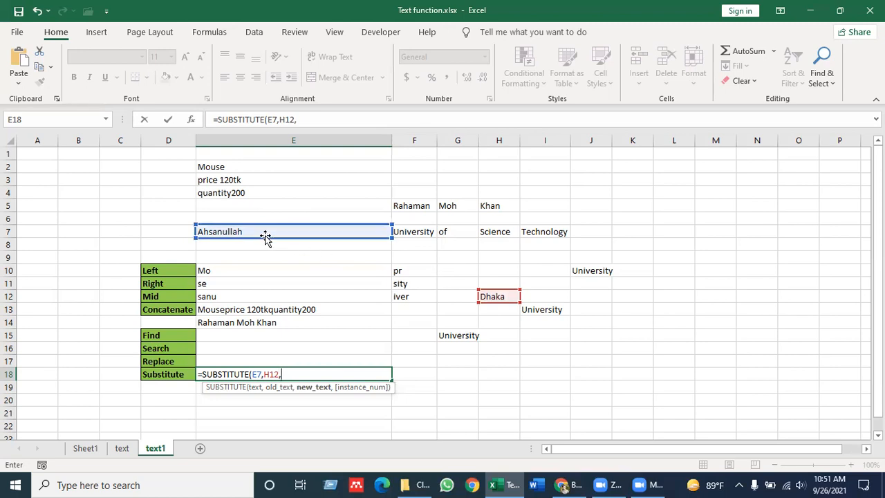
{"action": "left_click", "coordinate": [497, 231]}
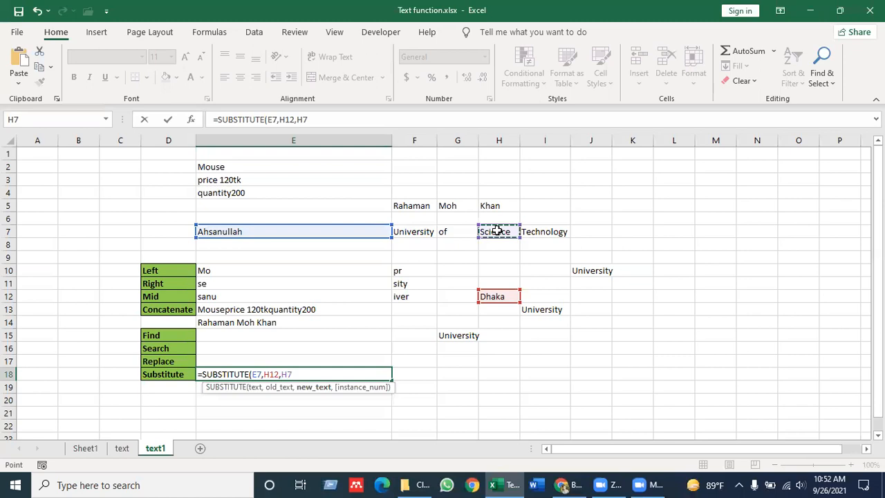
{"action": "type", "text": ","}
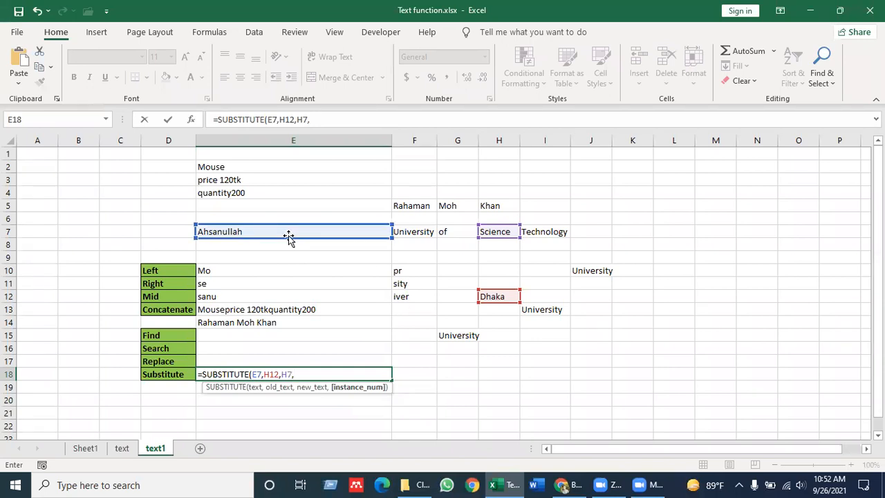
{"action": "type", "text": "4"}
Step: Erase all arguments of the unfinished SUBSTITUTE formula in E18, keeping the function name and opening parenthesis
{"action": "key", "text": "BackSpace"}
{"action": "key", "text": "BackSpace"}
{"action": "key", "text": "BackSpace"}
{"action": "key", "text": "BackSpace"}
{"action": "key", "text": "BackSpace"}
{"action": "key", "text": "BackSpace"}
{"action": "key", "text": "BackSpace"}
{"action": "key", "text": "BackSpace"}
{"action": "key", "text": "BackSpace"}
{"action": "key", "text": "BackSpace"}
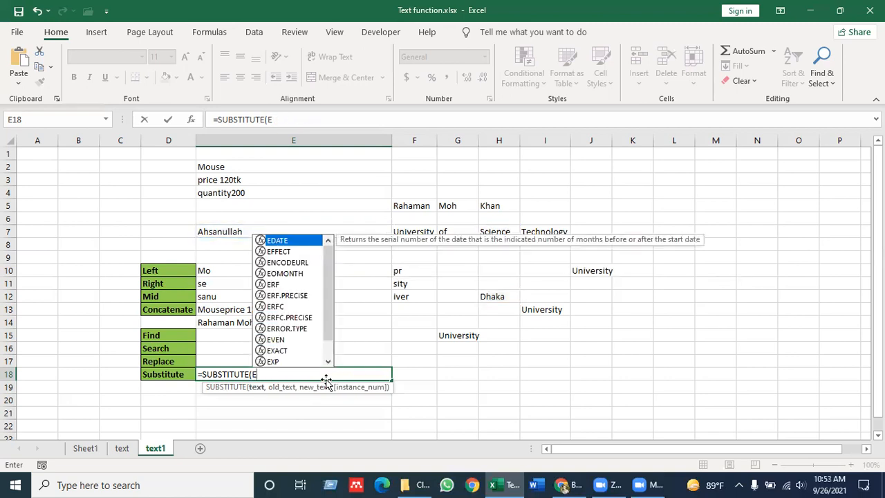
{"action": "key", "text": "BackSpace"}
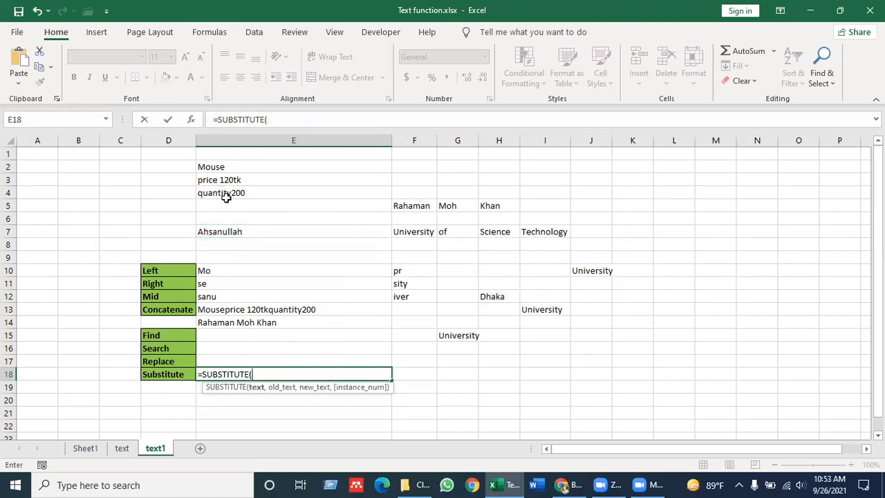
Step: Complete the formula in E18 as =SUBSTITUTE(E7,H12,H7,4)
{"action": "left_click", "coordinate": [250, 231]}
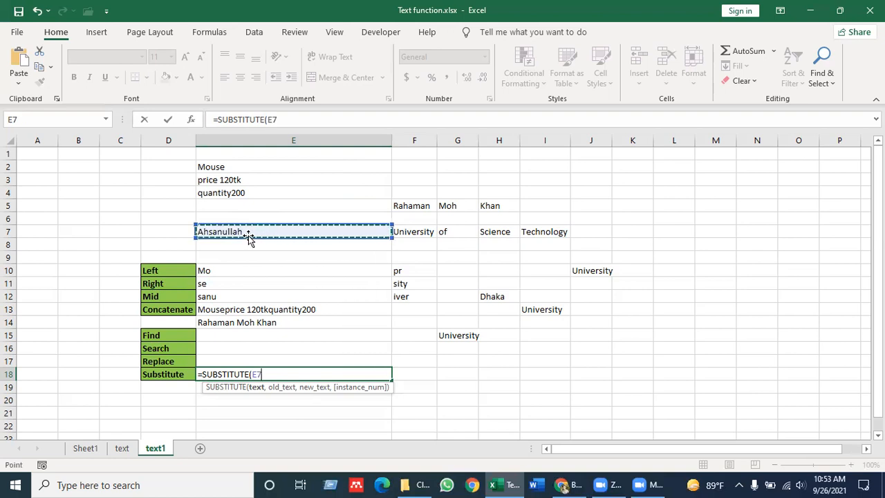
{"action": "type", "text": ","}
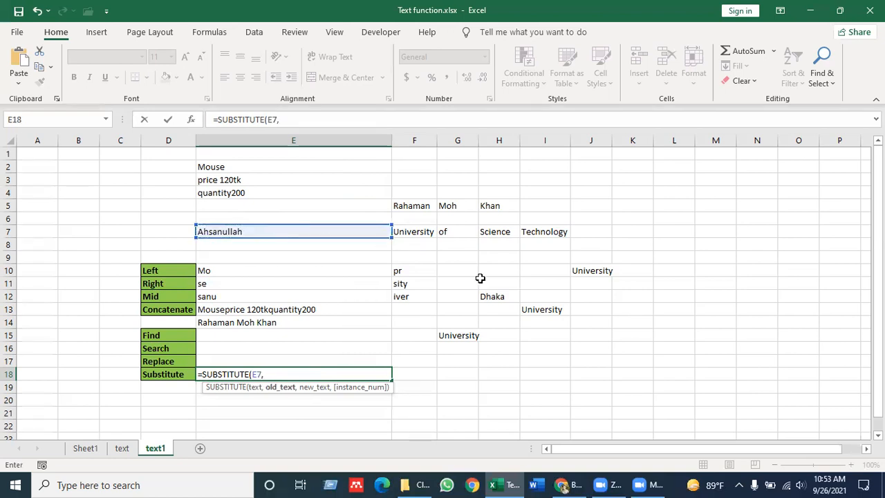
{"action": "left_click", "coordinate": [495, 298]}
{"action": "type", "text": ","}
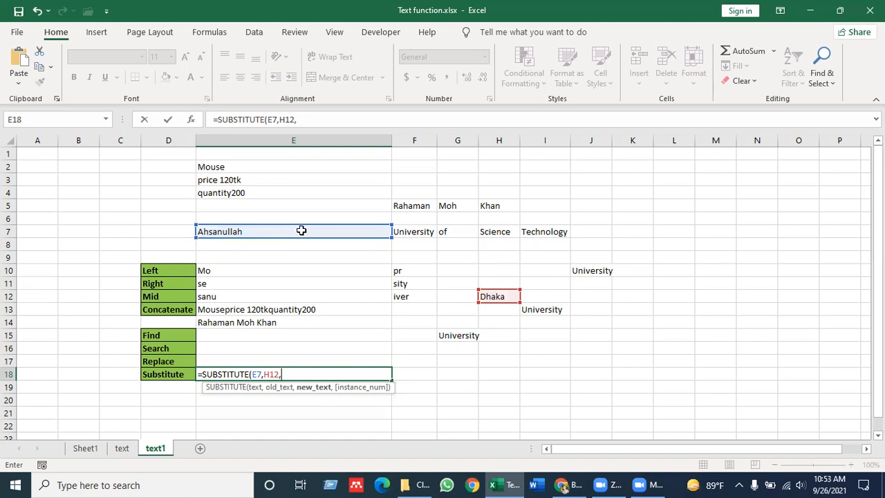
{"action": "left_click", "coordinate": [488, 235]}
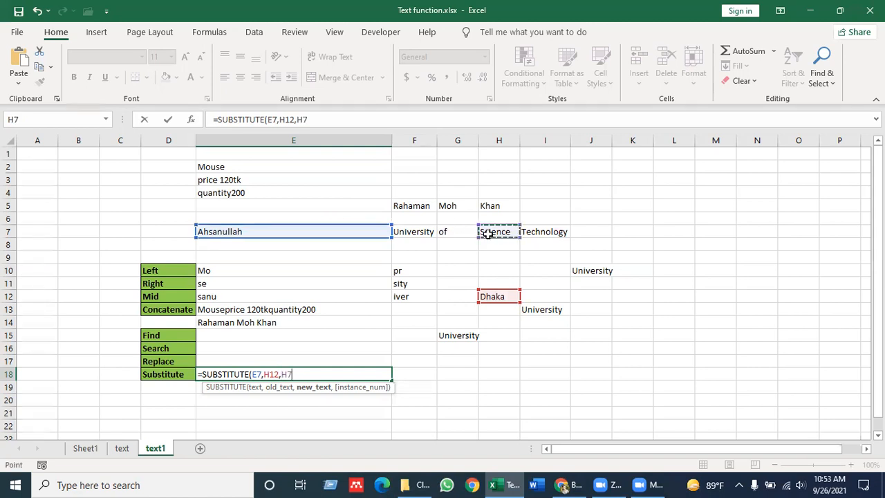
{"action": "type", "text": ","}
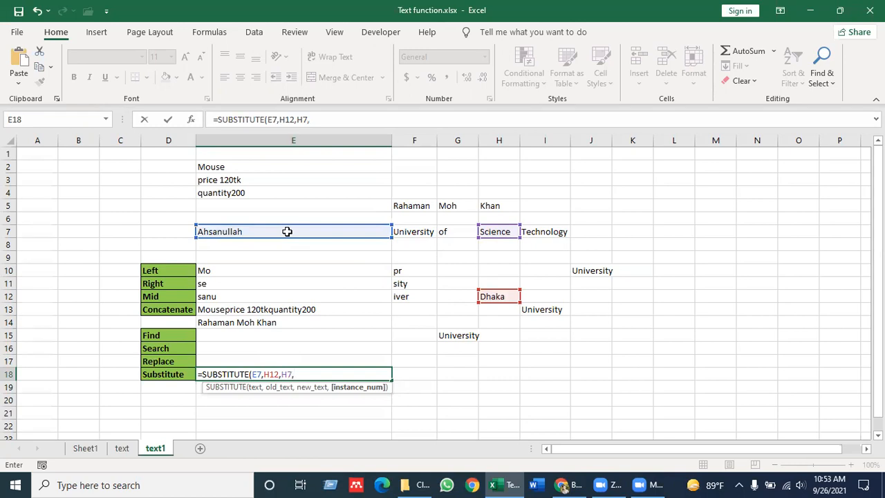
{"action": "type", "text": "4"}
{"action": "key", "text": "Return"}
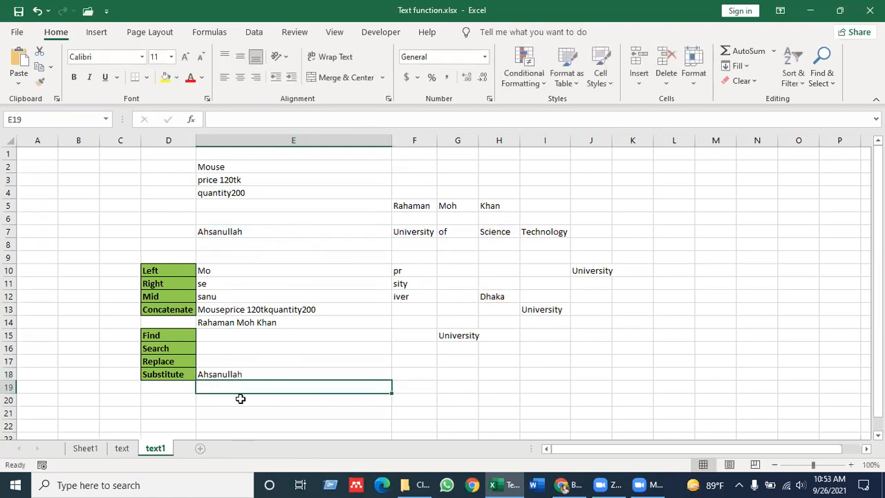
Step: Compare the SUBSTITUTE formula in E18 with its source text in E7 and the old text in H12
{"action": "left_click", "coordinate": [237, 373]}
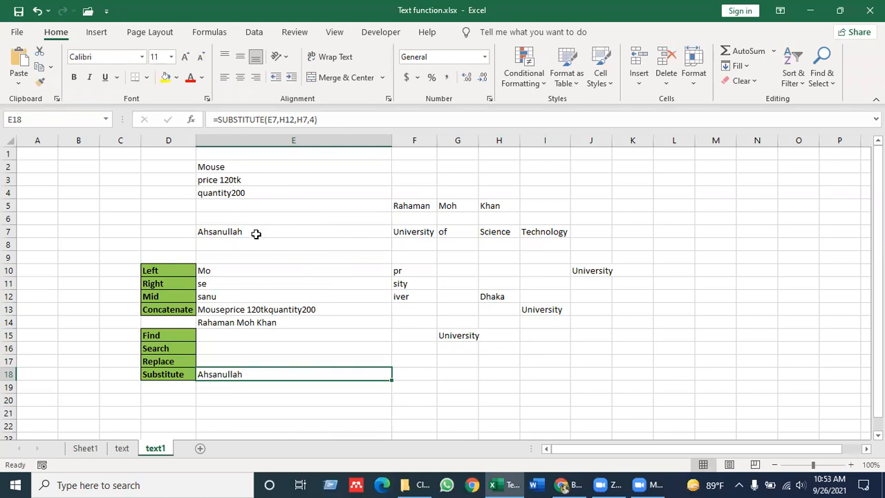
{"action": "left_click", "coordinate": [254, 233]}
{"action": "left_click", "coordinate": [487, 297]}
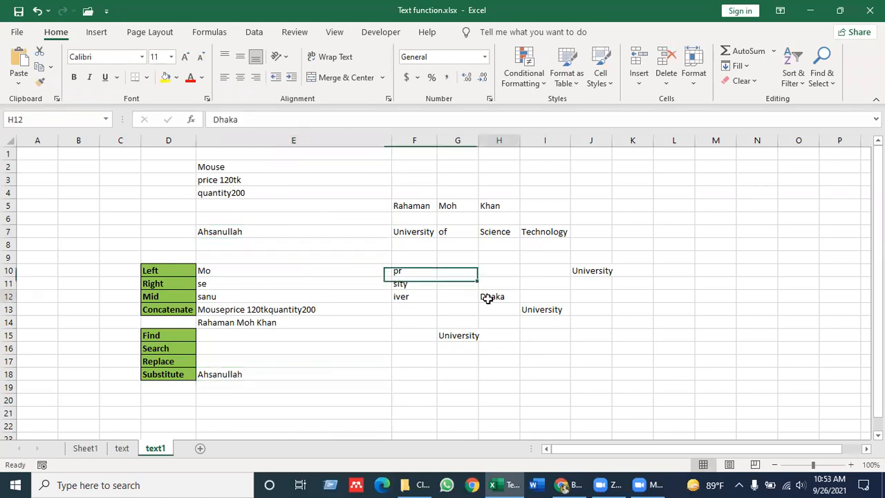
{"action": "left_click", "coordinate": [302, 230]}
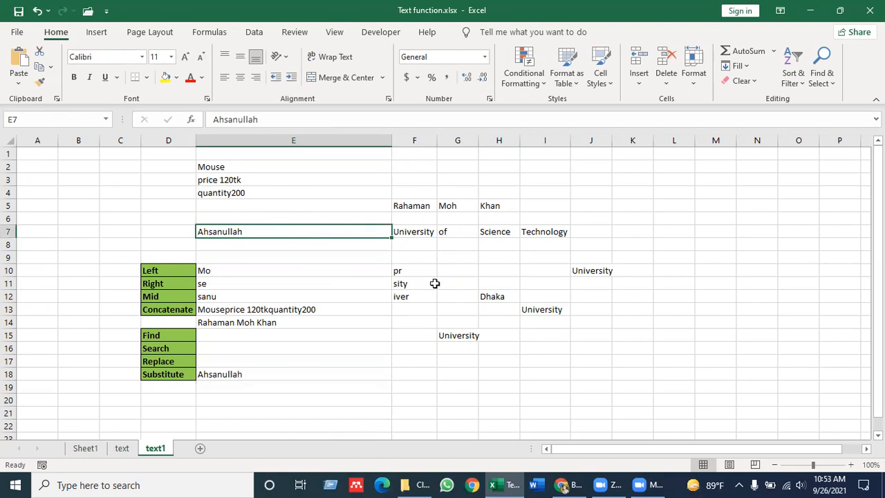
{"action": "left_click", "coordinate": [337, 270]}
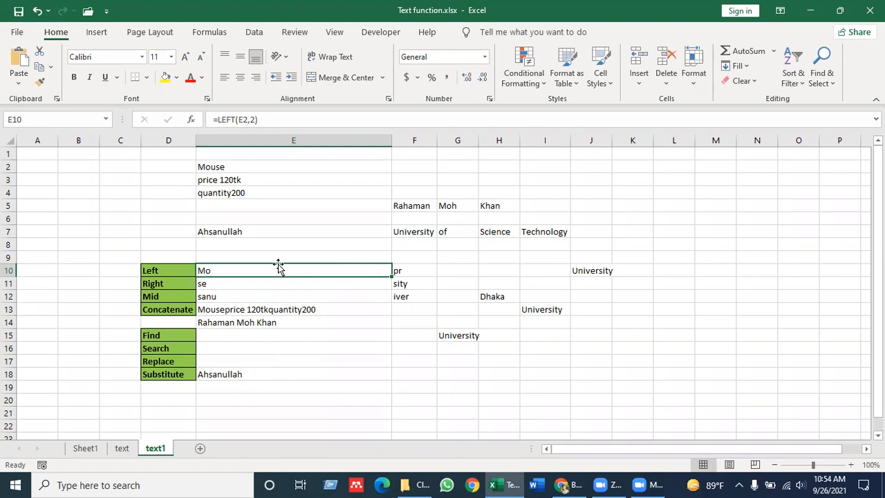
{"action": "left_click", "coordinate": [249, 237]}
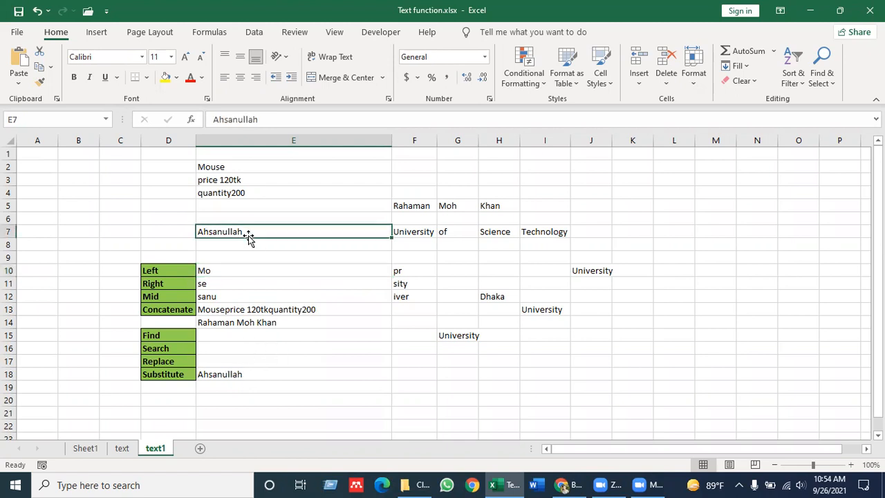
{"action": "left_click", "coordinate": [500, 294]}
{"action": "left_click", "coordinate": [292, 235]}
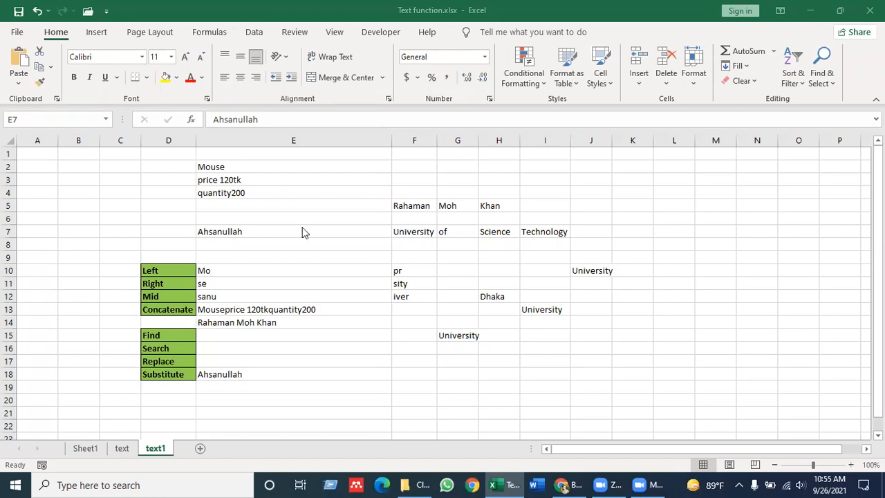
{"action": "left_click", "coordinate": [272, 244]}
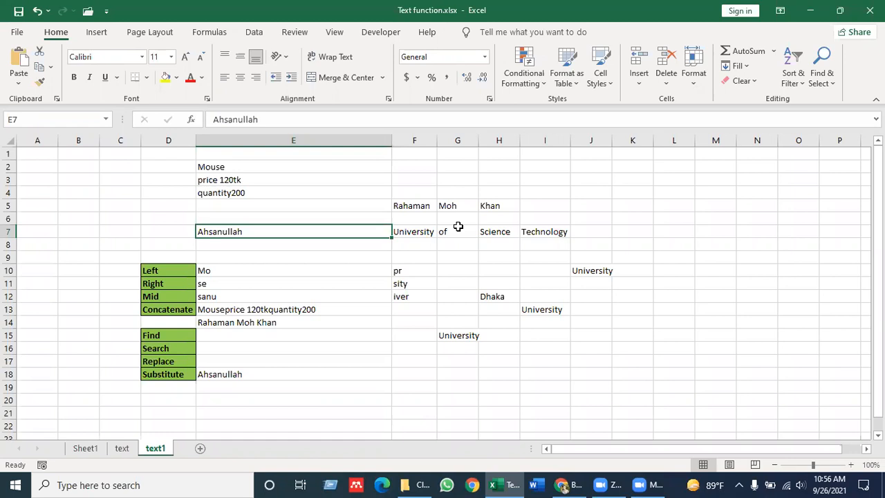
{"action": "left_click", "coordinate": [499, 295]}
{"action": "left_click", "coordinate": [296, 229]}
Step: Examine how the university name is split across E7:I7, checking the range and its individual cells
{"action": "left_click_drag", "start_coordinate": [264, 232], "coordinate": [533, 230]}
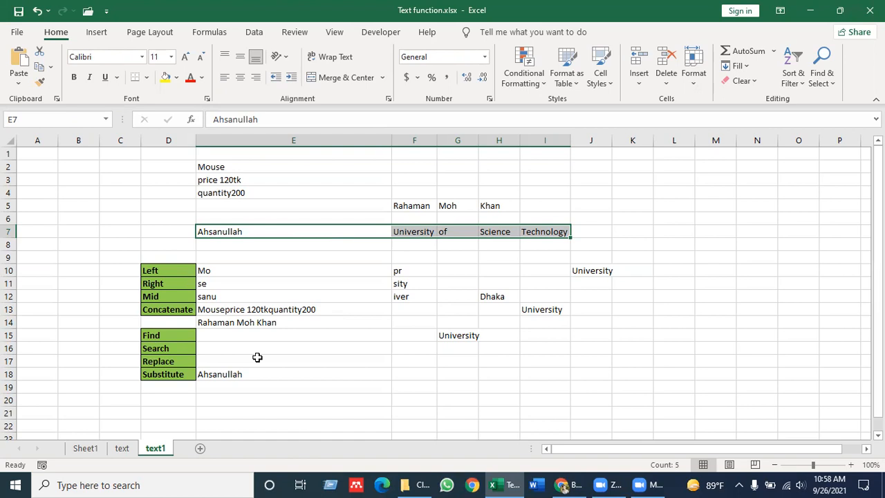
{"action": "left_click", "coordinate": [367, 326]}
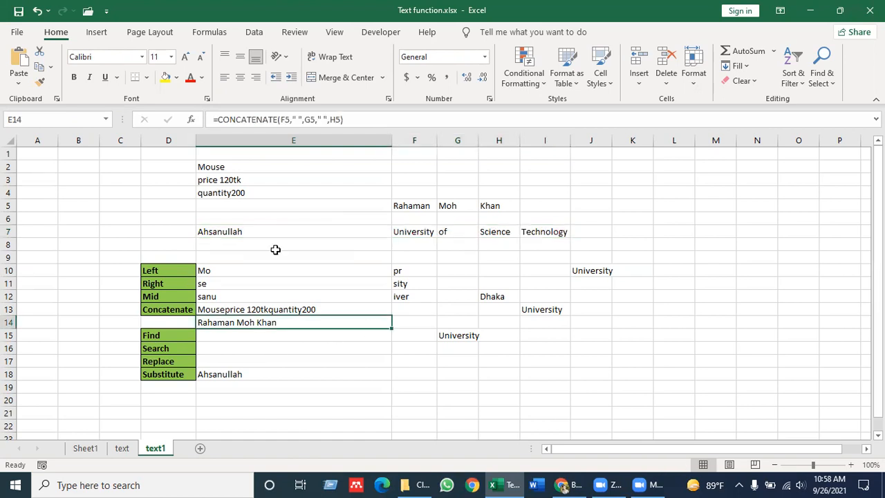
{"action": "left_click", "coordinate": [240, 231]}
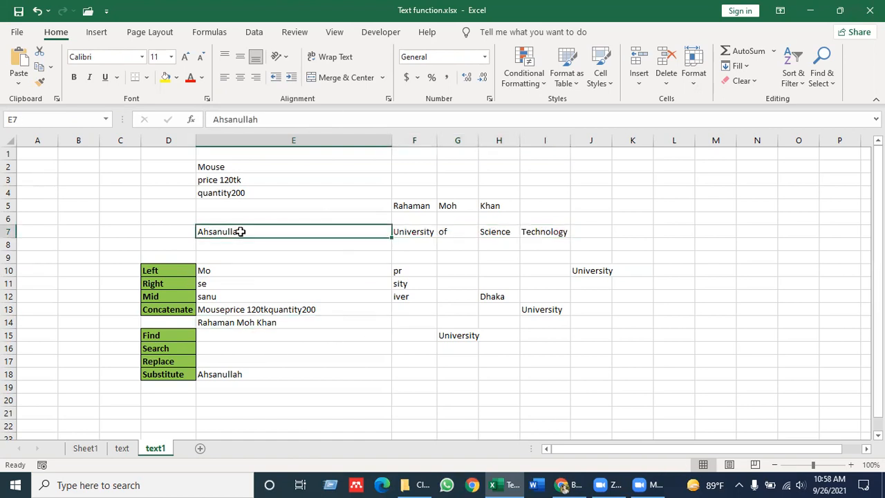
{"action": "left_click_drag", "start_coordinate": [240, 231], "coordinate": [553, 239]}
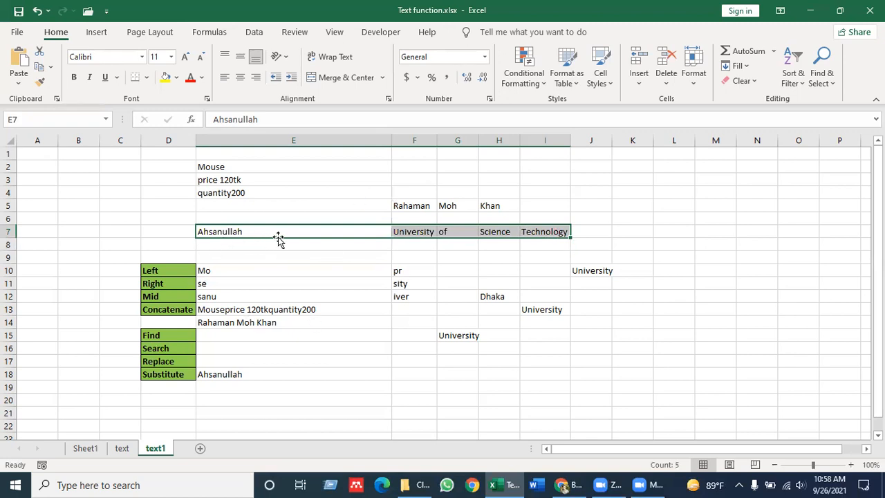
{"action": "left_click", "coordinate": [452, 231]}
{"action": "left_click", "coordinate": [409, 232]}
{"action": "key", "text": "Left"}
{"action": "key", "text": "Right"}
{"action": "key", "text": "Right"}
{"action": "key", "text": "Right"}
{"action": "key", "text": "Right"}
{"action": "key", "text": "Left"}
{"action": "key", "text": "Left"}
{"action": "key", "text": "Left"}
{"action": "key", "text": "Left"}
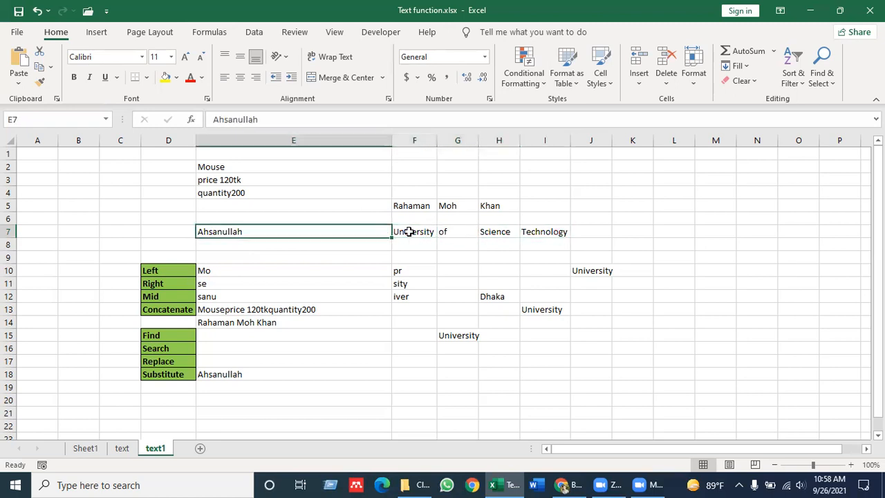
{"action": "key", "text": "Right"}
{"action": "key", "text": "Left"}
Step: Inspect the content of E7 in edit mode and go through the separate word cells of row 7 again
{"action": "double_click", "coordinate": [258, 231]}
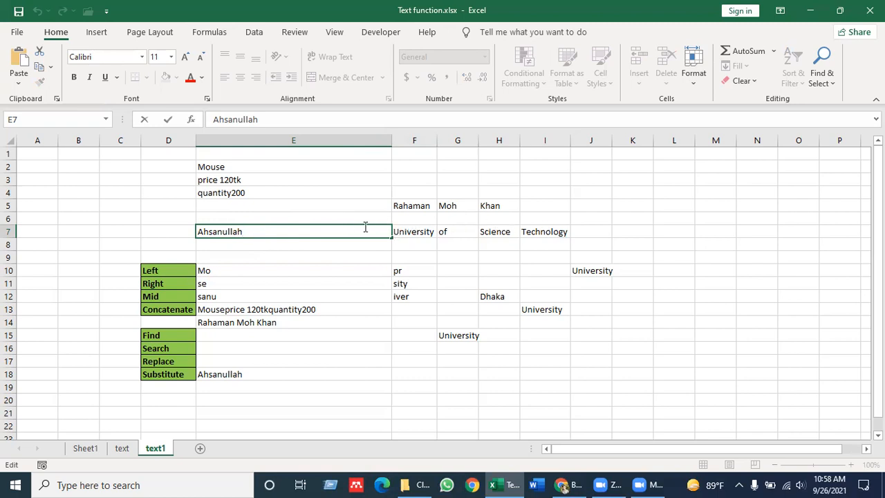
{"action": "left_click", "coordinate": [412, 230]}
{"action": "key", "text": "Right"}
{"action": "key", "text": "Right"}
{"action": "key", "text": "Right"}
{"action": "key", "text": "Right"}
{"action": "key", "text": "Left"}
{"action": "key", "text": "Left"}
{"action": "key", "text": "Left"}
{"action": "key", "text": "Left"}
{"action": "key", "text": "Left"}
{"action": "key", "text": "Left"}
{"action": "key", "text": "Right"}
{"action": "key", "text": "Right"}
{"action": "key", "text": "Right"}
{"action": "key", "text": "Right"}
{"action": "key", "text": "Right"}
{"action": "key", "text": "Right"}
{"action": "key", "text": "Left"}
{"action": "key", "text": "Left"}
{"action": "key", "text": "Left"}
{"action": "key", "text": "Left"}
{"action": "key", "text": "Left"}
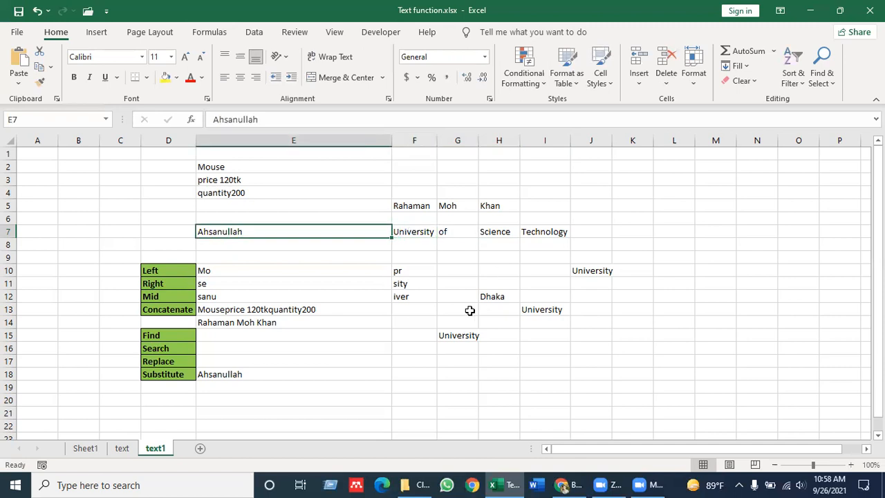
Step: Compare the word in H12 with the university name spread across E7:I7, including E7 on its own
{"action": "left_click", "coordinate": [501, 296]}
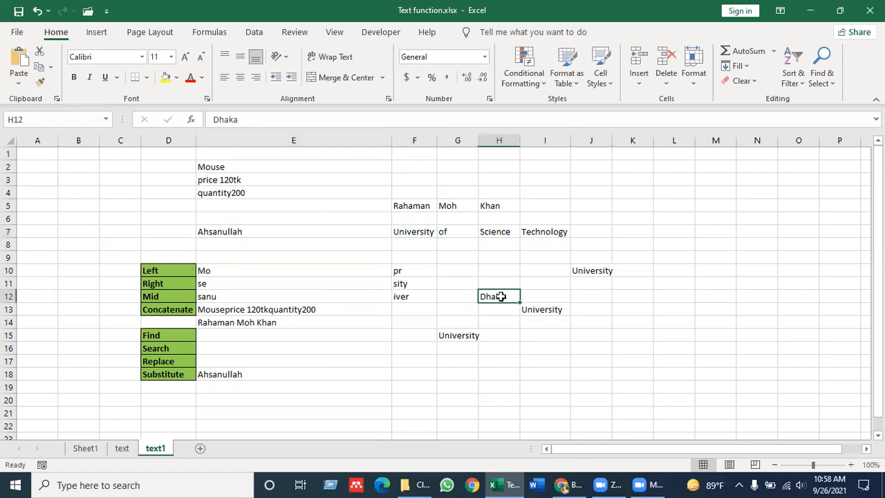
{"action": "left_click_drag", "start_coordinate": [215, 232], "coordinate": [535, 232]}
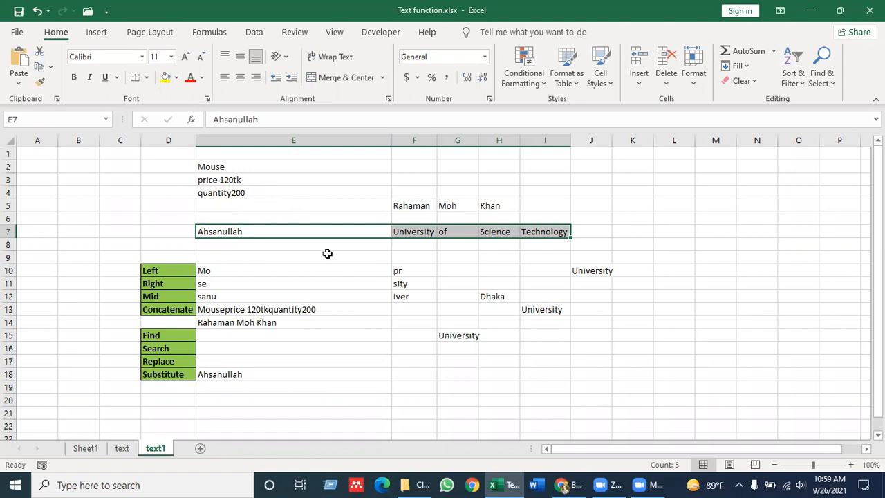
{"action": "left_click", "coordinate": [307, 232]}
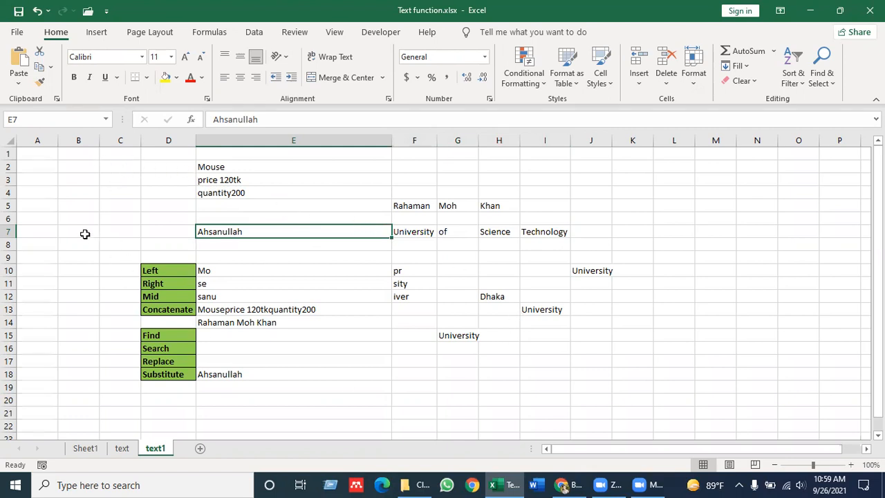
{"action": "left_click_drag", "start_coordinate": [85, 234], "coordinate": [683, 404]}
{"action": "left_click", "coordinate": [308, 215]}
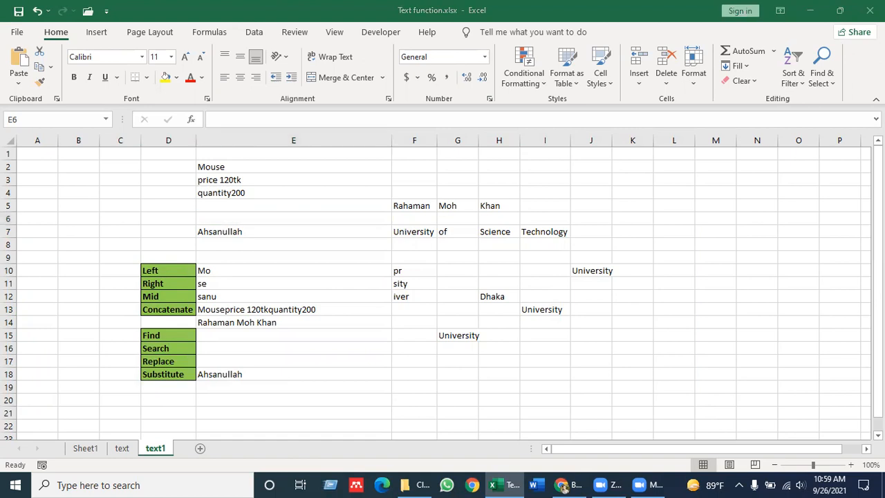
Step: Search the sheet for "ahsanullah" with Find and step through the matches, keeping the cell results uncovered
{"action": "left_click", "coordinate": [816, 75]}
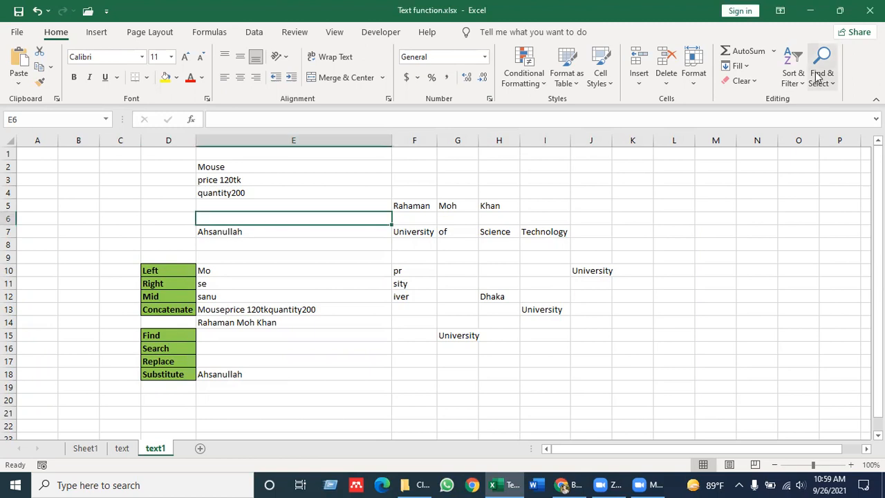
{"action": "left_click", "coordinate": [819, 63]}
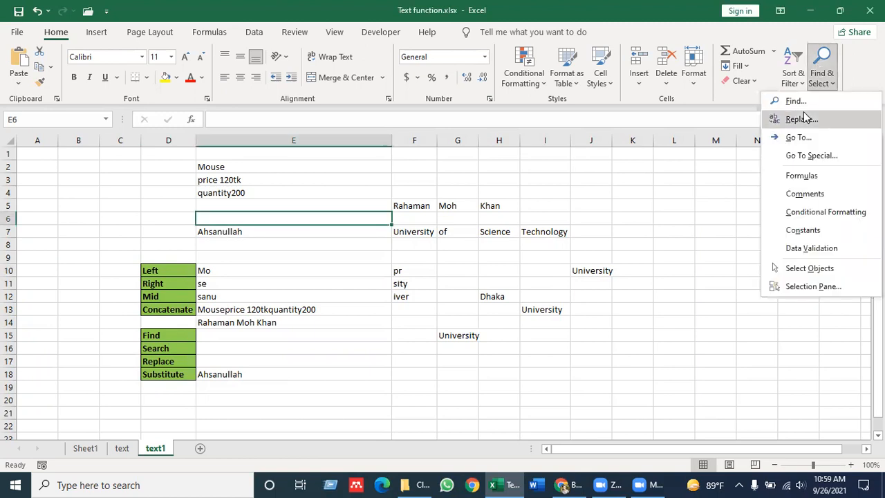
{"action": "left_click", "coordinate": [795, 101]}
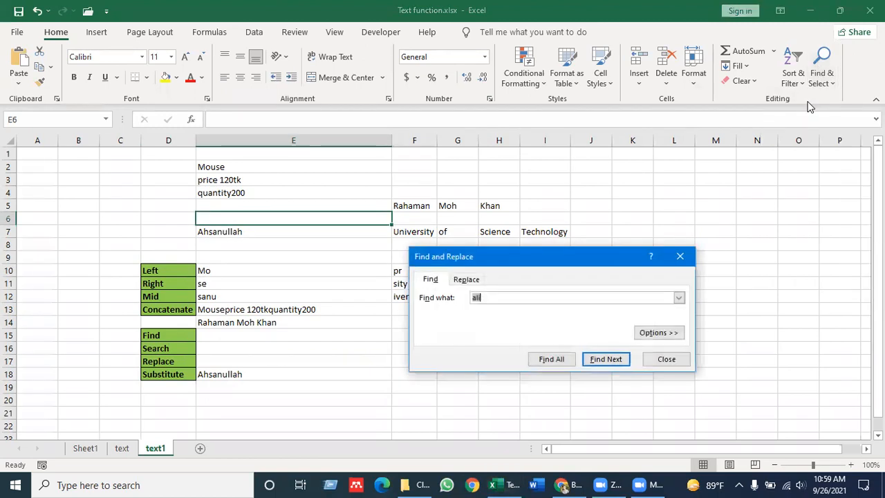
{"action": "type", "text": "al"}
{"action": "type", "text": "hsanullah"}
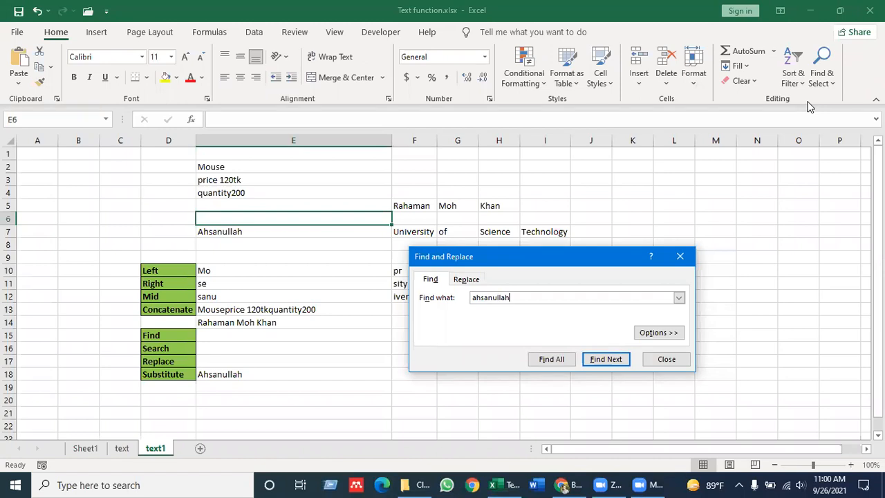
{"action": "key", "text": "Return"}
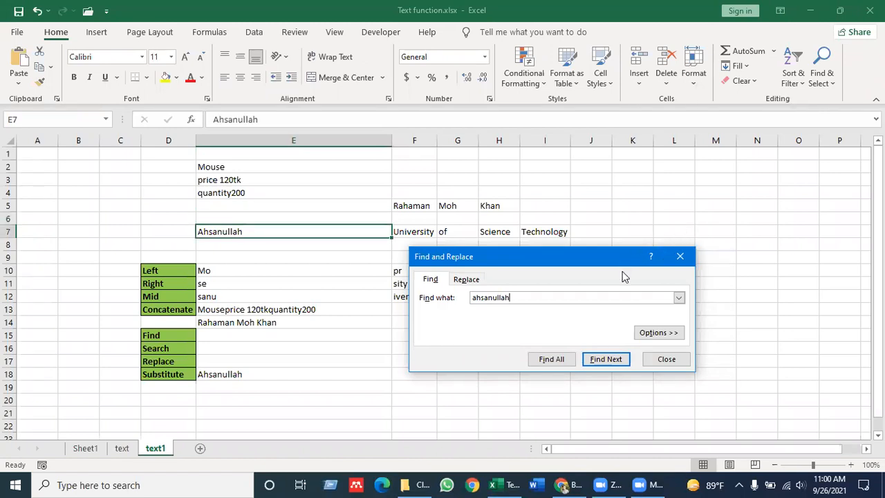
{"action": "left_click_drag", "start_coordinate": [621, 258], "coordinate": [588, 365]}
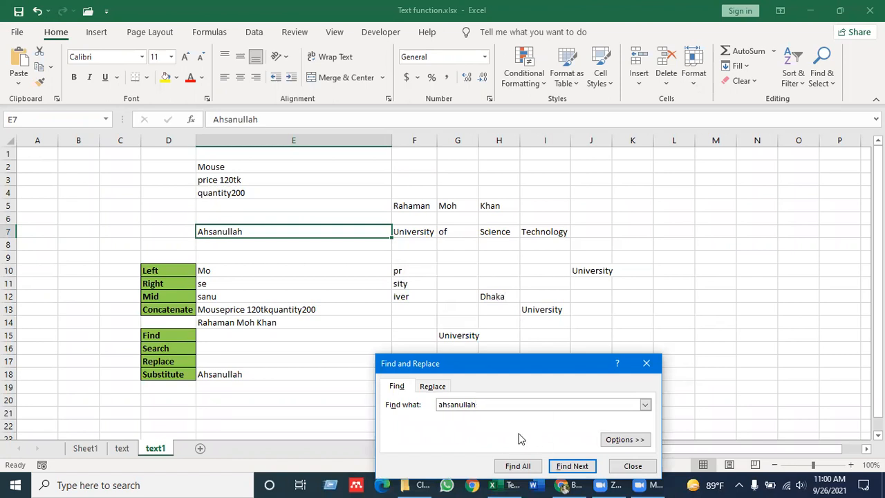
{"action": "left_click", "coordinate": [569, 468]}
{"action": "left_click", "coordinate": [570, 468]}
Step: Check the content of H12 with the Find and Replace dialog still open, and close the dialog
{"action": "left_click", "coordinate": [499, 305]}
{"action": "left_click", "coordinate": [495, 296]}
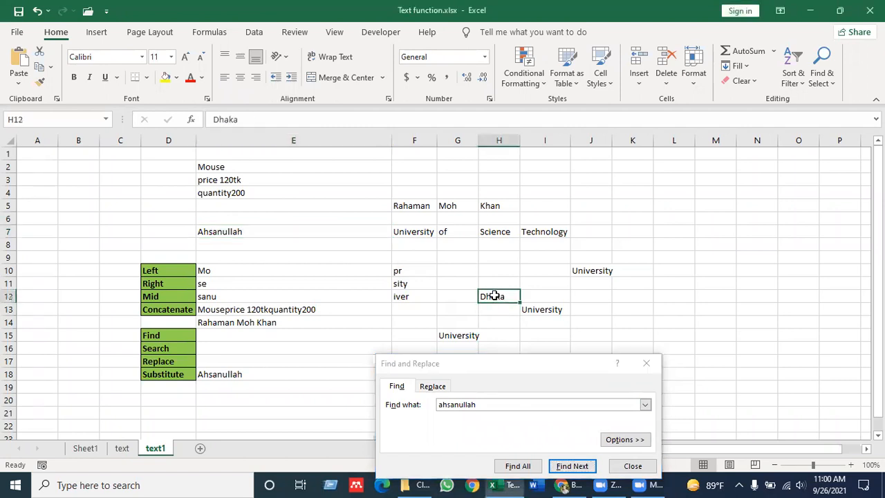
{"action": "left_click", "coordinate": [500, 368]}
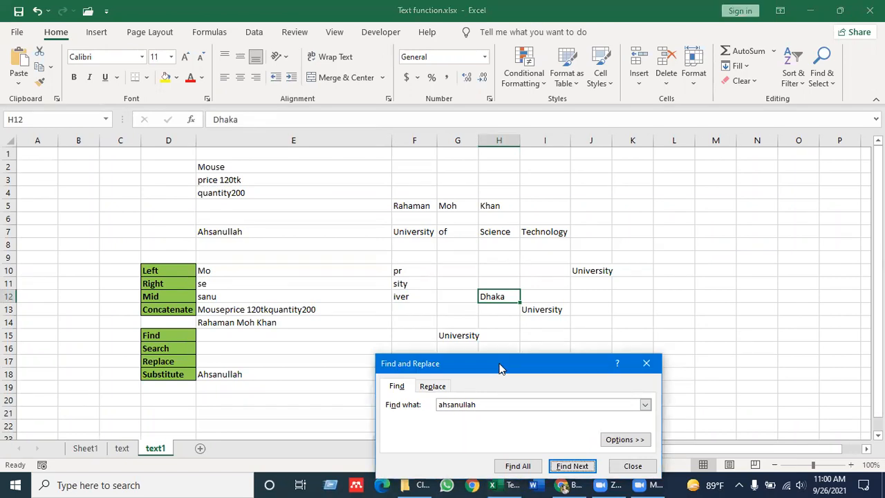
{"action": "left_click_drag", "start_coordinate": [501, 368], "coordinate": [431, 330]}
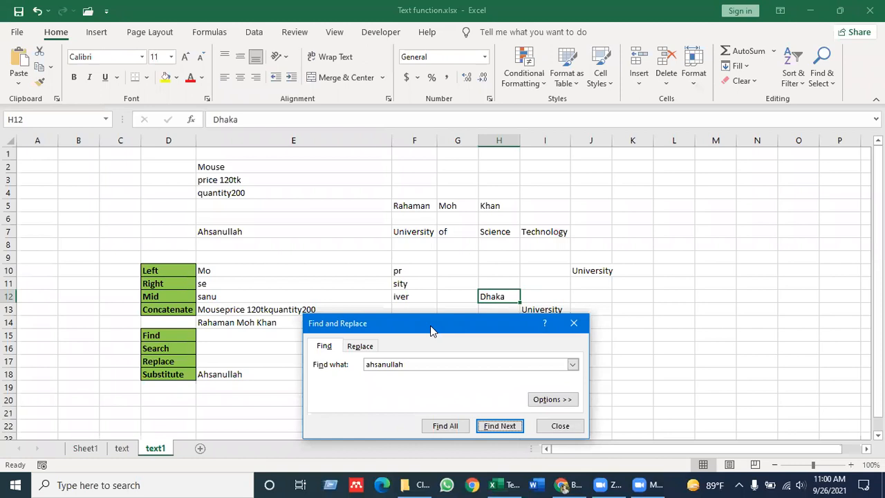
{"action": "left_click", "coordinate": [574, 328]}
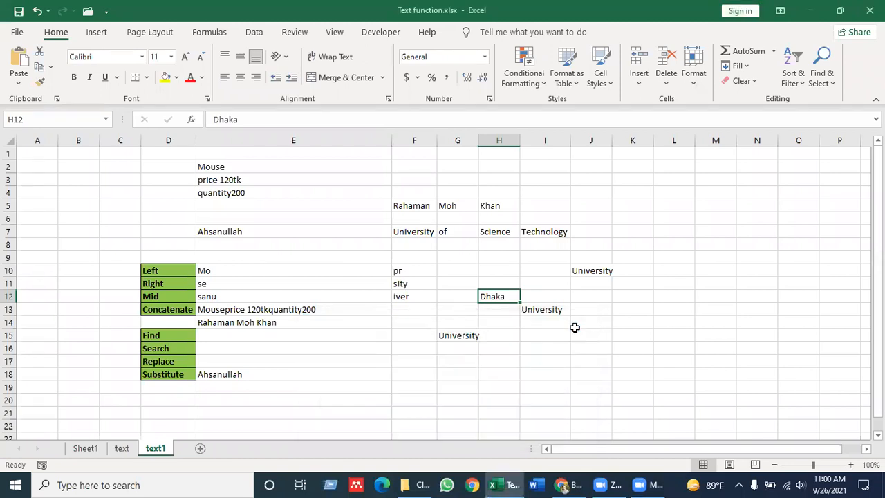
{"action": "left_click", "coordinate": [779, 236]}
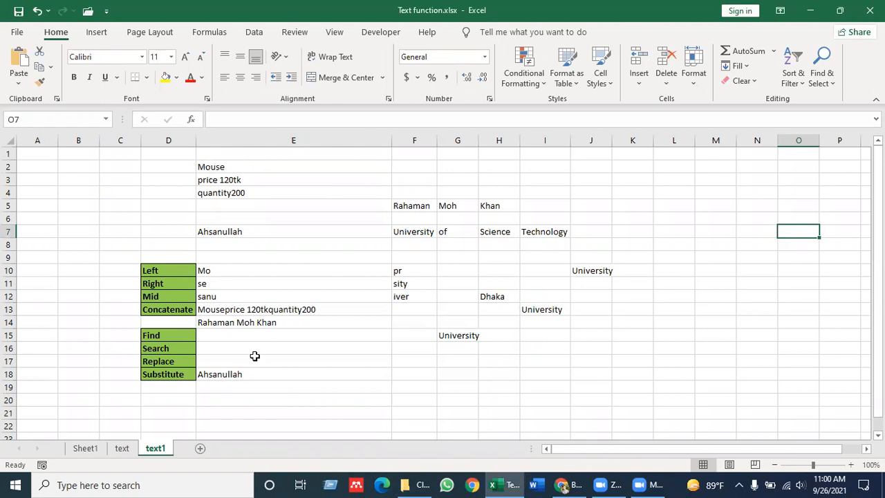
Step: Review the formulas in column E from SUBSTITUTE in E18 up to CONCATENATE in E14, and the column F results from F12 upward
{"action": "left_click", "coordinate": [216, 375]}
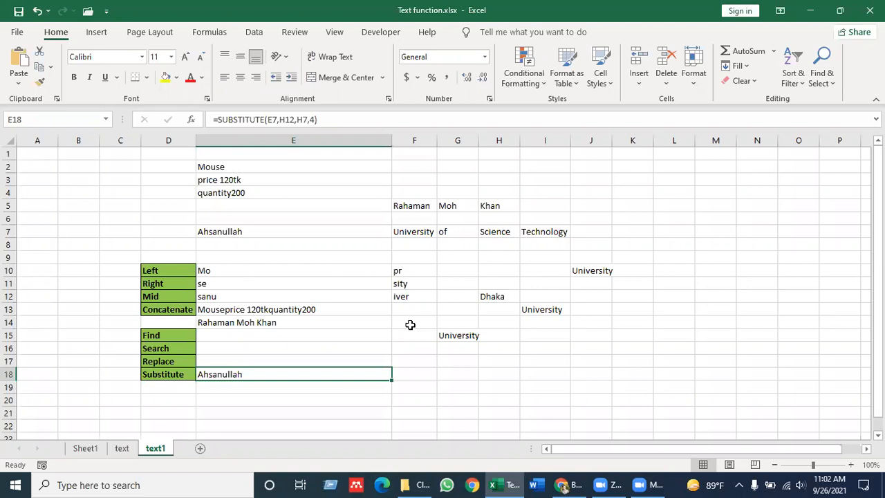
{"action": "key", "text": "Up"}
{"action": "key", "text": "Up"}
{"action": "key", "text": "Up"}
{"action": "key", "text": "Up"}
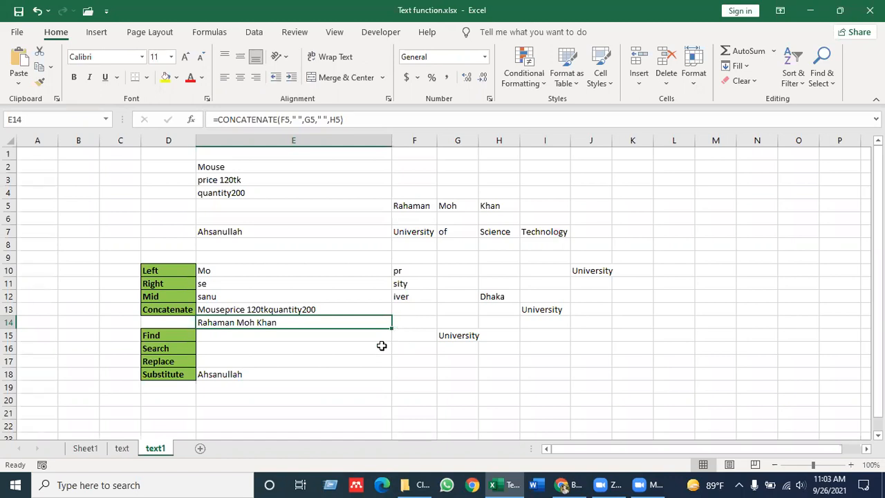
{"action": "left_click", "coordinate": [411, 296]}
{"action": "key", "text": "Up"}
{"action": "key", "text": "Up"}
{"action": "key", "text": "Up"}
{"action": "key", "text": "Up"}
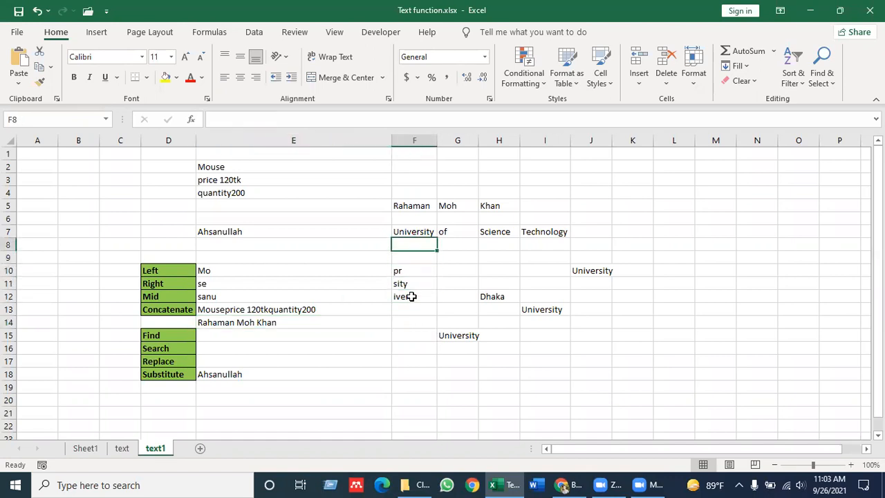